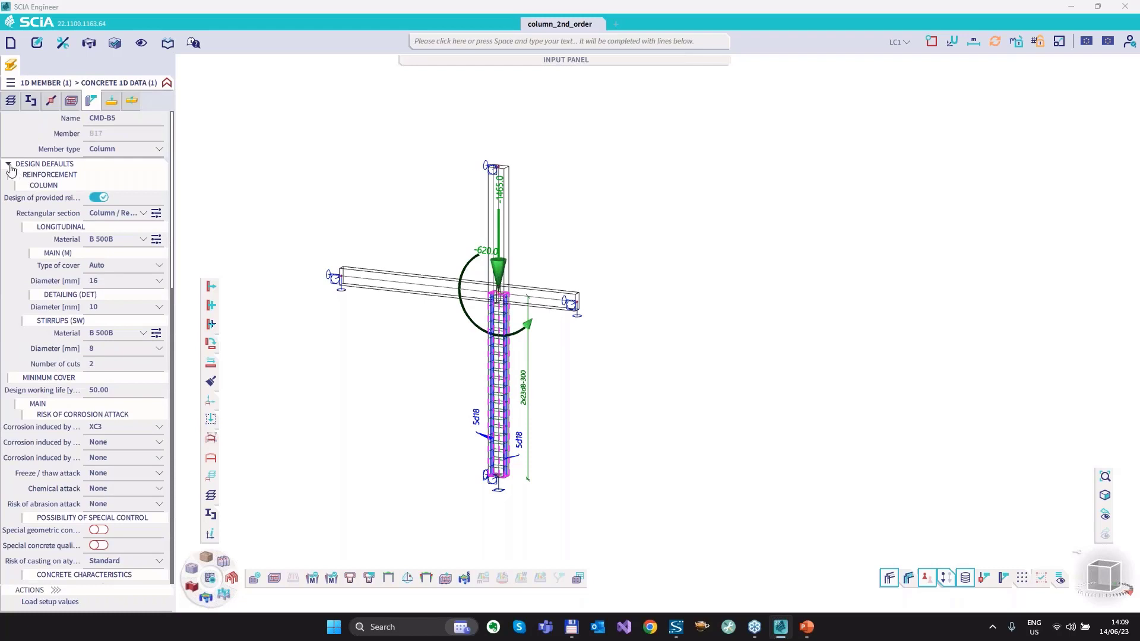
Display the concrete 1D design internal force N for load case LC1 on the selected lower column, hiding all unselected members.
{"action": "left_click", "coordinate": [9, 165]}
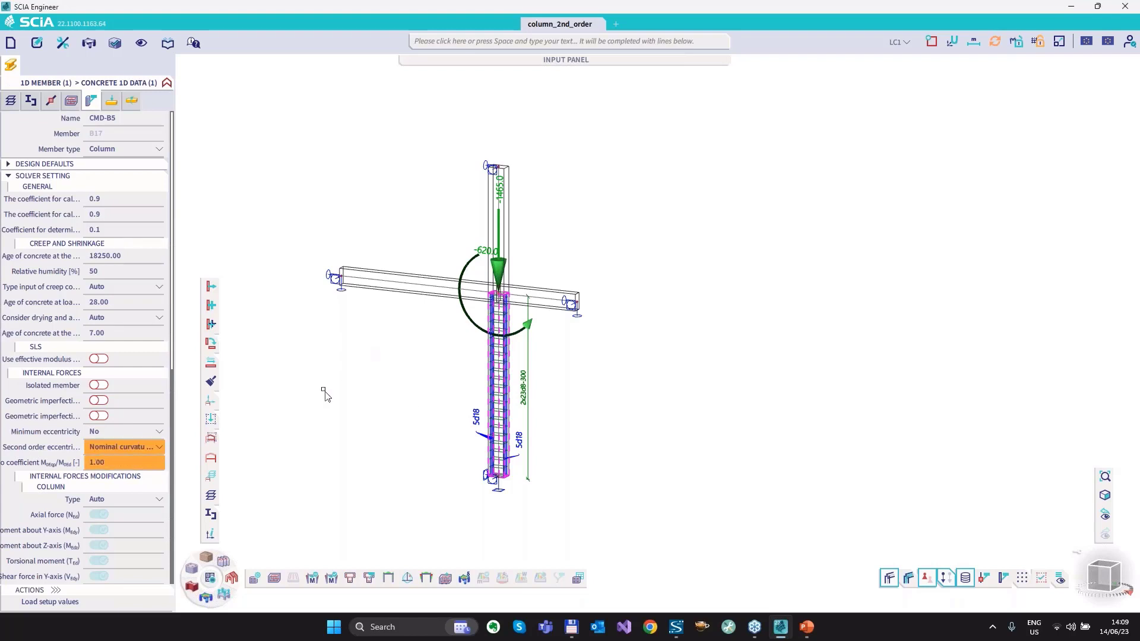
{"action": "left_click", "coordinate": [314, 578]}
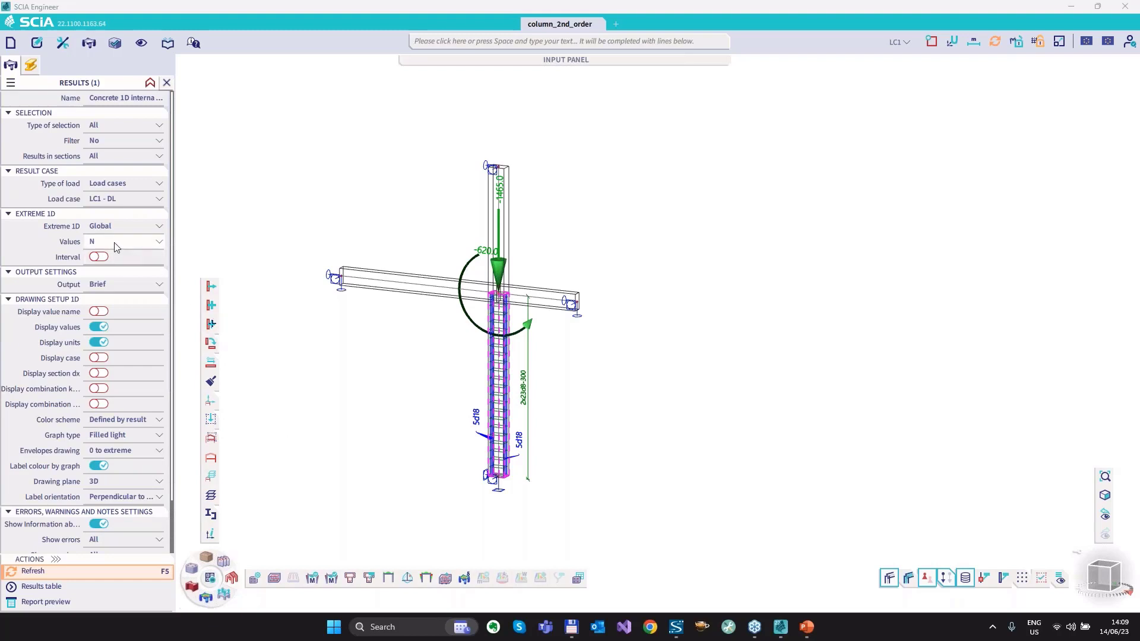
{"action": "left_click", "coordinate": [62, 574]}
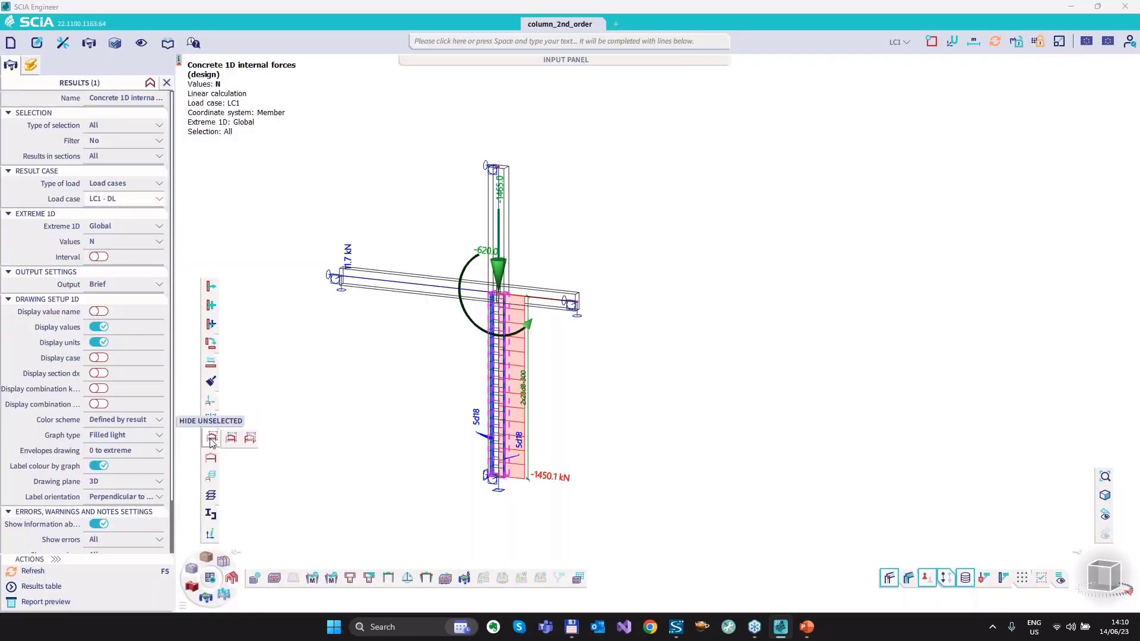
{"action": "left_click", "coordinate": [212, 439]}
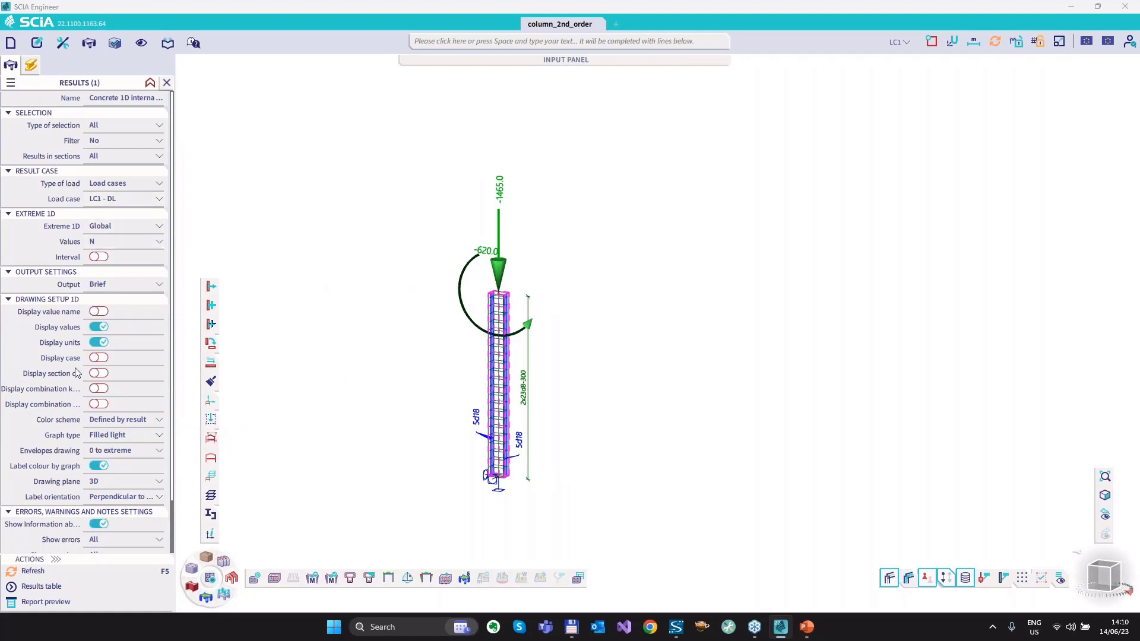
{"action": "left_click", "coordinate": [42, 572]}
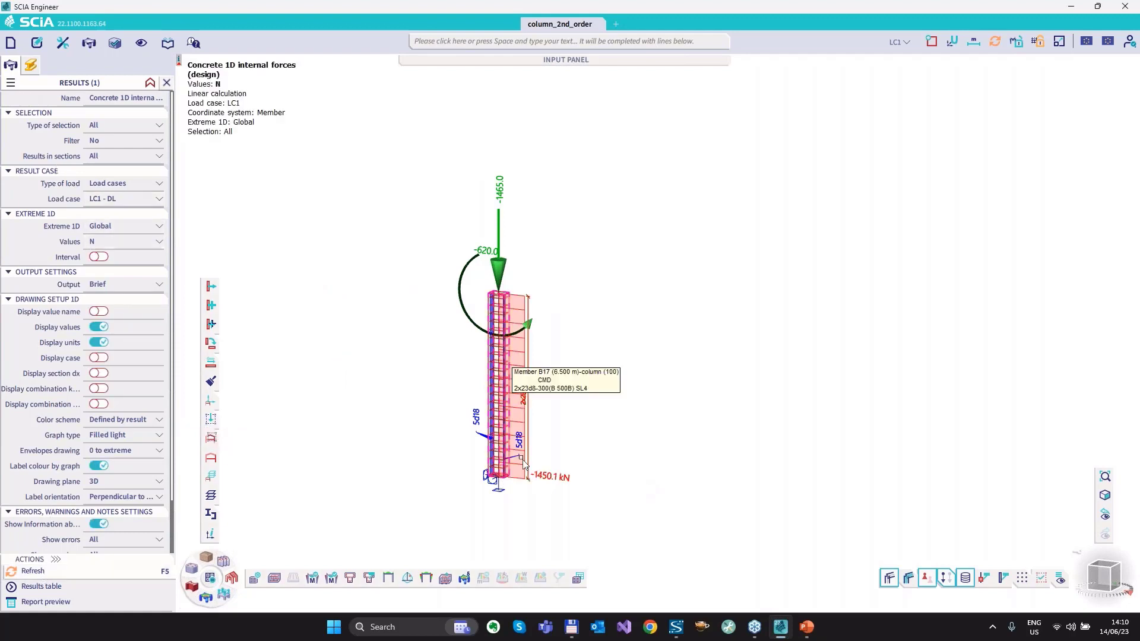
Display the bending moment M diagram on the isolated column for LC1.
{"action": "left_click", "coordinate": [108, 240]}
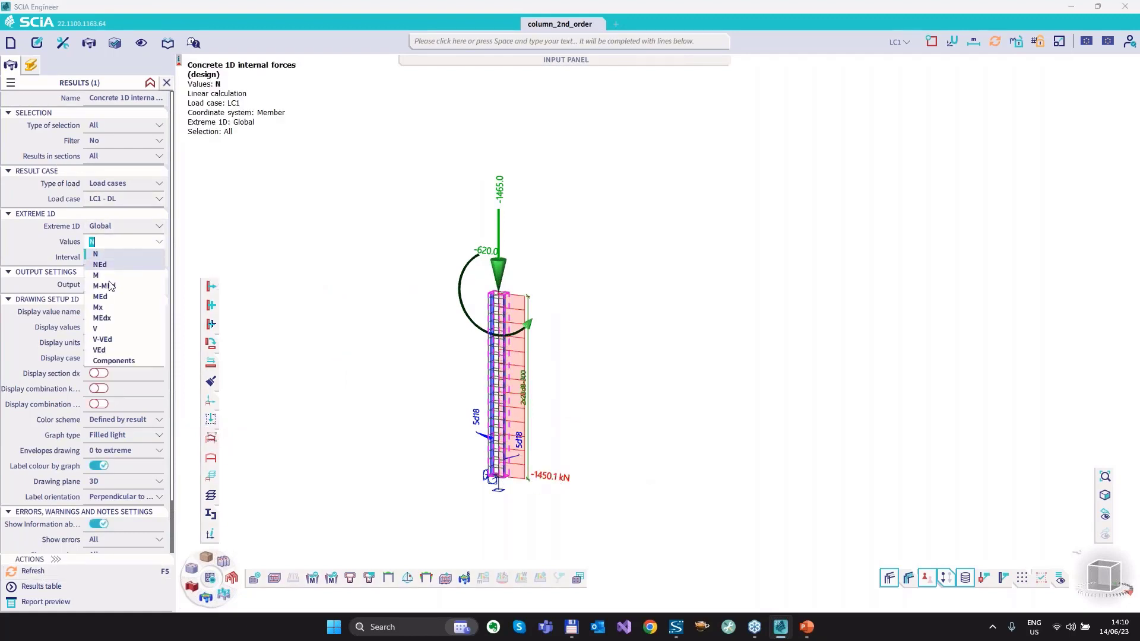
{"action": "left_click", "coordinate": [105, 274]}
{"action": "left_click", "coordinate": [42, 572]}
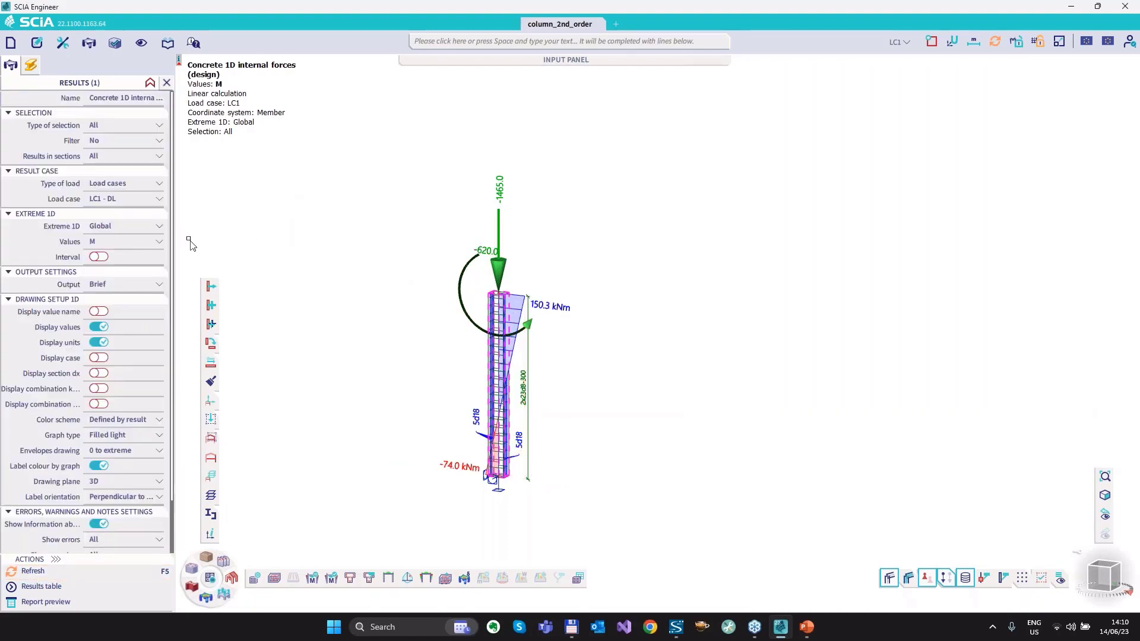
Switch the displayed result values to M-MEd and refresh the column's moment diagram.
{"action": "left_click", "coordinate": [100, 242]}
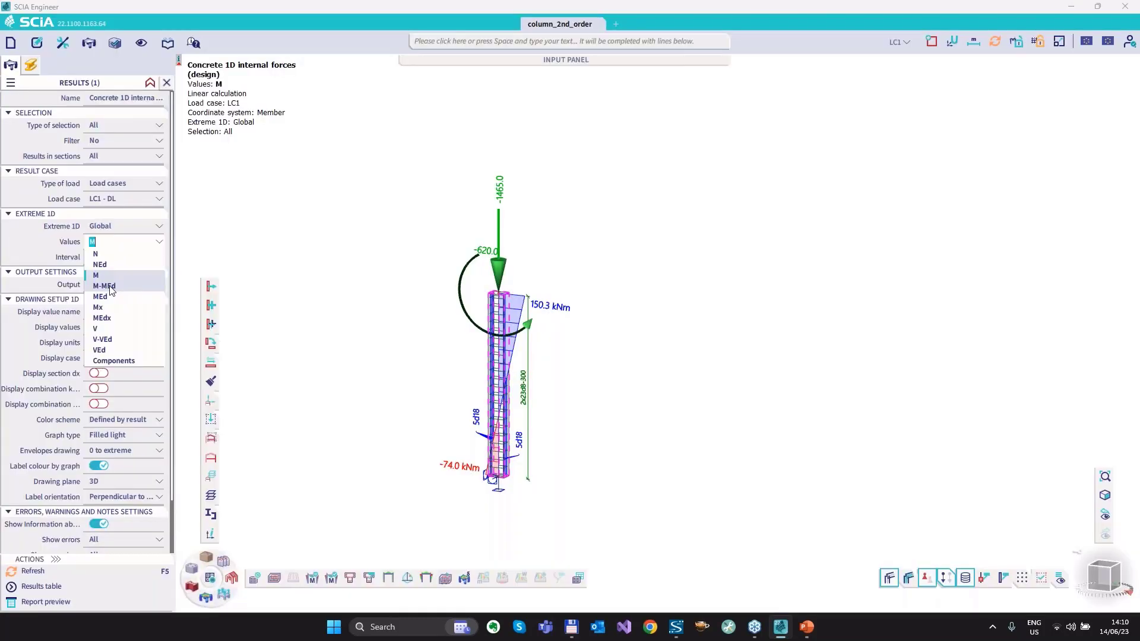
{"action": "left_click", "coordinate": [105, 286]}
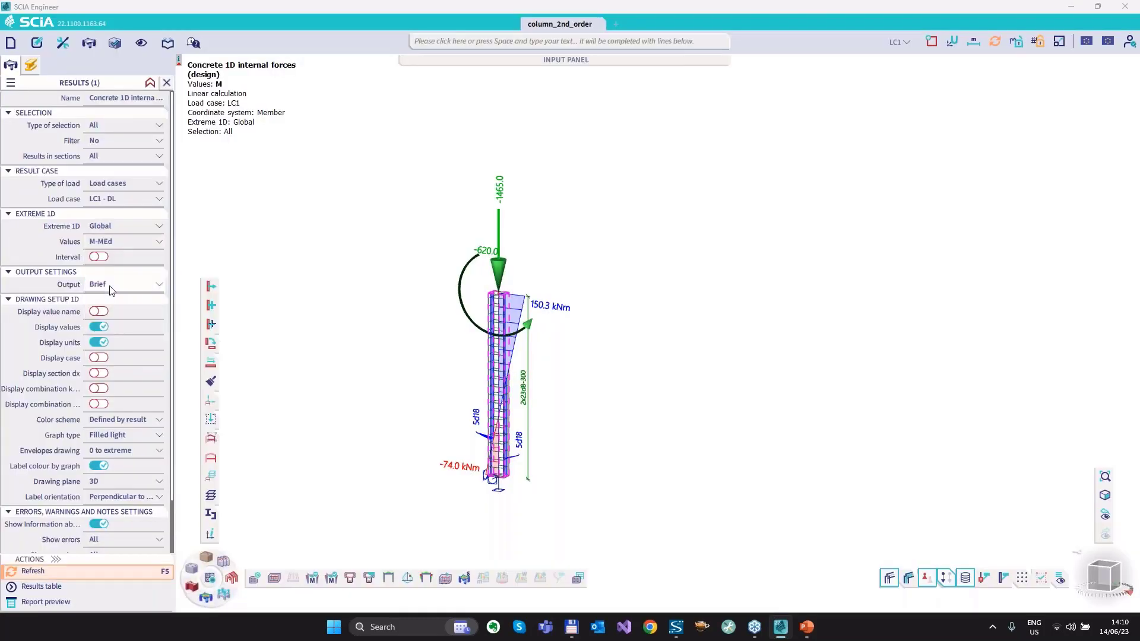
{"action": "left_click", "coordinate": [32, 572]}
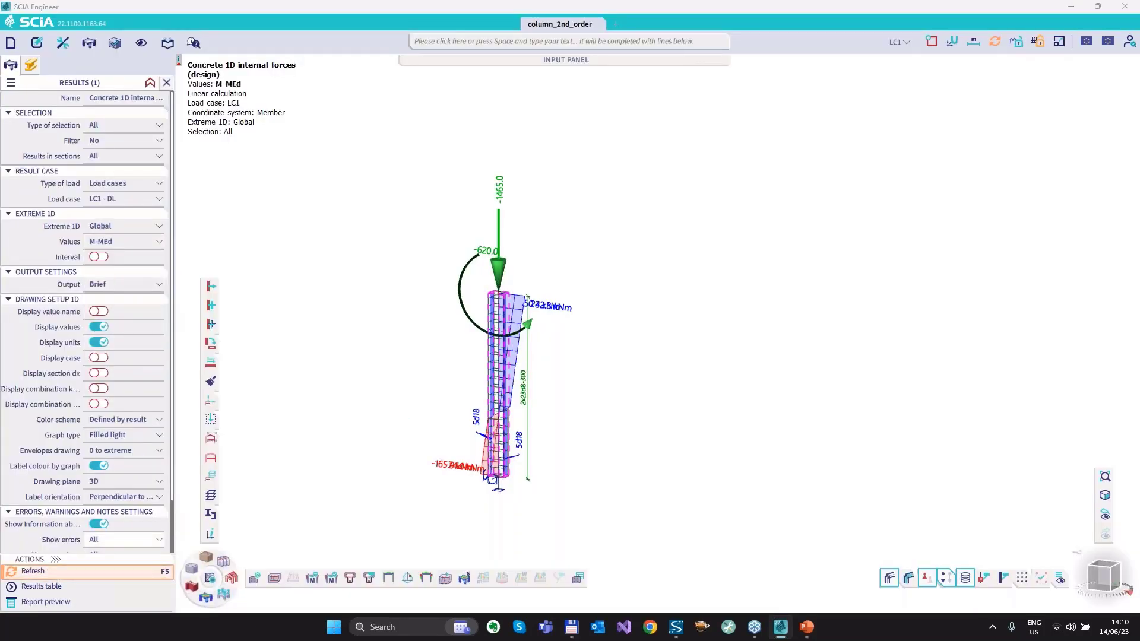
Set the result label orientation to Parallel with axis and the graph type to Filled transparent, and refresh the diagram.
{"action": "scroll", "coordinate": [505, 323], "scroll_direction": "up", "scroll_amount": 5}
{"action": "scroll", "coordinate": [505, 324], "scroll_direction": "up", "scroll_amount": 2}
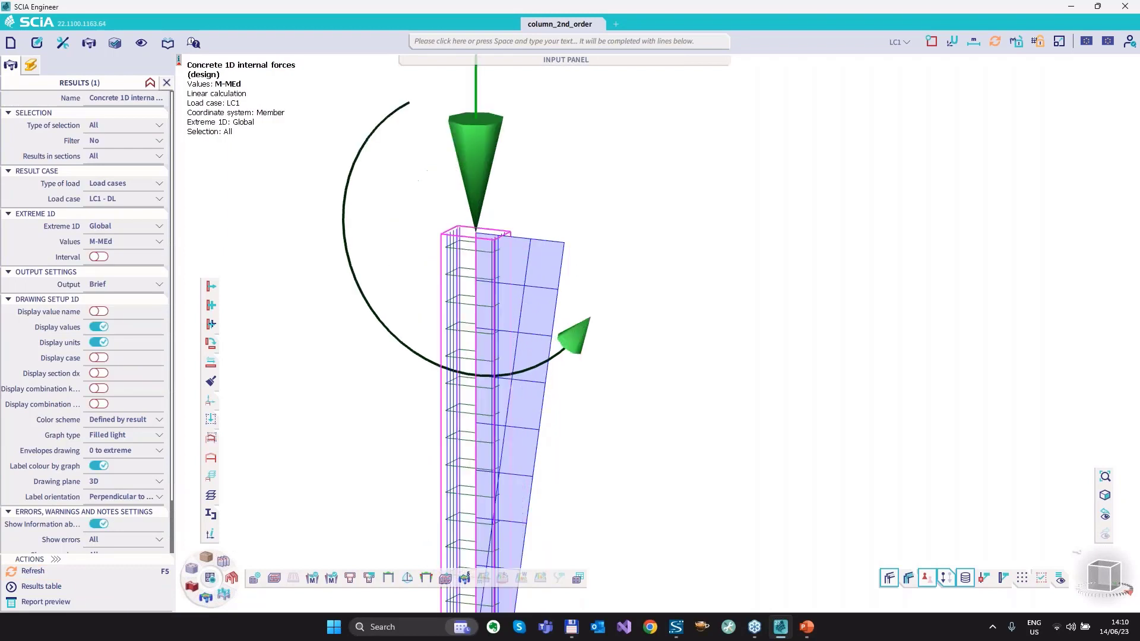
{"action": "scroll", "coordinate": [95, 480], "scroll_direction": "down", "scroll_amount": 1}
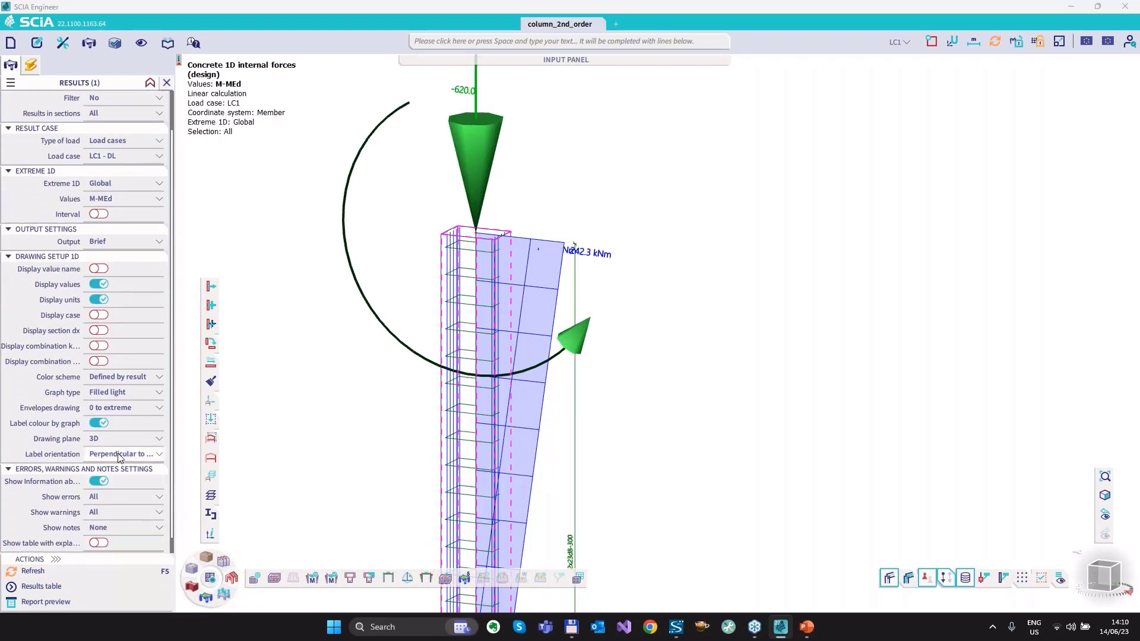
{"action": "left_click", "coordinate": [125, 453]}
{"action": "left_click", "coordinate": [116, 479]}
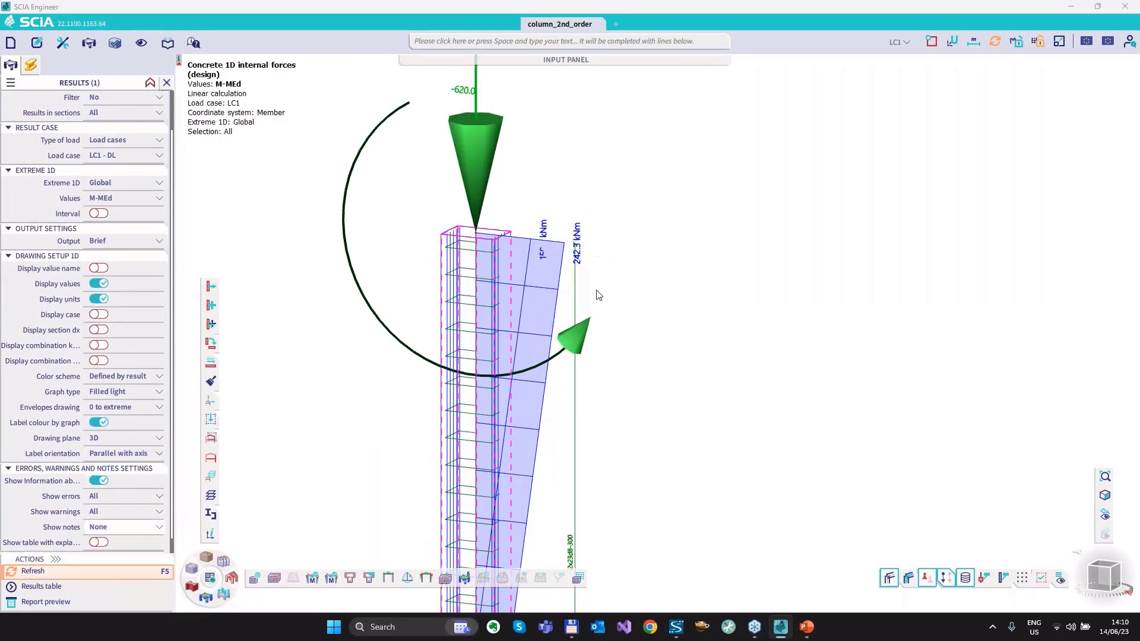
{"action": "left_click", "coordinate": [124, 391]}
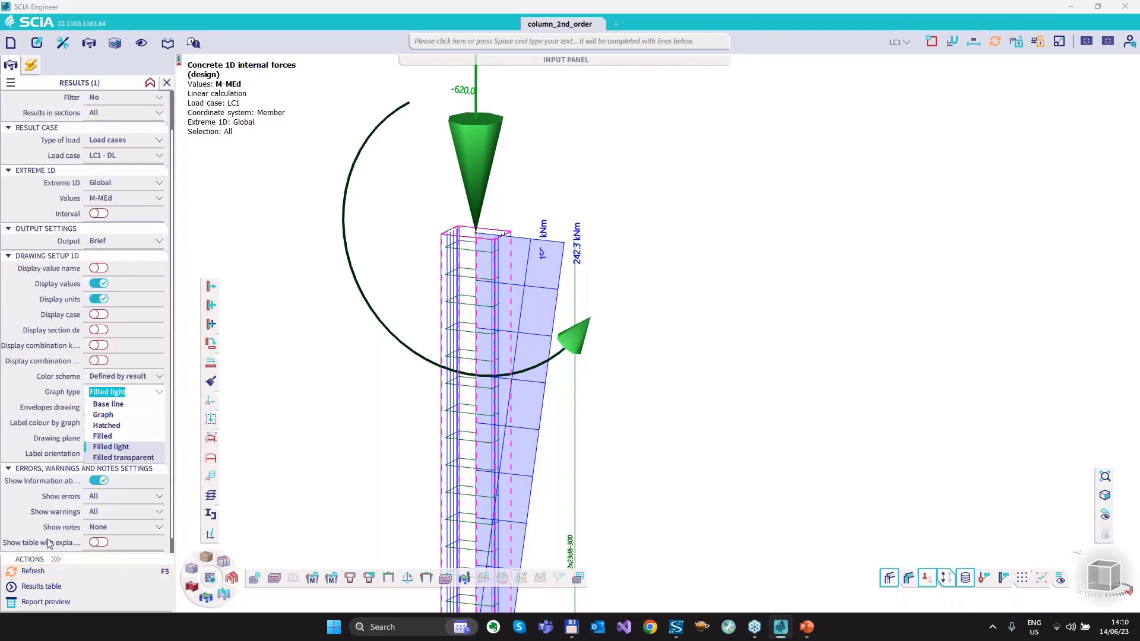
{"action": "left_click", "coordinate": [44, 572]}
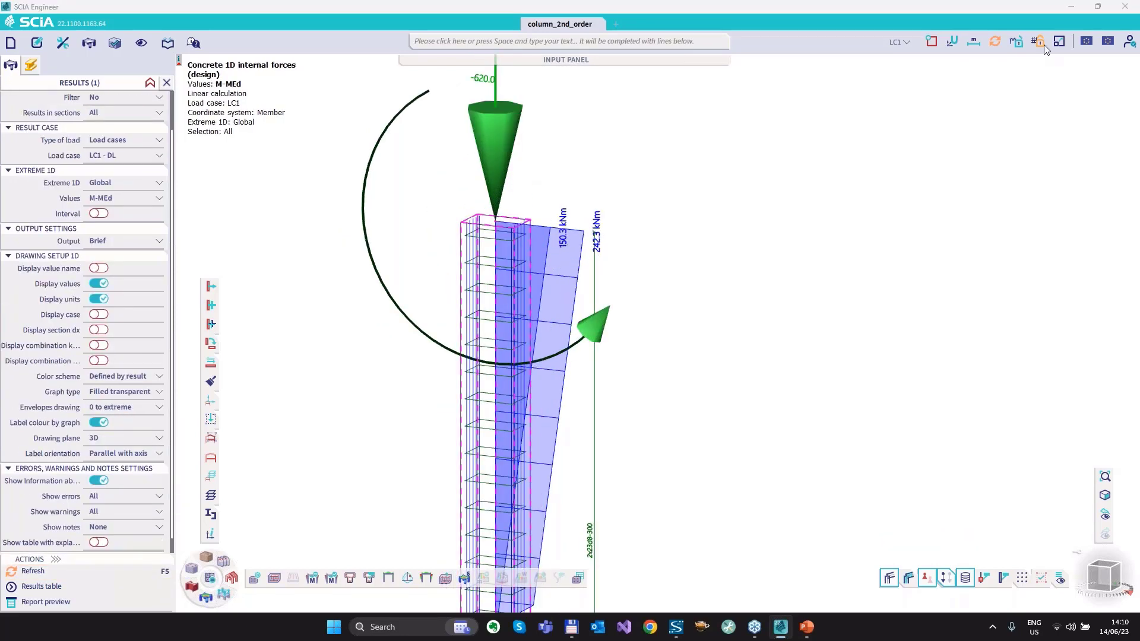
Enlarge the result diagrams by setting the results scale to 4.
{"action": "left_click", "coordinate": [1060, 41]}
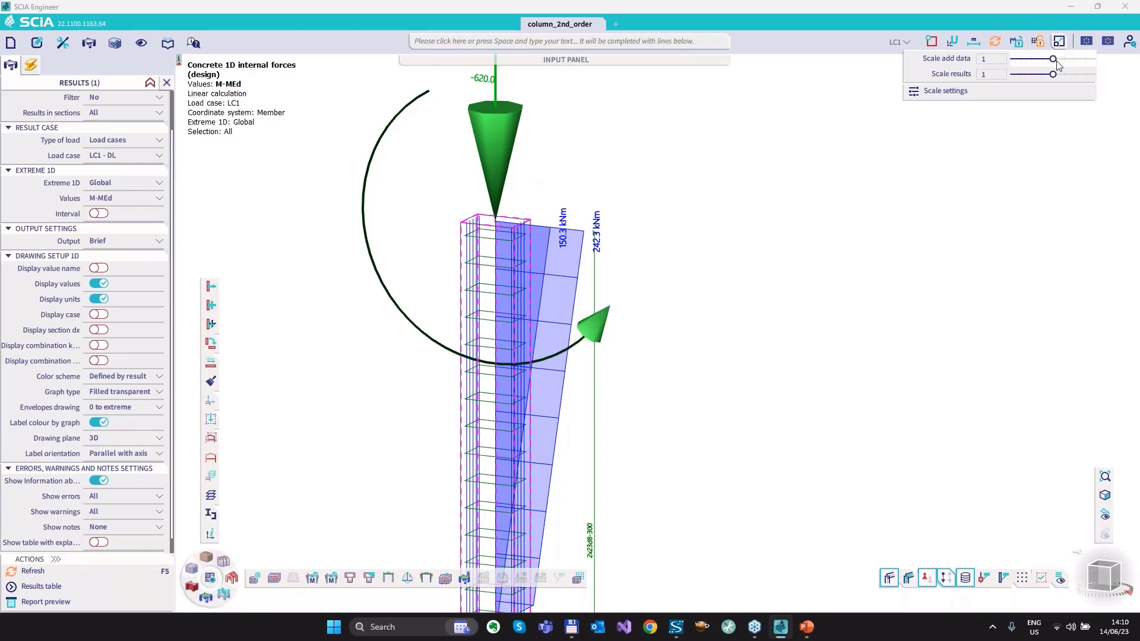
{"action": "left_click_drag", "start_coordinate": [1053, 73], "coordinate": [1073, 73]}
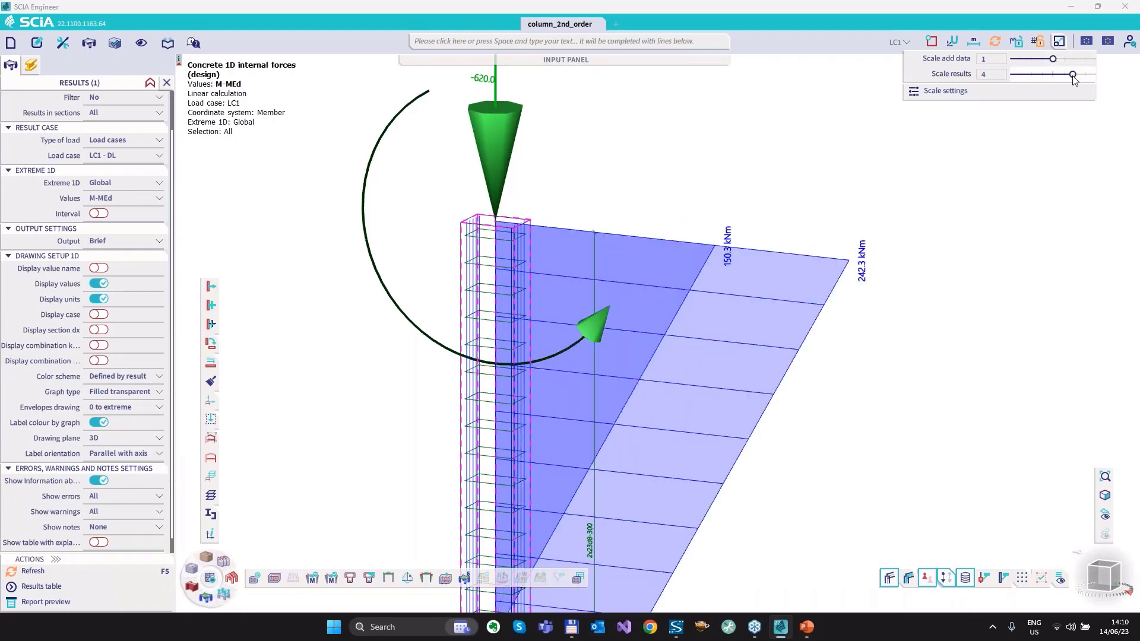
{"action": "scroll", "coordinate": [648, 203], "scroll_direction": "down", "scroll_amount": 5}
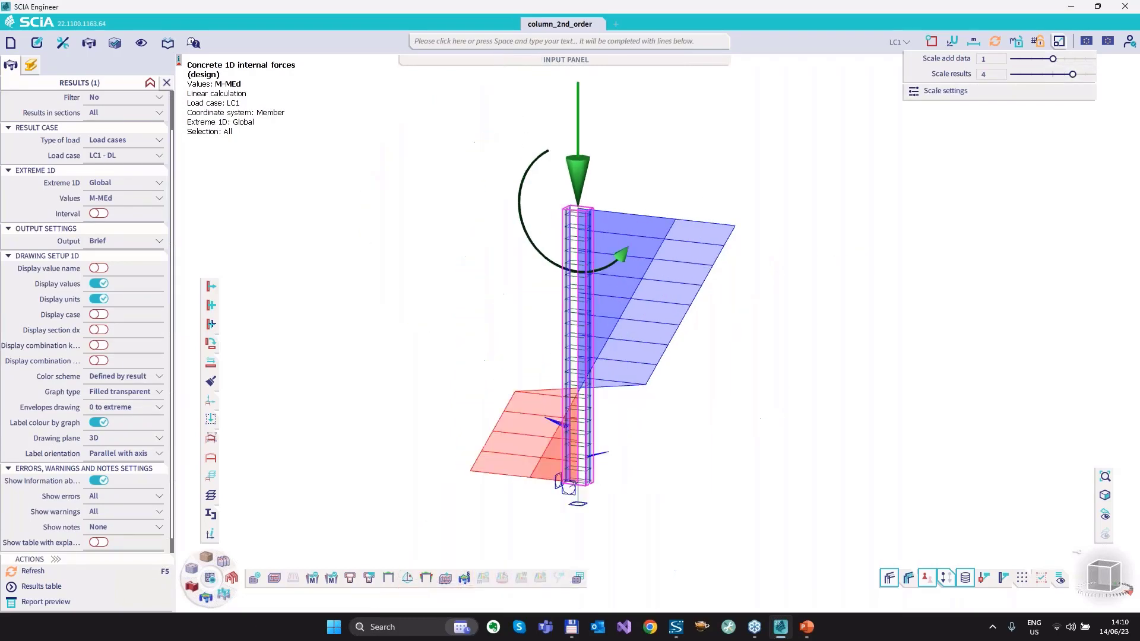
{"action": "left_click", "coordinate": [692, 170]}
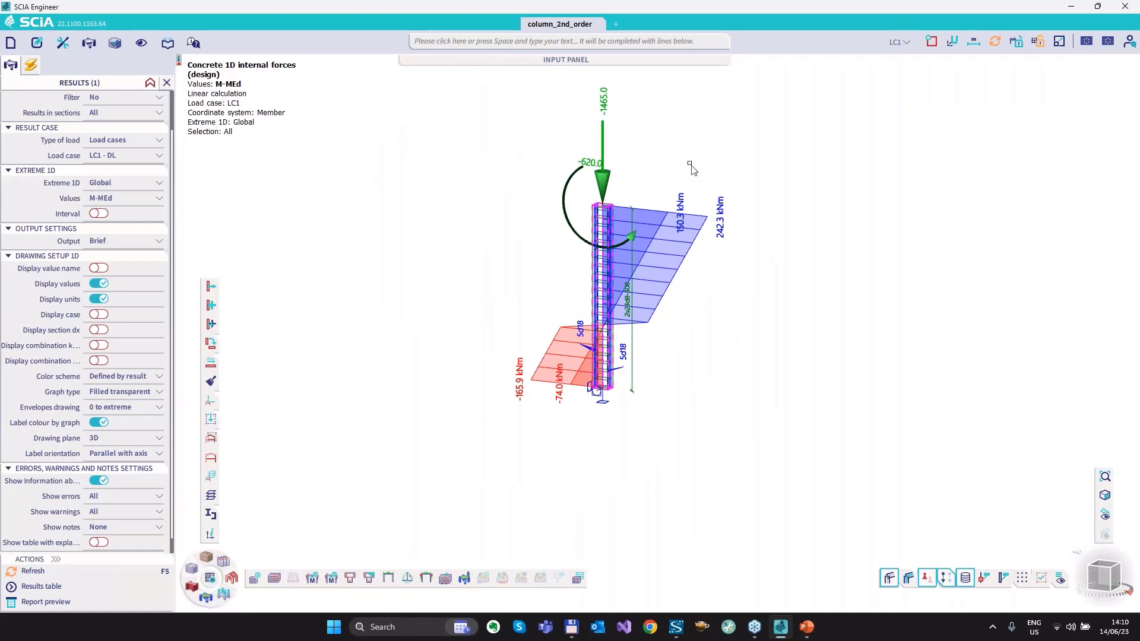
Set the column's second order eccentricity method to Nominal stiffness (5.8.7) in its concrete data and refresh the M-MEd results.
{"action": "left_click", "coordinate": [32, 69]}
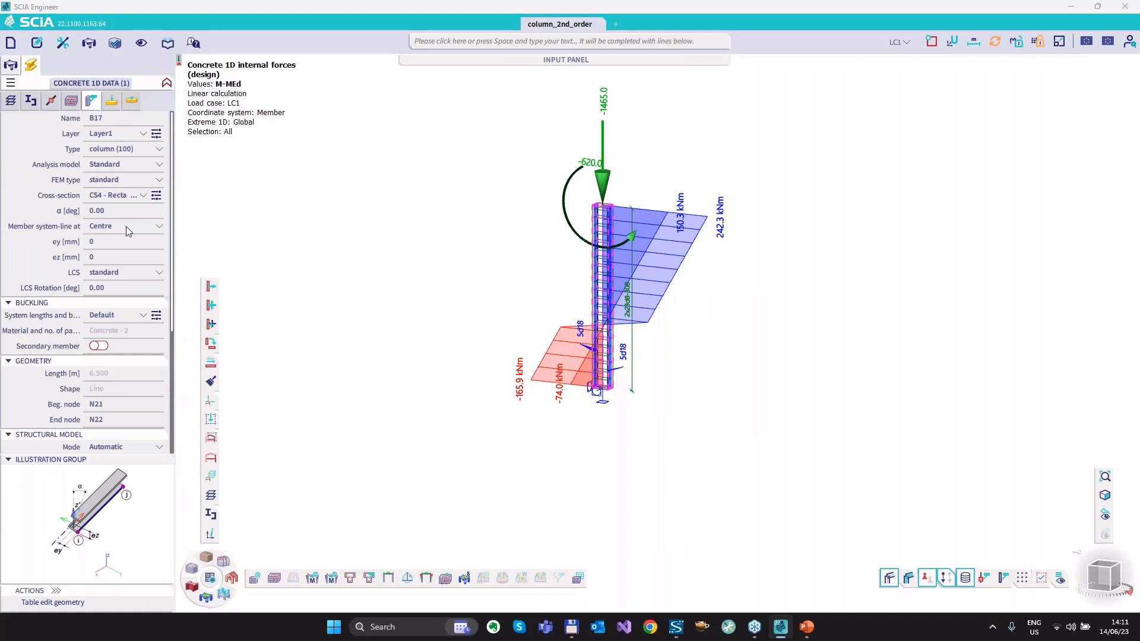
{"action": "left_click", "coordinate": [121, 449]}
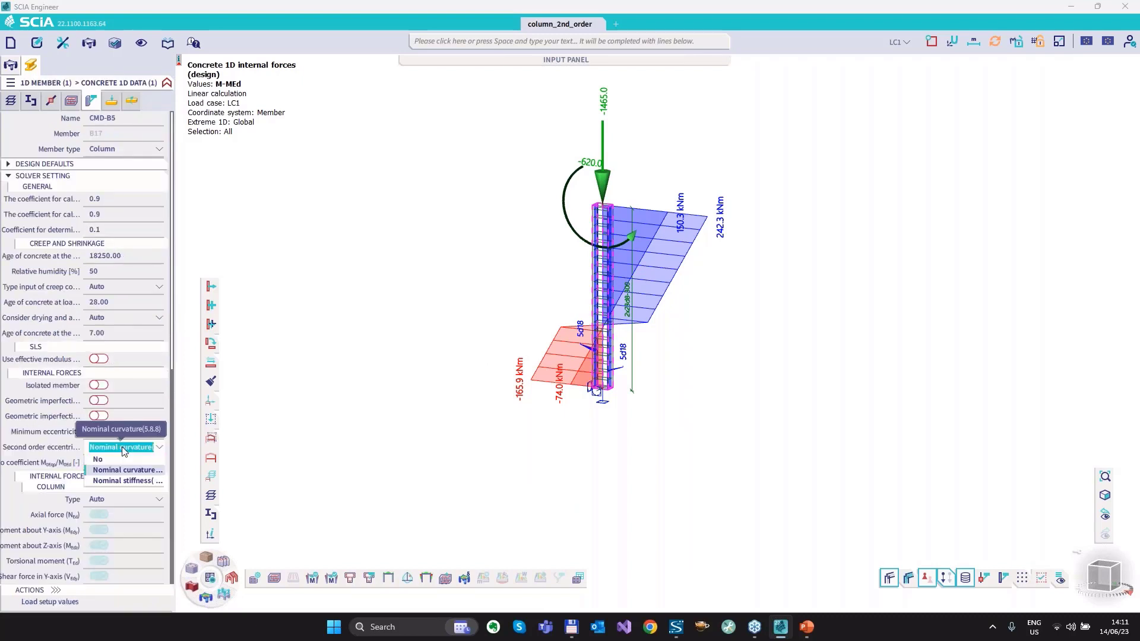
{"action": "left_click", "coordinate": [127, 482]}
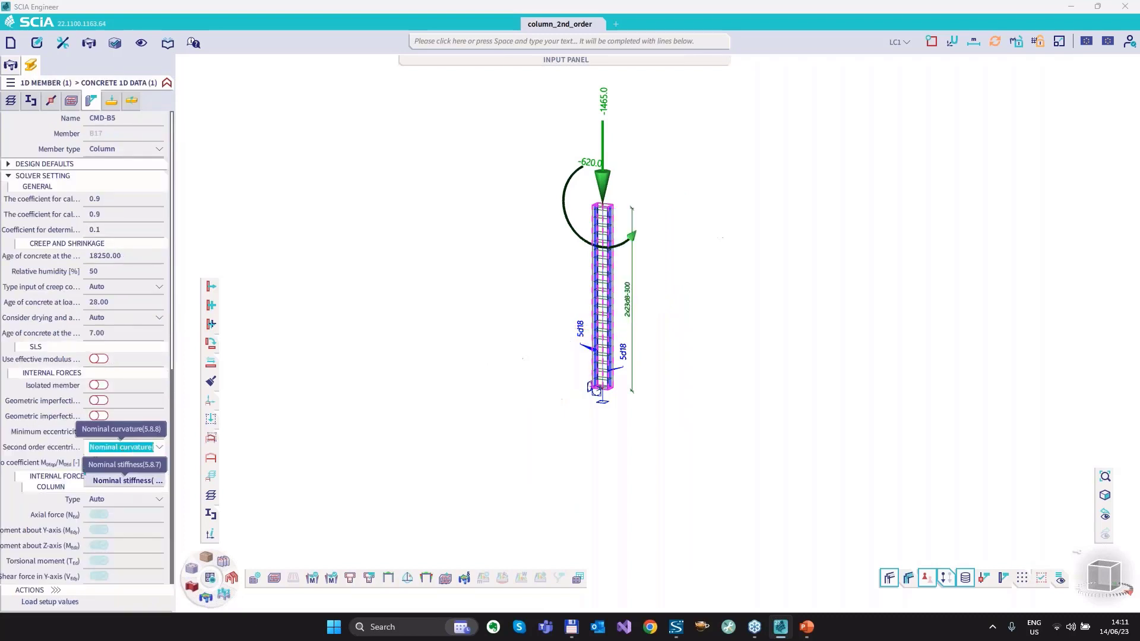
{"action": "left_click", "coordinate": [119, 479]}
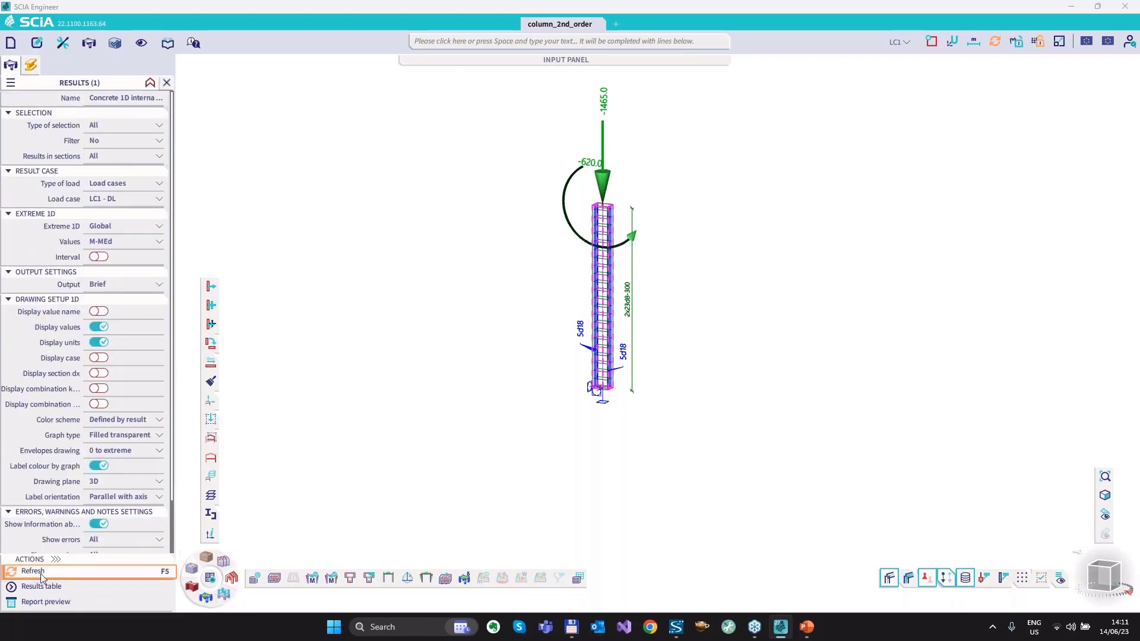
{"action": "left_click", "coordinate": [42, 572]}
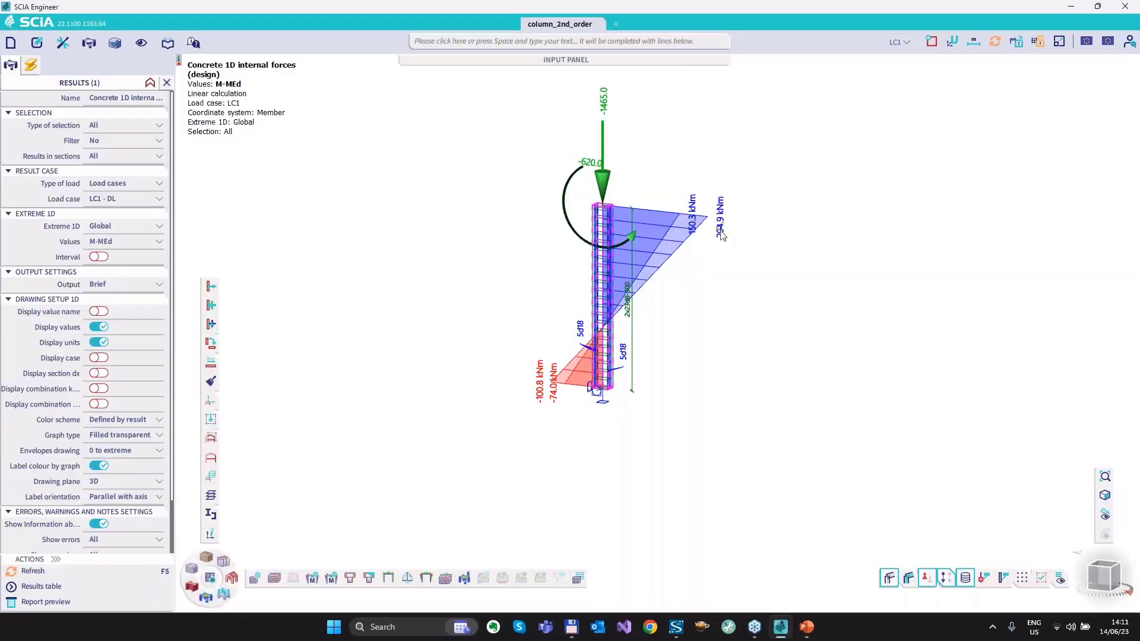
Set the quasi-permanent to design moment ratio coefficient in the column's concrete data to 0.70 and refresh the M-MEd results.
{"action": "scroll", "coordinate": [724, 232], "scroll_direction": "up", "scroll_amount": 2}
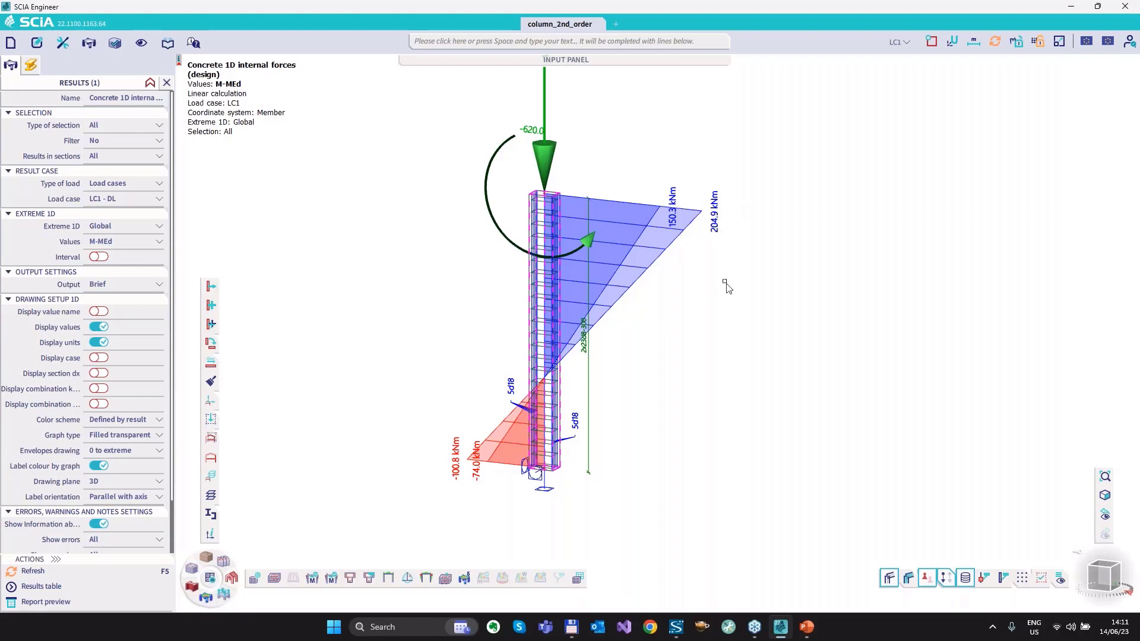
{"action": "left_click", "coordinate": [210, 419]}
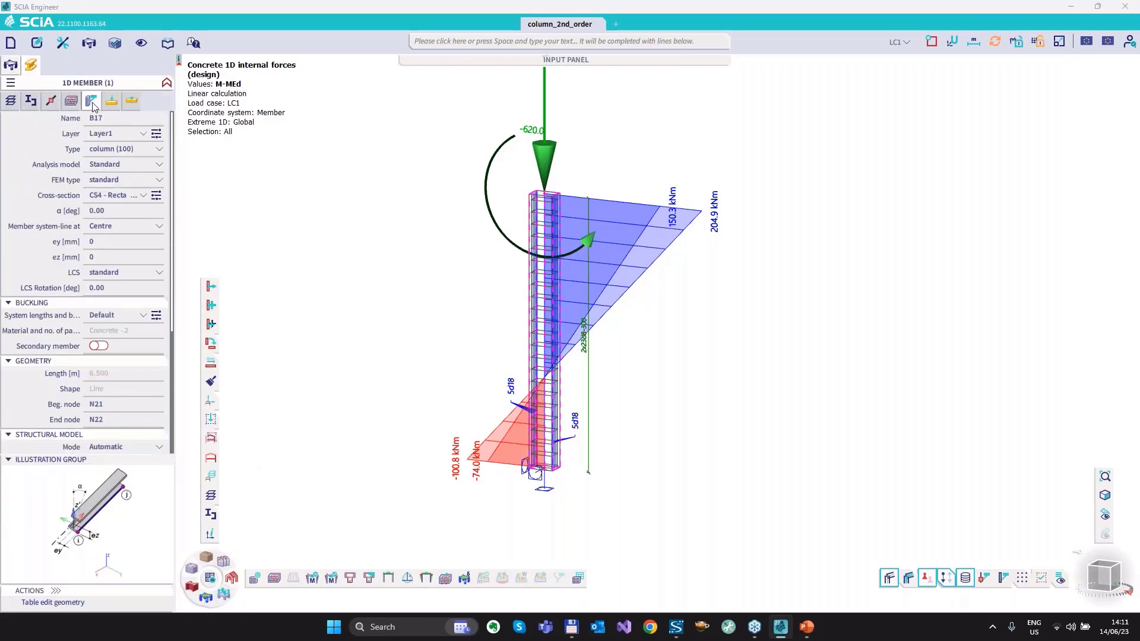
{"action": "left_click", "coordinate": [94, 105]}
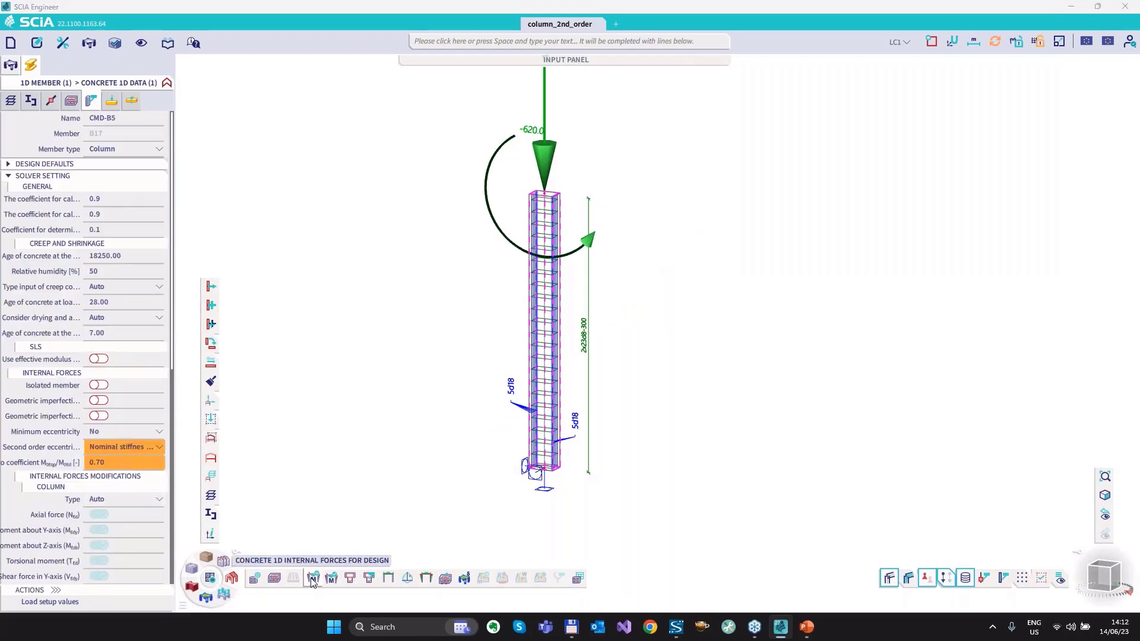
{"action": "left_click", "coordinate": [10, 71]}
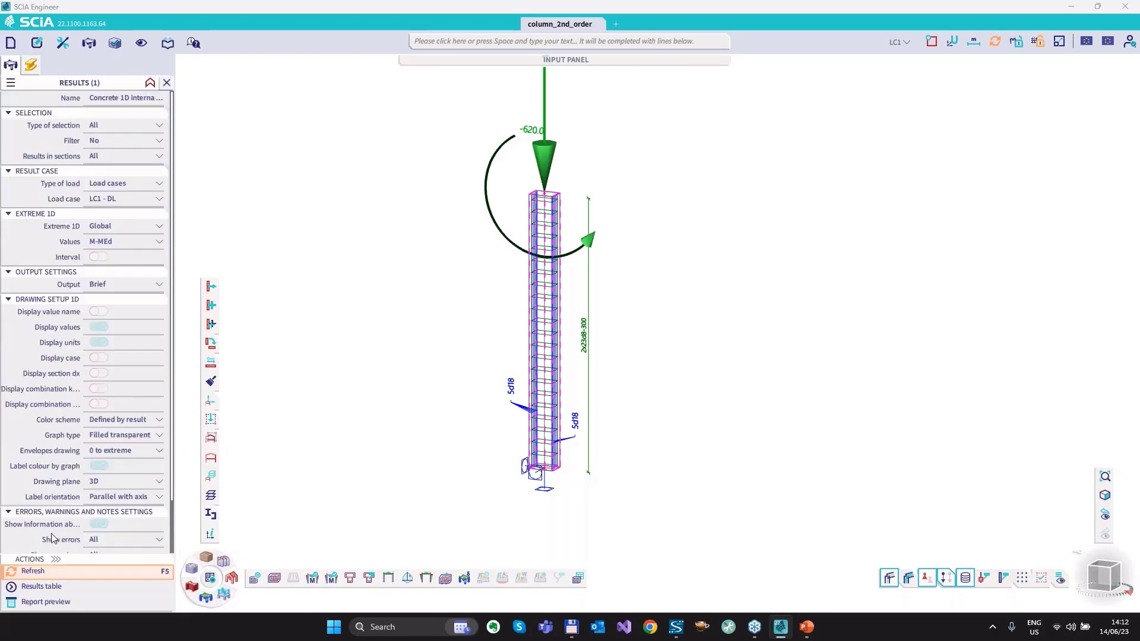
{"action": "left_click", "coordinate": [57, 570]}
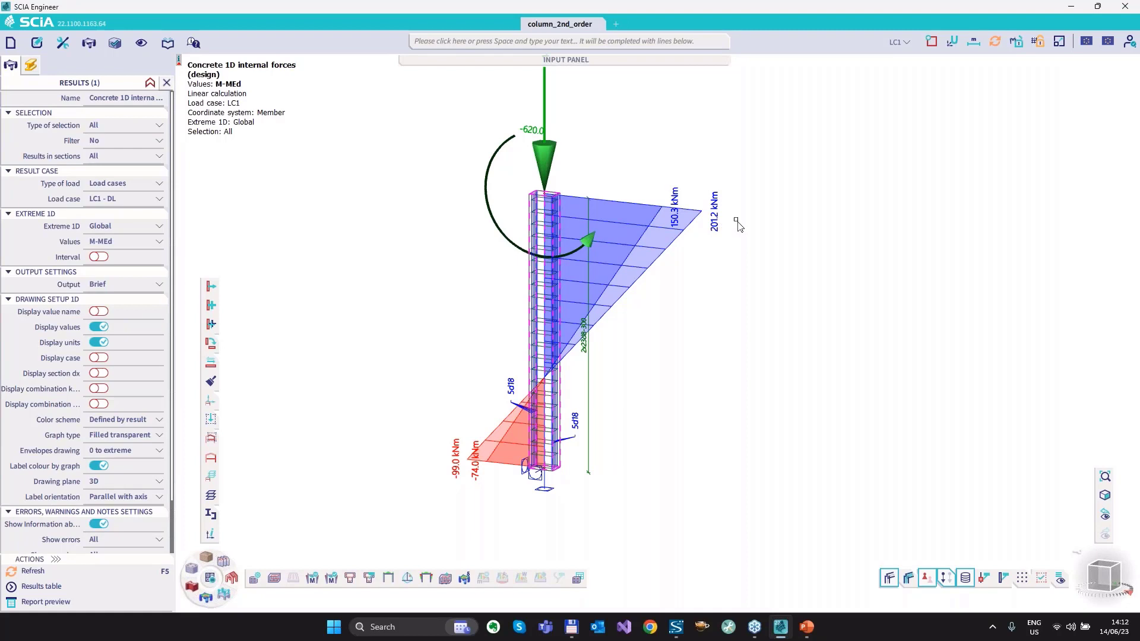
Make all hidden members visible again and show the four frames in front view.
{"action": "scroll", "coordinate": [641, 335], "scroll_direction": "down", "scroll_amount": 3}
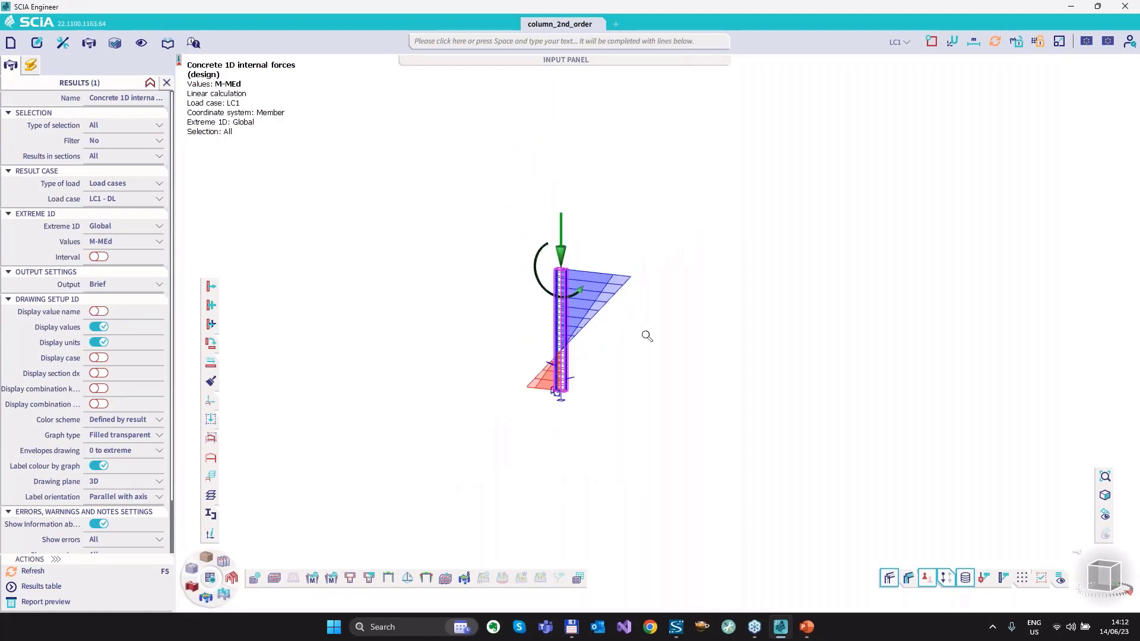
{"action": "left_click", "coordinate": [211, 457]}
{"action": "scroll", "coordinate": [993, 284], "scroll_direction": "down", "scroll_amount": 2}
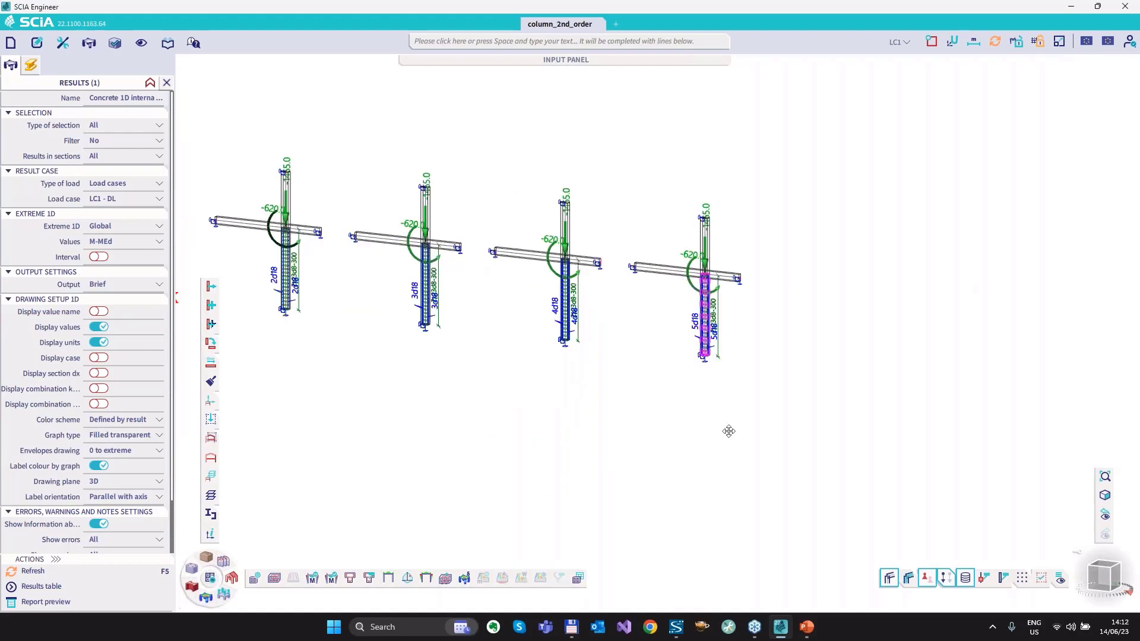
{"action": "middle_click_drag", "start_coordinate": [728, 431], "coordinate": [800, 433]}
{"action": "left_click", "coordinate": [1100, 568]}
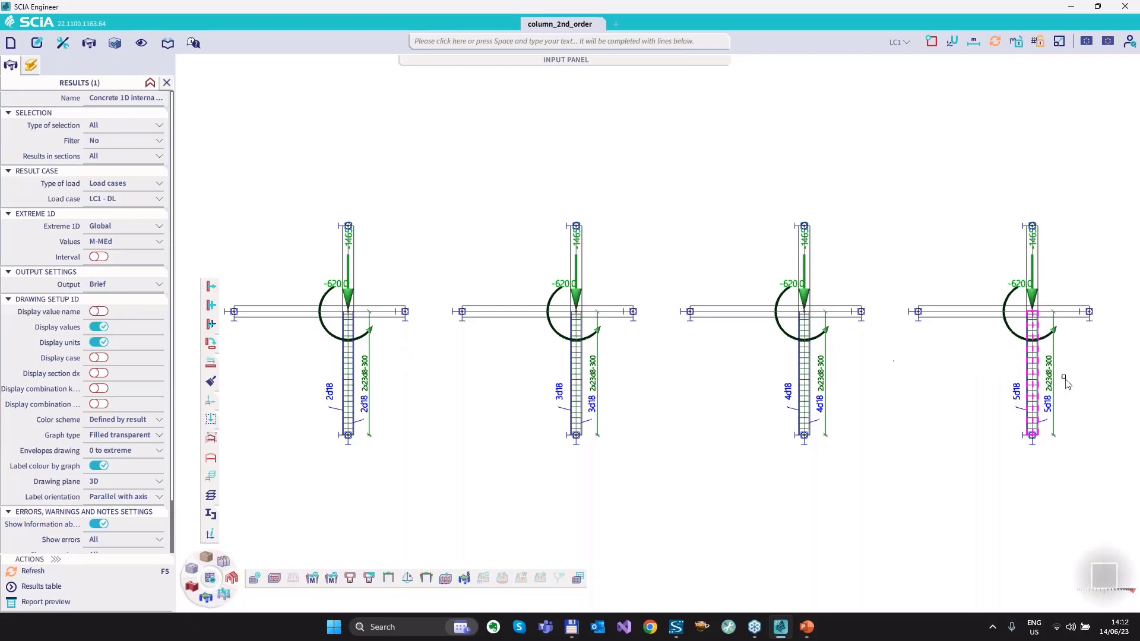
Select the lower columns of all four frames with their reinforcement, hide the unselected members and clear the selection.
{"action": "left_click_drag", "start_coordinate": [857, 357], "coordinate": [311, 340]}
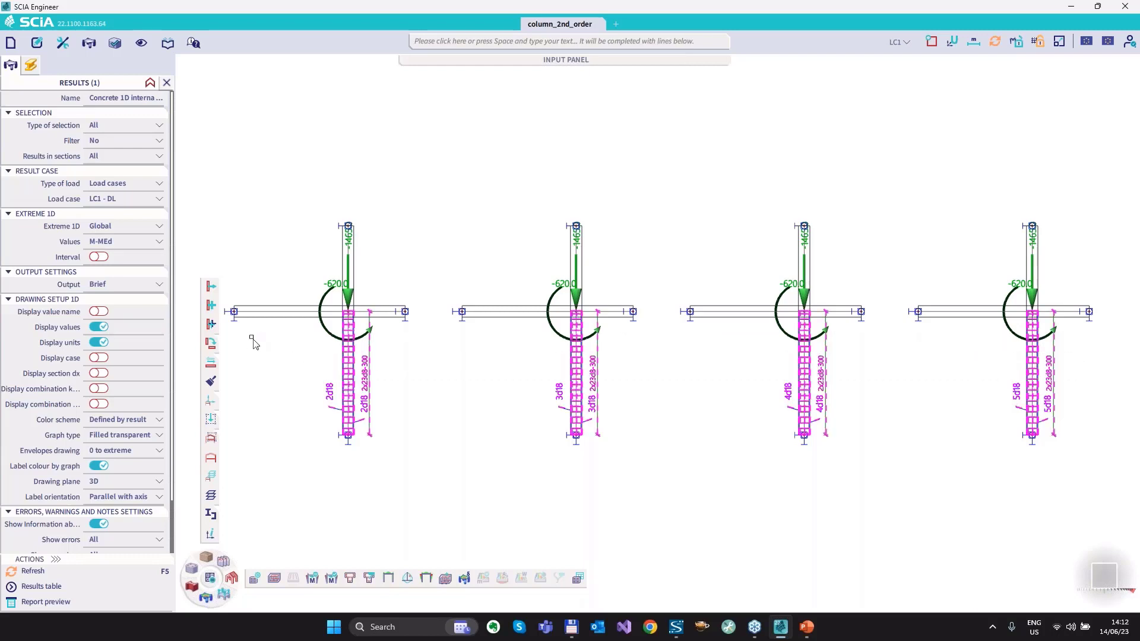
{"action": "left_click", "coordinate": [212, 440]}
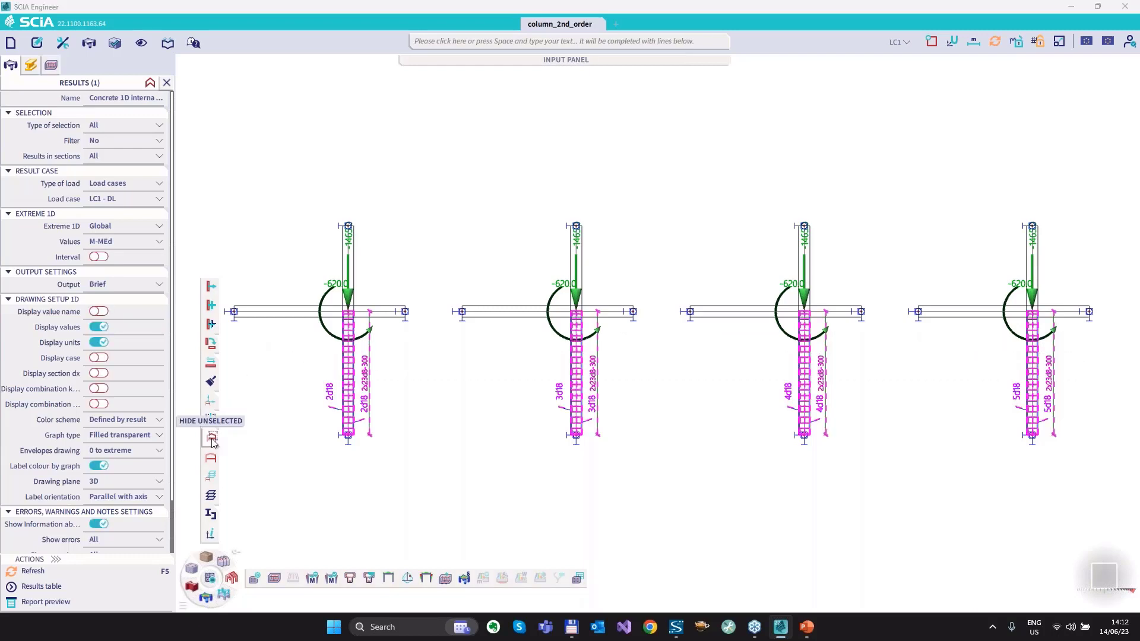
{"action": "key", "text": "Escape"}
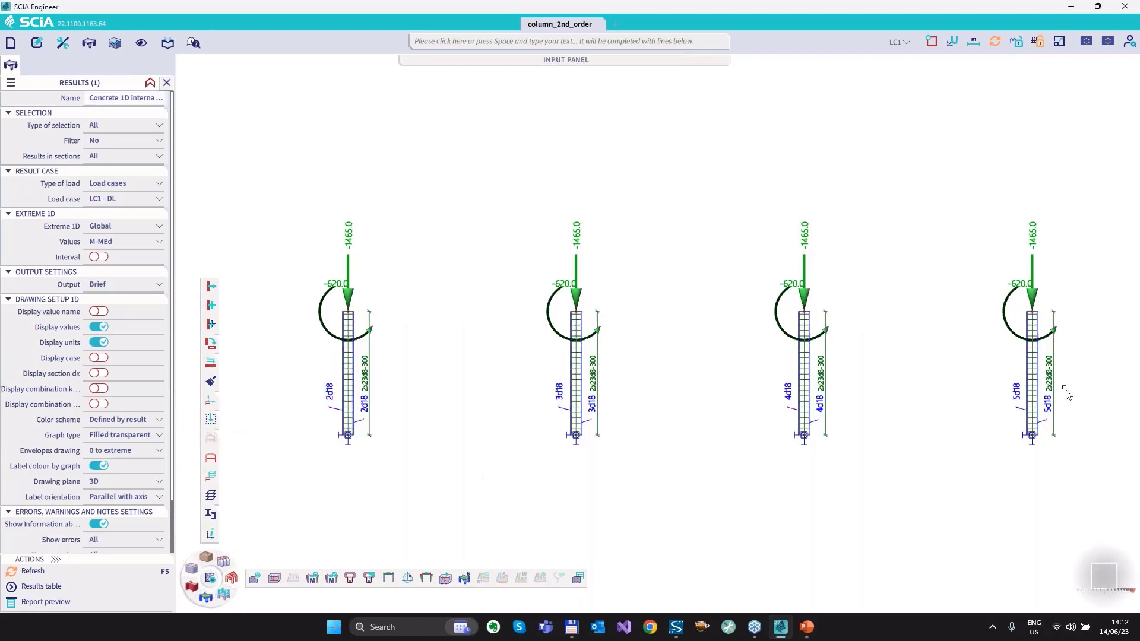
For all four columns, set the second order eccentricity method to Nominal curvature (5.8.8) and the quasi-permanent to design moment ratio coefficient to 0.70.
{"action": "key", "text": "ctrl+a"}
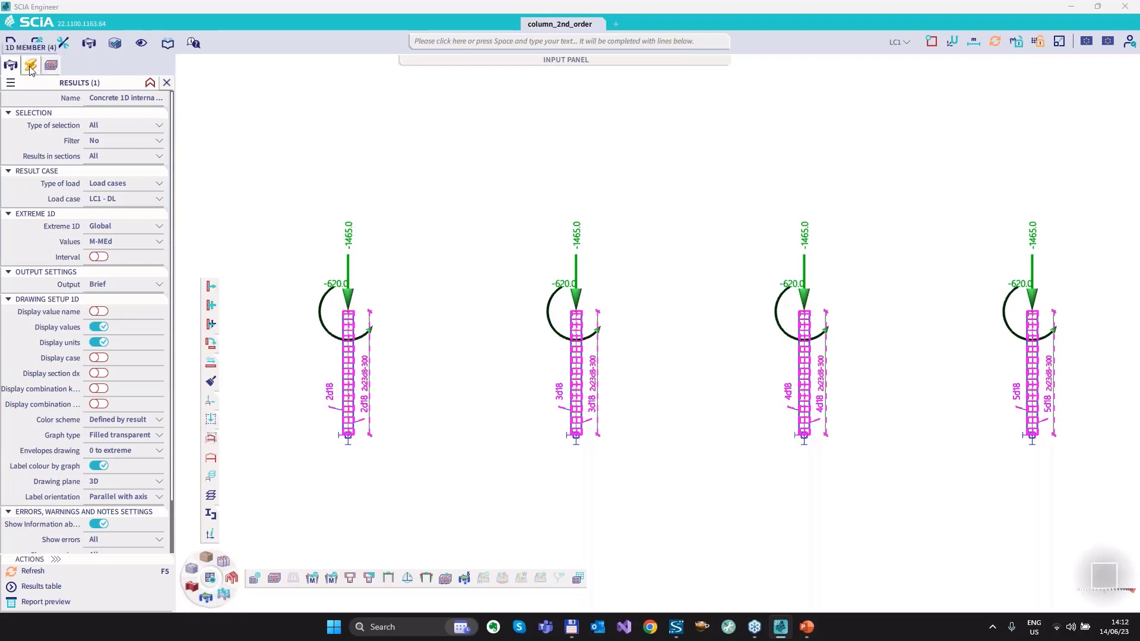
{"action": "left_click", "coordinate": [30, 66]}
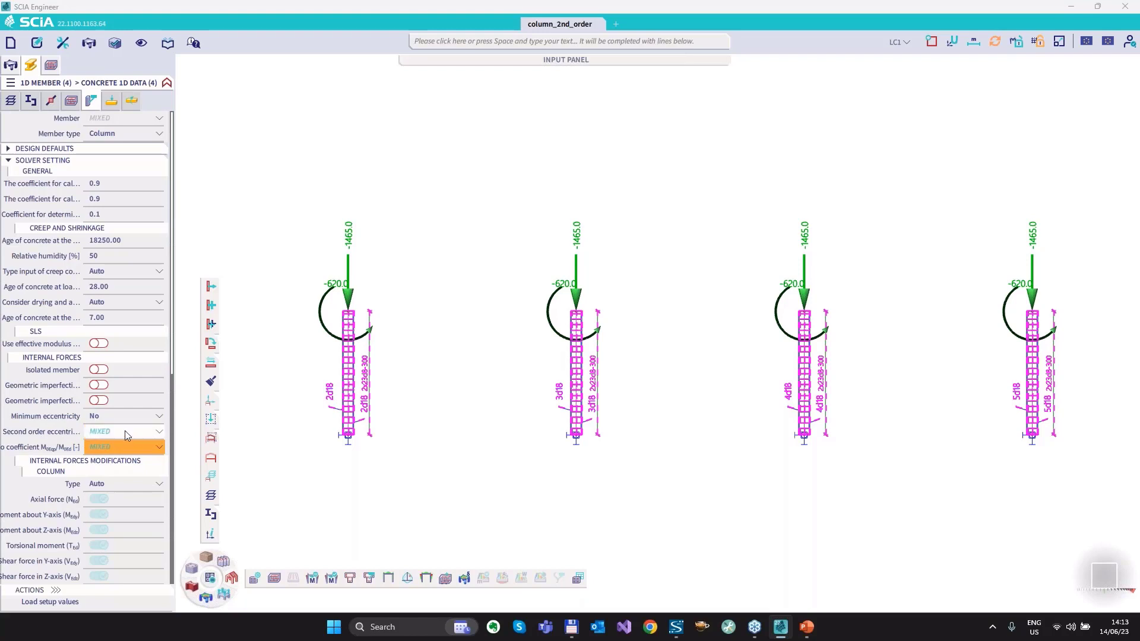
{"action": "left_click", "coordinate": [125, 431]}
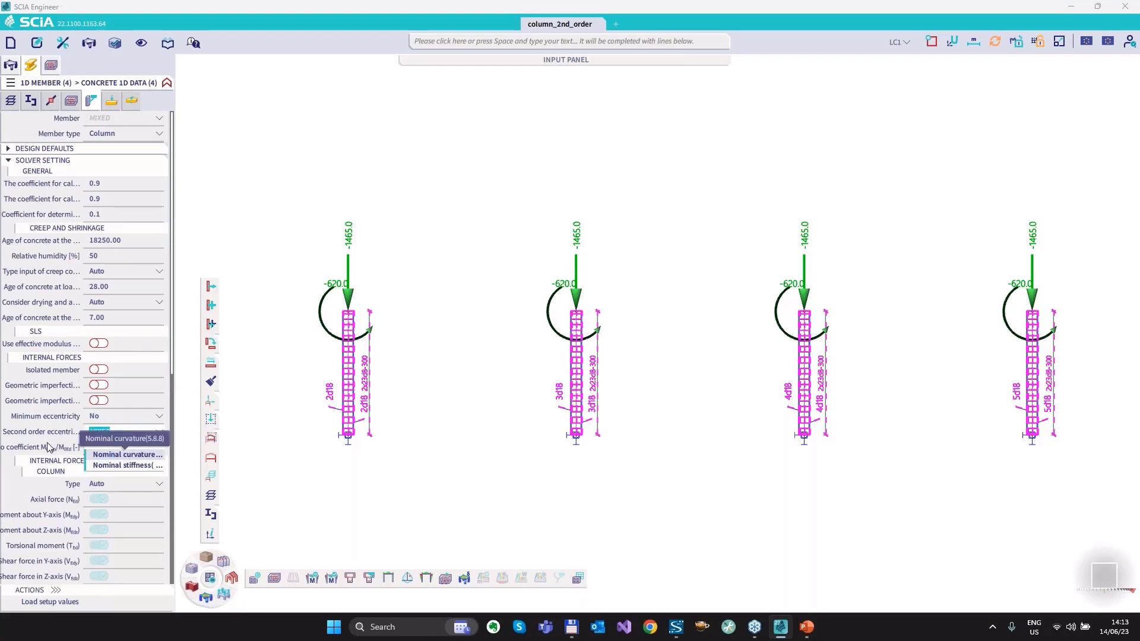
{"action": "left_click", "coordinate": [127, 454]}
{"action": "left_click", "coordinate": [127, 448]}
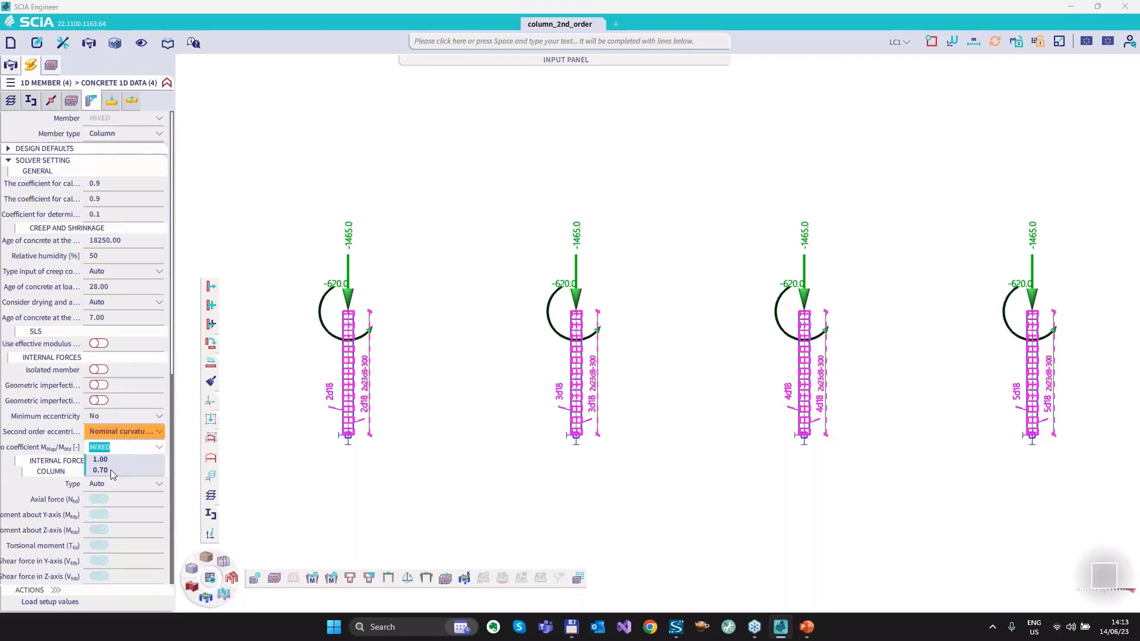
{"action": "left_click", "coordinate": [110, 469]}
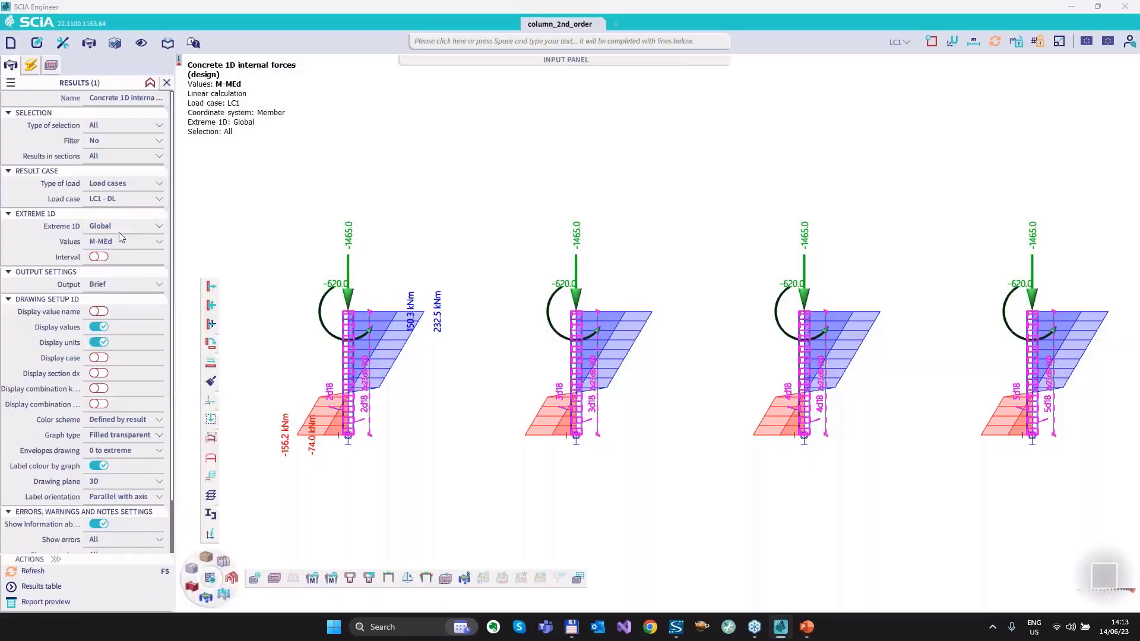
Set the 1D extreme of the M-MEd results to Member and refresh the design moment diagrams.
{"action": "left_click", "coordinate": [119, 229]}
{"action": "left_click", "coordinate": [109, 282]}
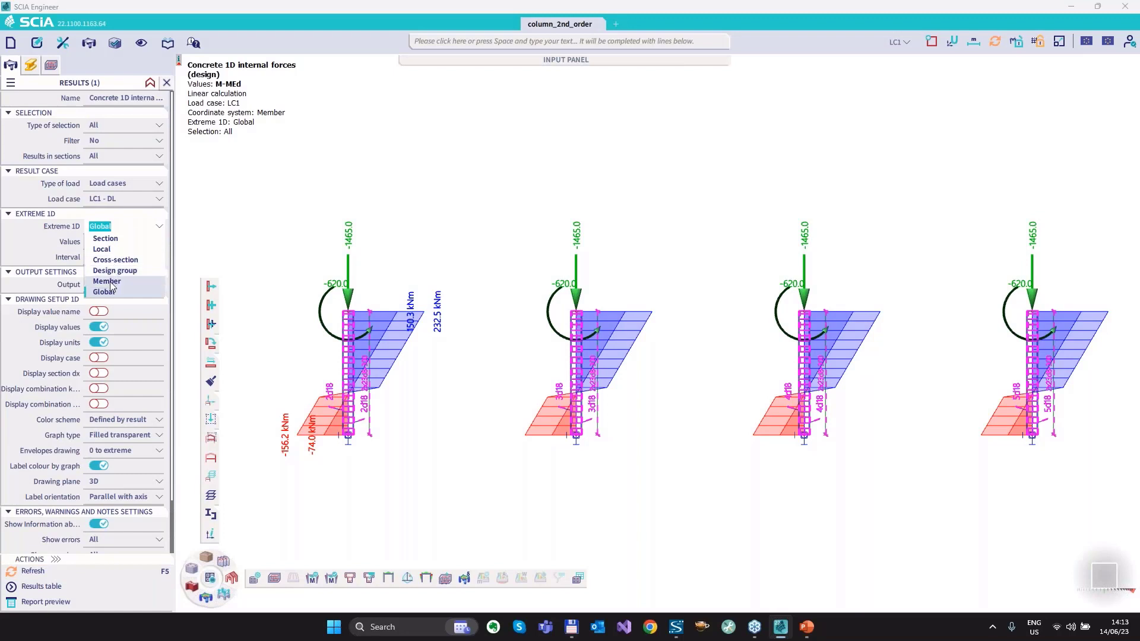
{"action": "left_click", "coordinate": [40, 573]}
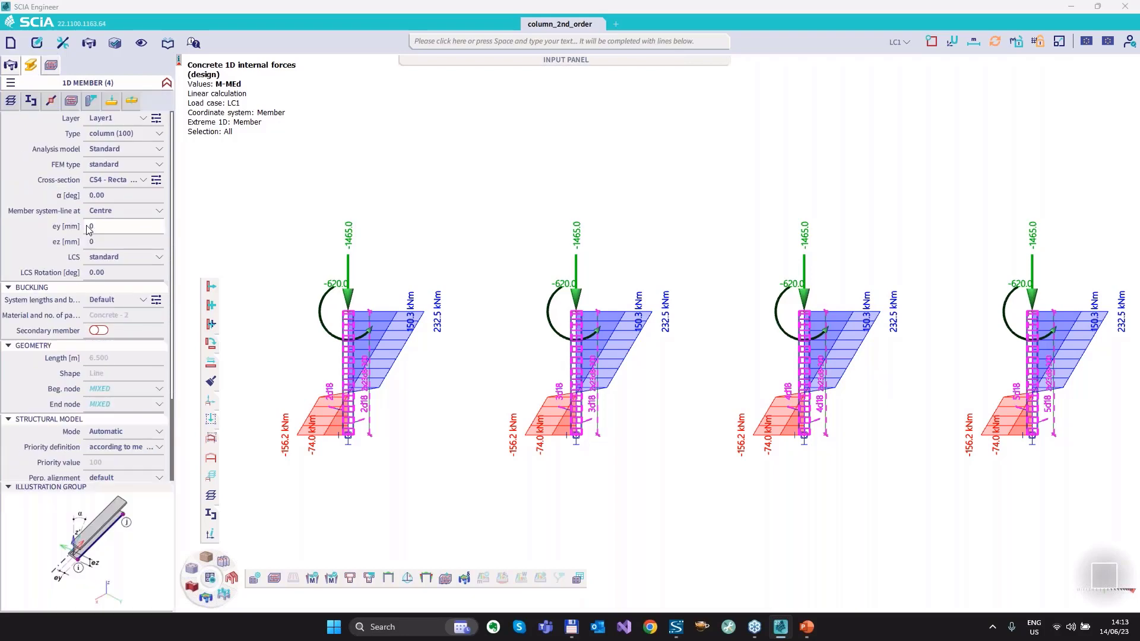
Set the second order eccentricity method of all four columns to Nominal stiffness (5.8.7) in their concrete data and refresh the M-MEd results.
{"action": "left_click", "coordinate": [91, 101]}
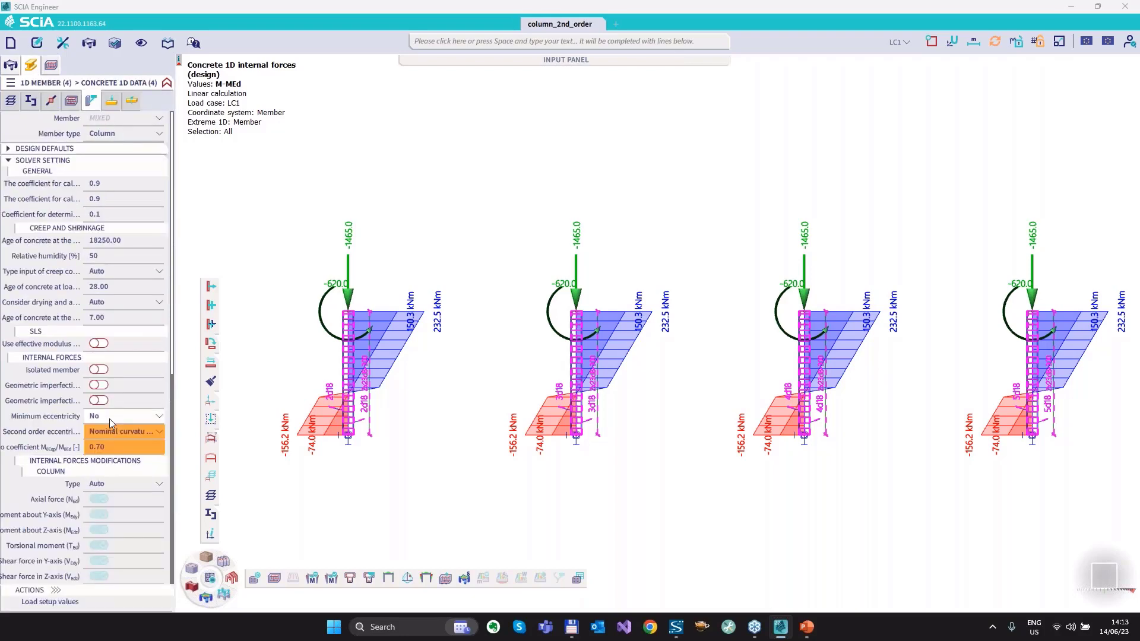
{"action": "left_click", "coordinate": [119, 432]}
{"action": "left_click", "coordinate": [116, 467]}
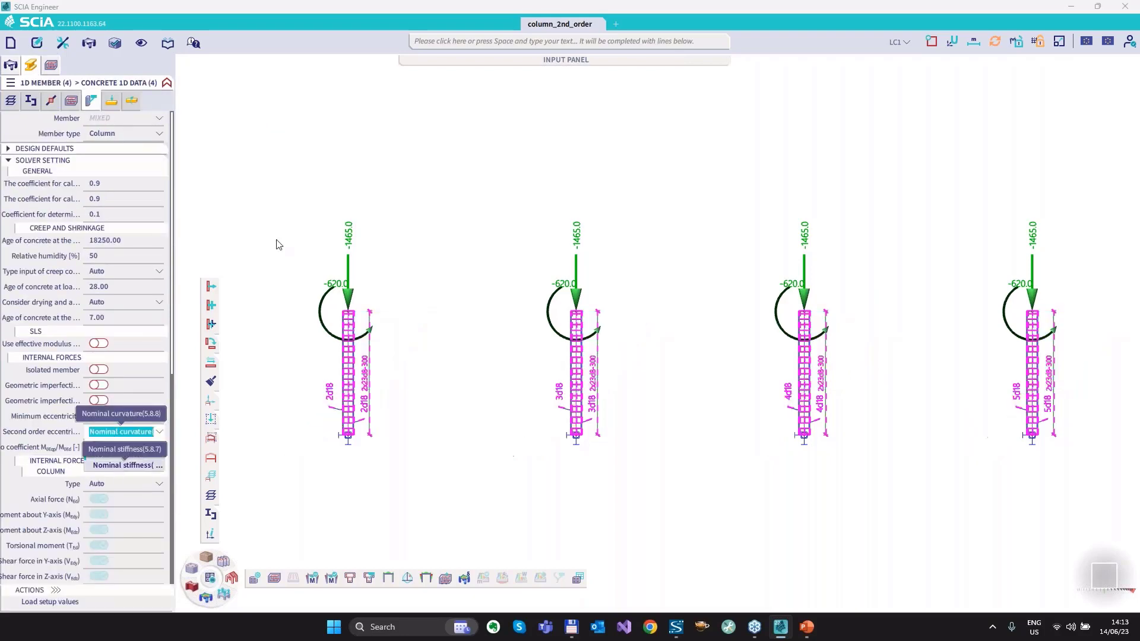
{"action": "left_click", "coordinate": [11, 67]}
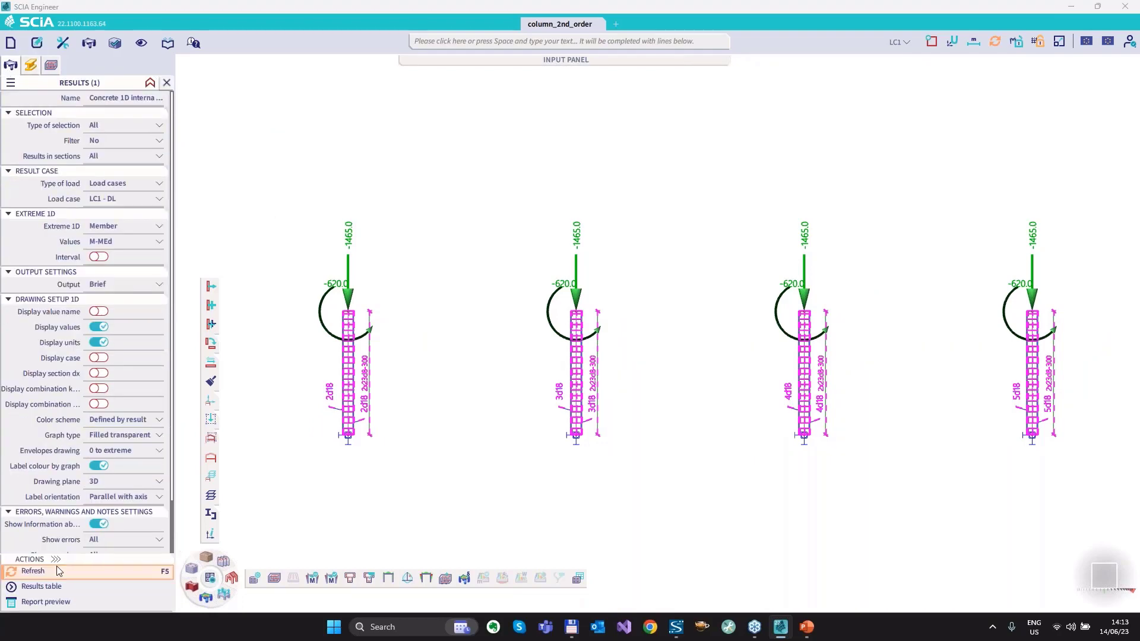
{"action": "left_click", "coordinate": [55, 575]}
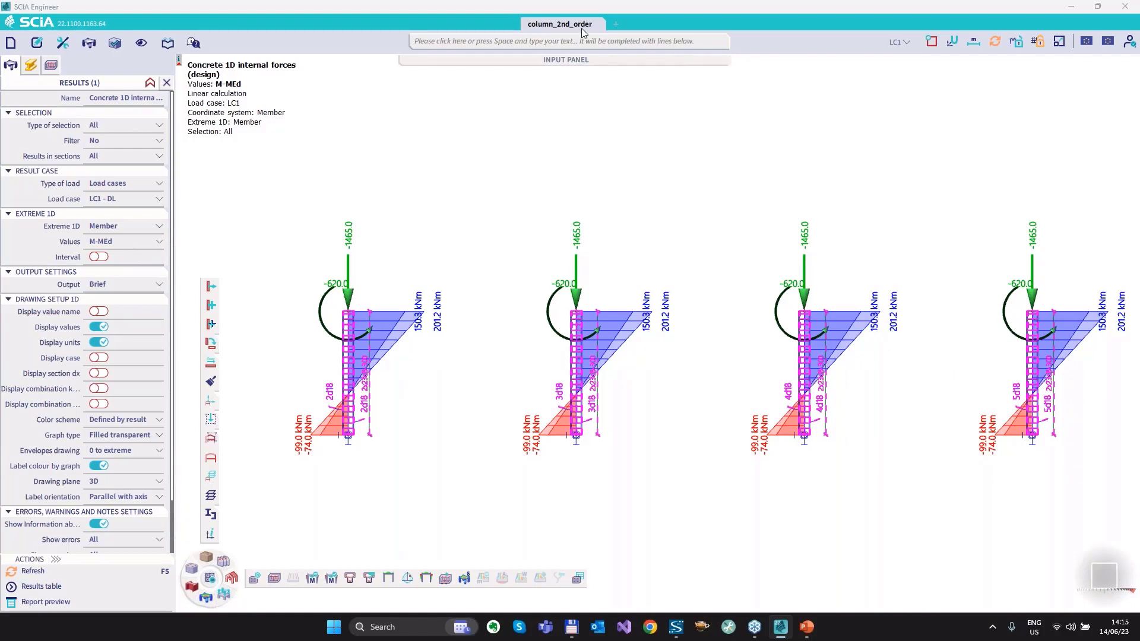
Close the column_2nd_order project and switch to the running PowerPoint slide show.
{"action": "left_click", "coordinate": [600, 25]}
{"action": "left_click", "coordinate": [616, 347]}
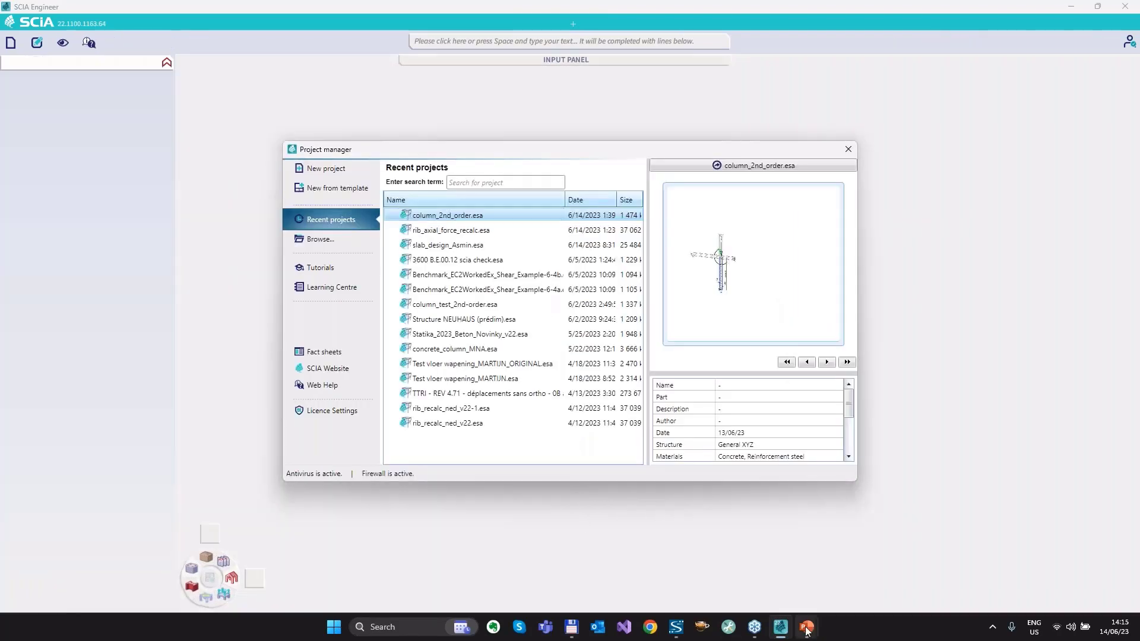
{"action": "mouse_move", "coordinate": [806, 632]}
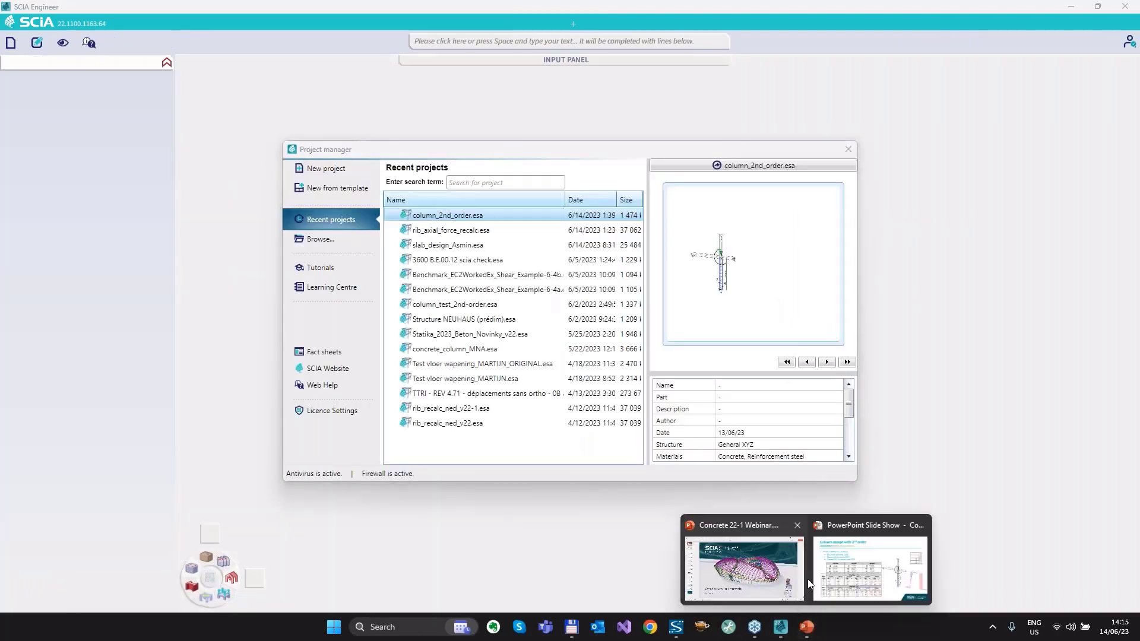
{"action": "left_click", "coordinate": [873, 567]}
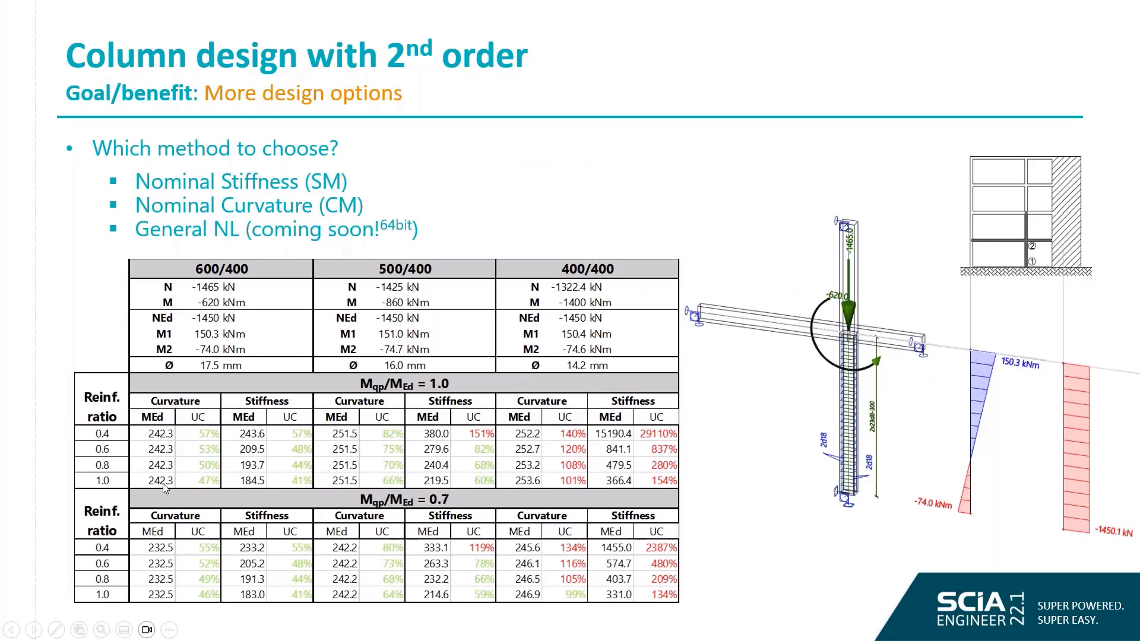
On the 600/400 results for Mqp/MEd = 0.7, circle the ratio, box both MEd columns and draw a downward arrow beside the reinforcement ratios.
{"action": "left_click_drag", "start_coordinate": [457, 502], "coordinate": [452, 496]}
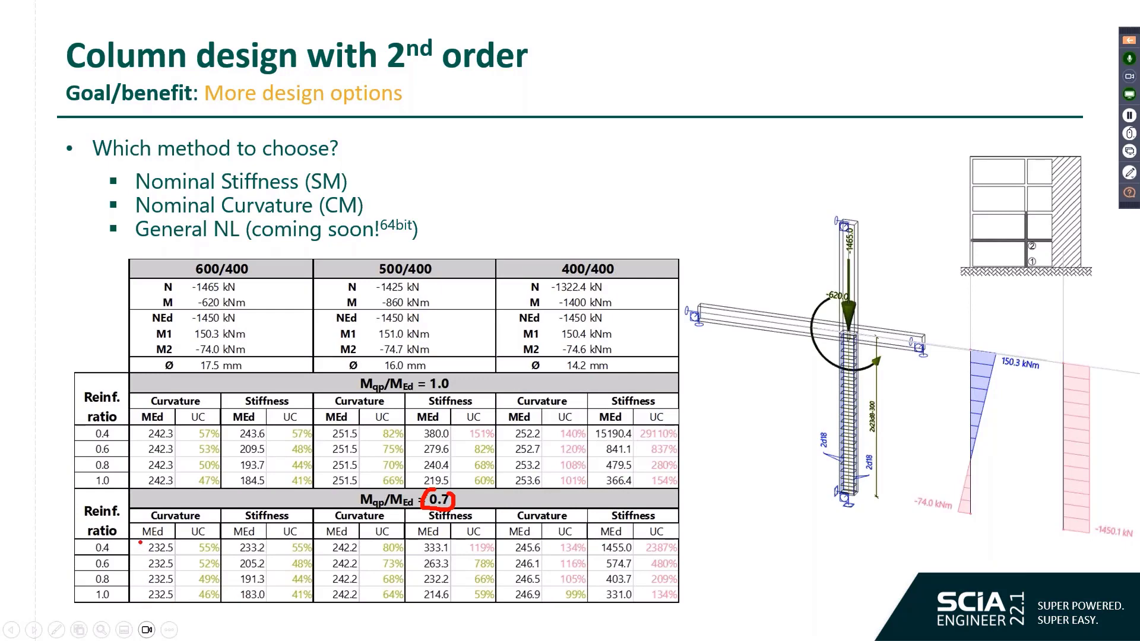
{"action": "mouse_move", "coordinate": [141, 542]}
{"action": "left_mouse_down"}
{"action": "mouse_move", "coordinate": [168, 609]}
{"action": "mouse_move", "coordinate": [178, 547]}
{"action": "left_mouse_up"}
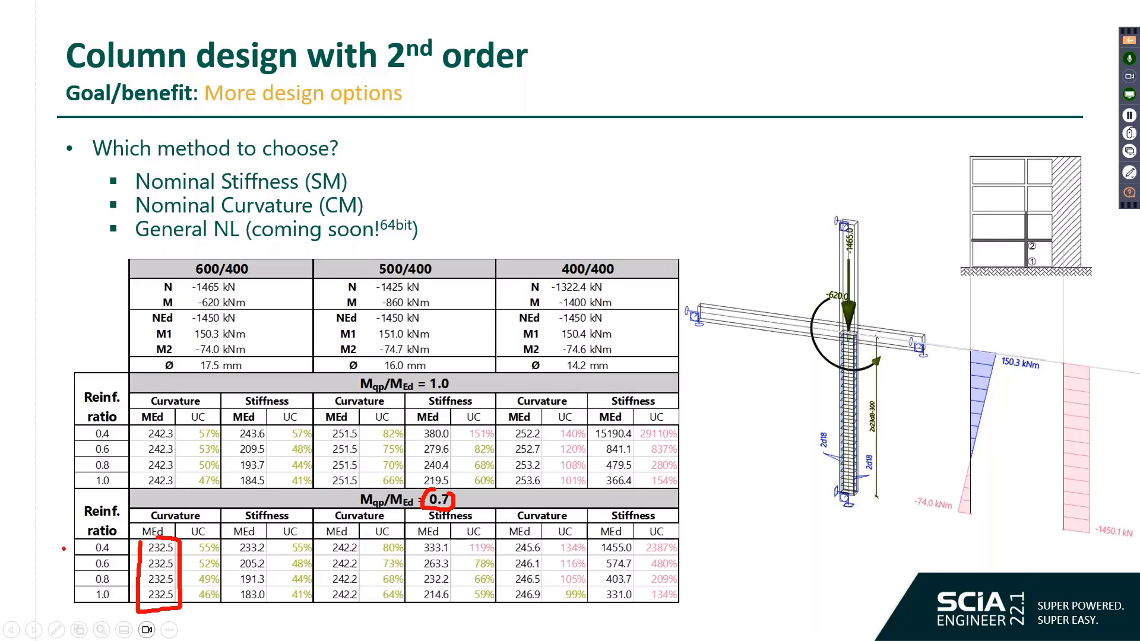
{"action": "left_click_drag", "start_coordinate": [63, 548], "coordinate": [67, 599]}
{"action": "mouse_move", "coordinate": [223, 538]}
{"action": "left_mouse_down"}
{"action": "mouse_move", "coordinate": [226, 601]}
{"action": "mouse_move", "coordinate": [271, 608]}
{"action": "mouse_move", "coordinate": [270, 541]}
{"action": "mouse_move", "coordinate": [236, 538]}
{"action": "left_mouse_up"}
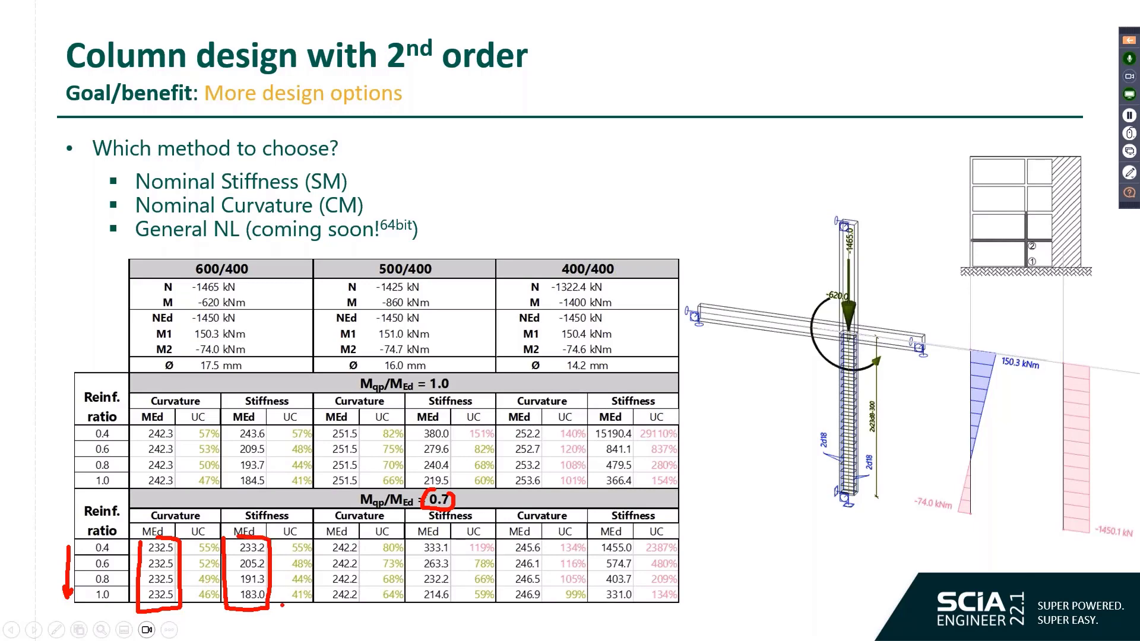
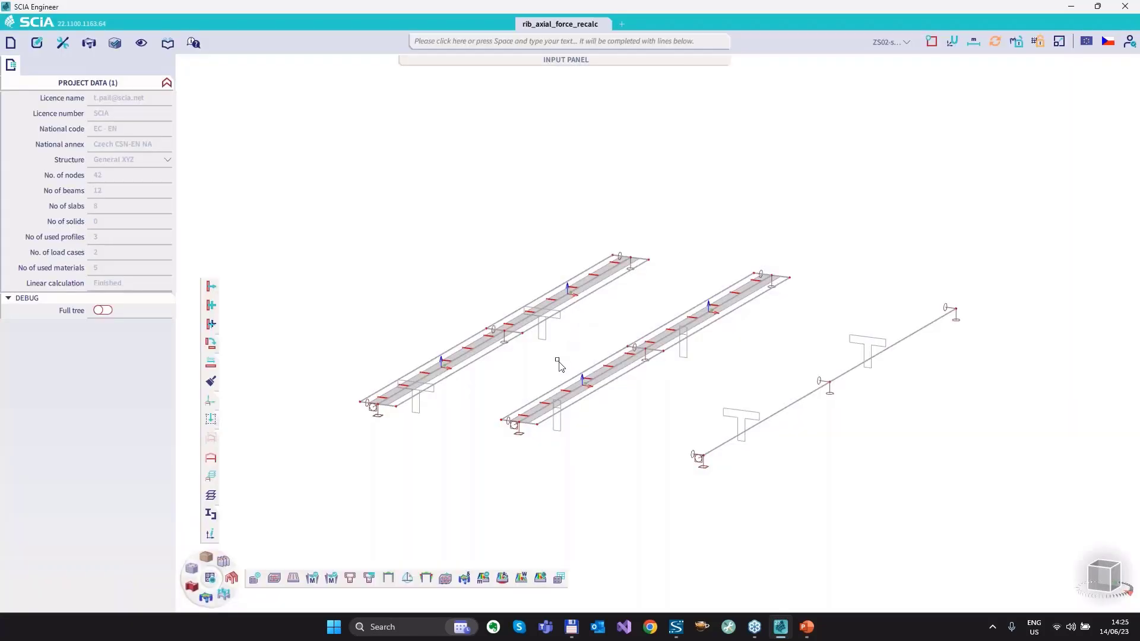
Show the line loads on the two ribbed slabs and the separate T-beam, and hide them again after checking.
{"action": "middle_click_drag", "start_coordinate": [557, 359], "coordinate": [522, 344]}
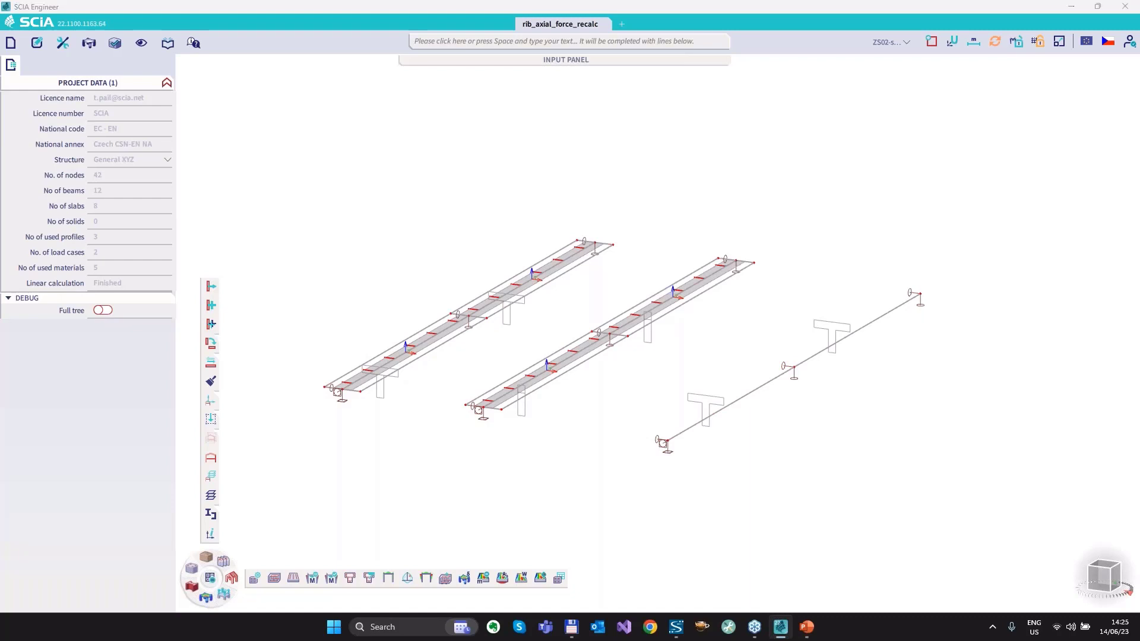
{"action": "mouse_move", "coordinate": [1102, 577]}
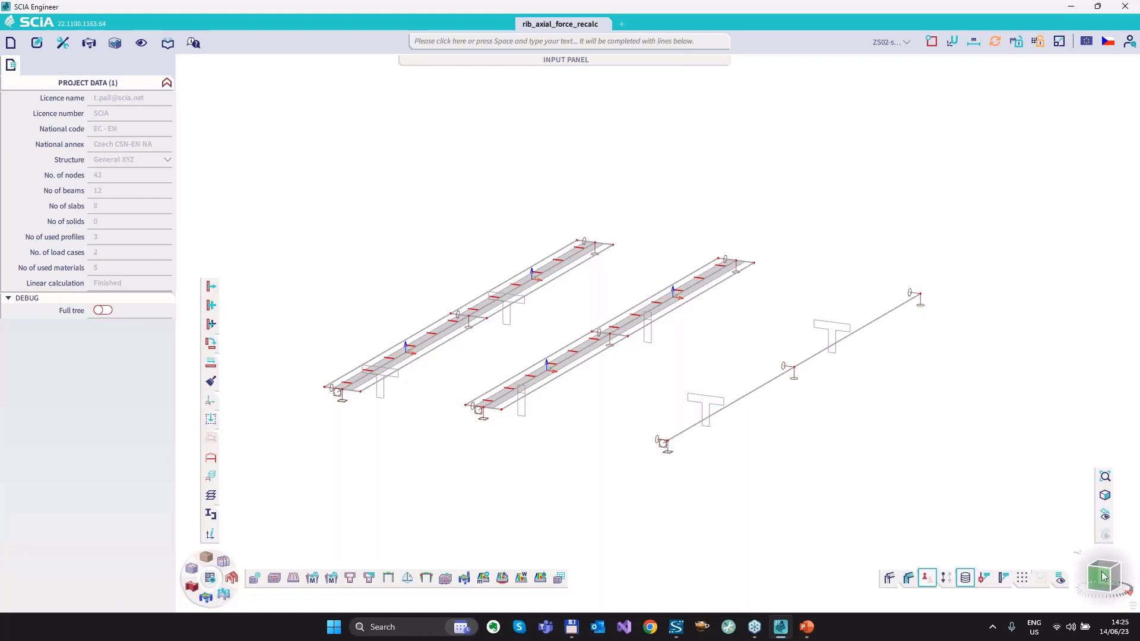
{"action": "left_click", "coordinate": [946, 579]}
{"action": "left_click", "coordinate": [947, 579]}
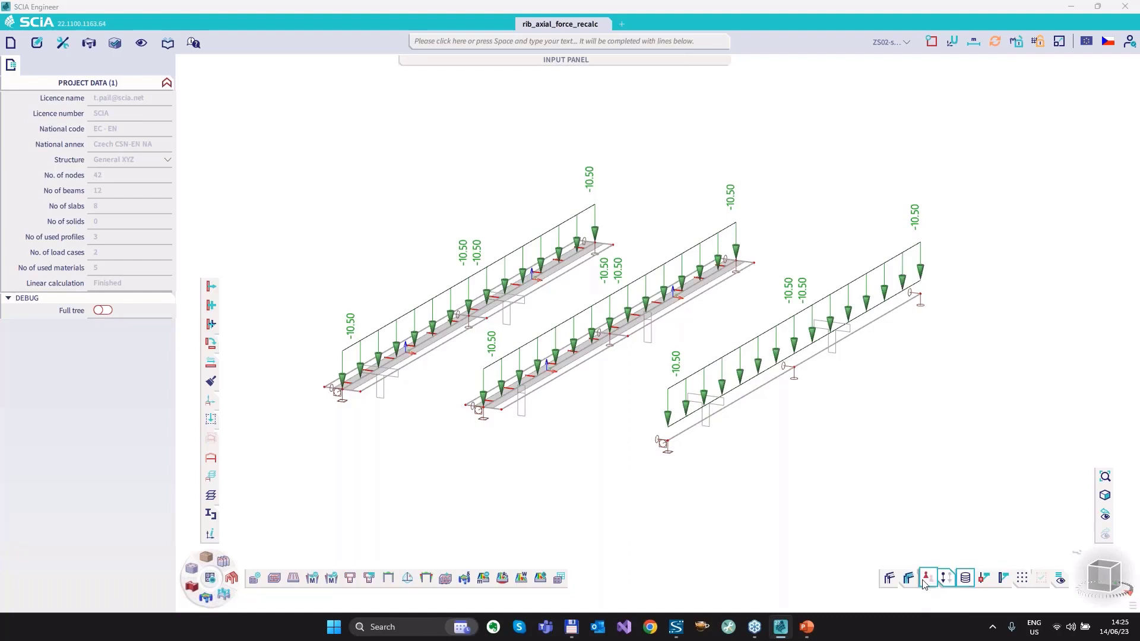
{"action": "left_click", "coordinate": [948, 579]}
{"action": "left_click", "coordinate": [948, 580]}
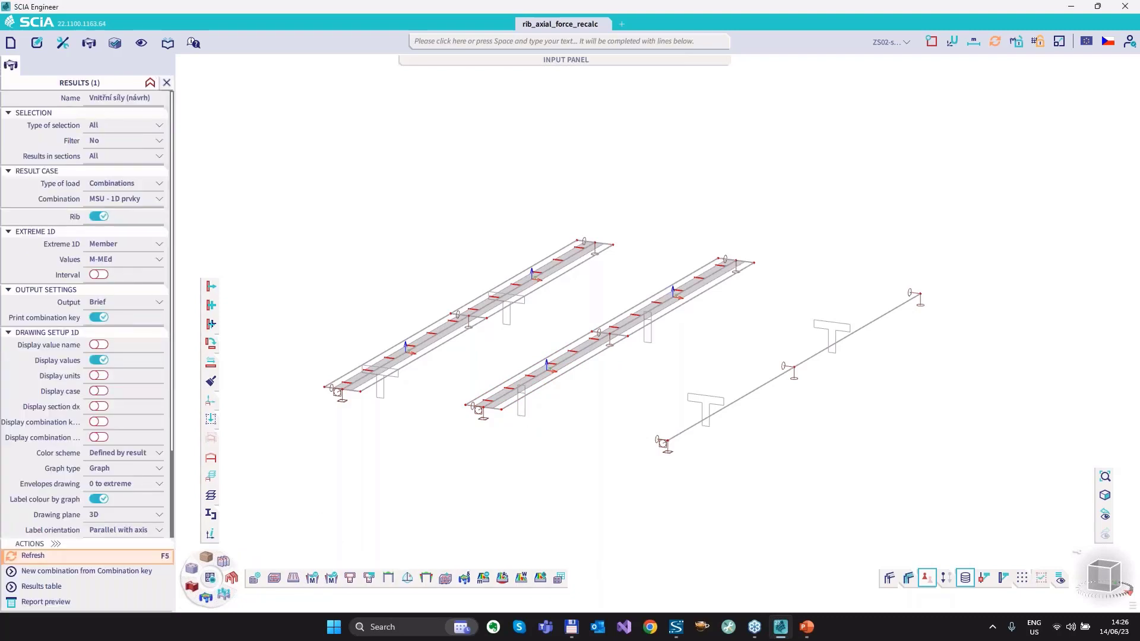
Select the nearer-span rib of the first ribbed slab and open its concrete 1D data.
{"action": "left_click", "coordinate": [408, 372]}
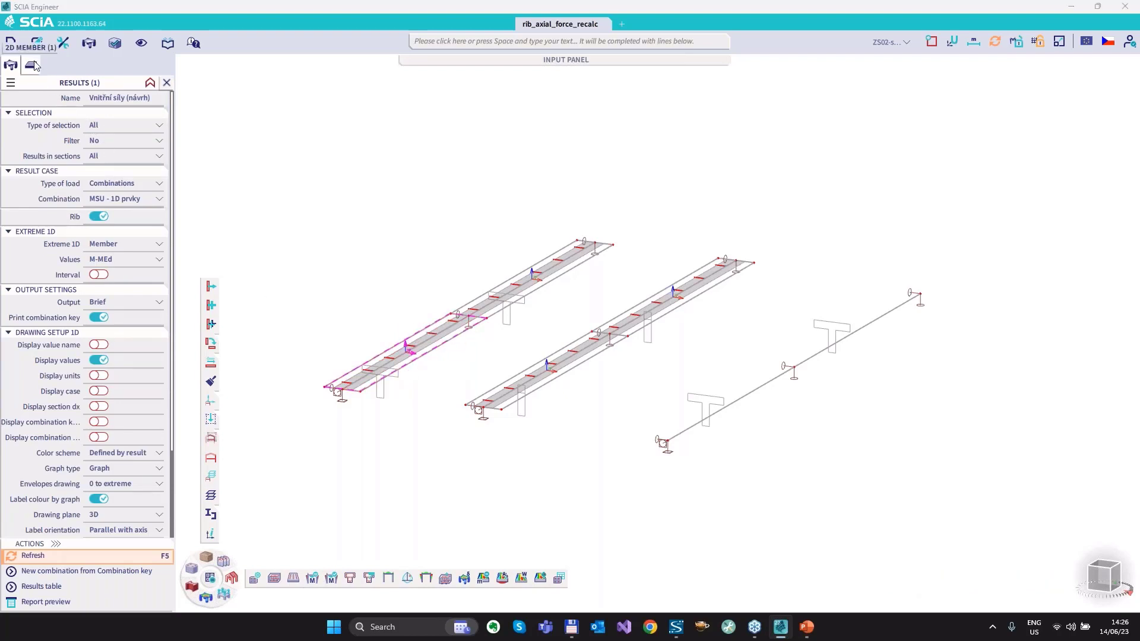
{"action": "key", "text": "Escape"}
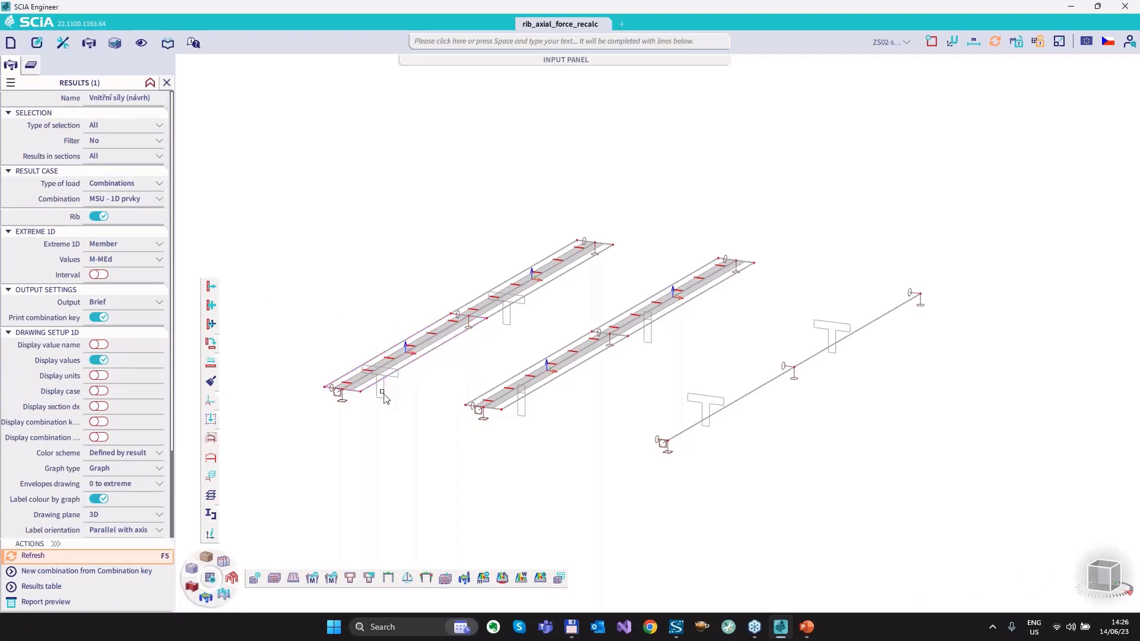
{"action": "left_click", "coordinate": [384, 395]}
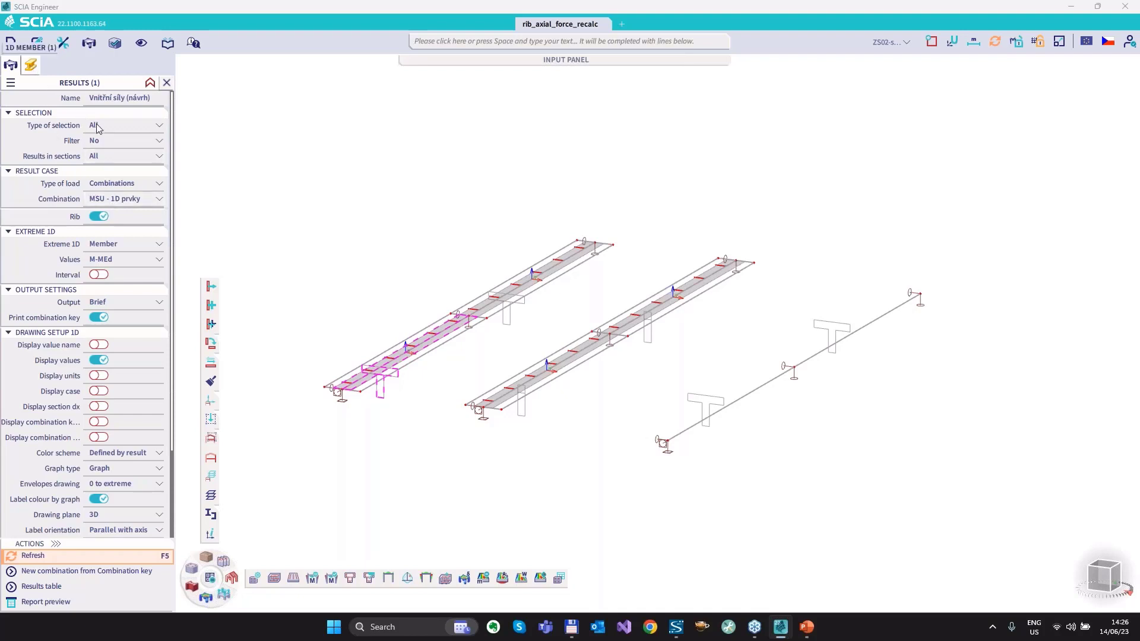
{"action": "left_click", "coordinate": [72, 99]}
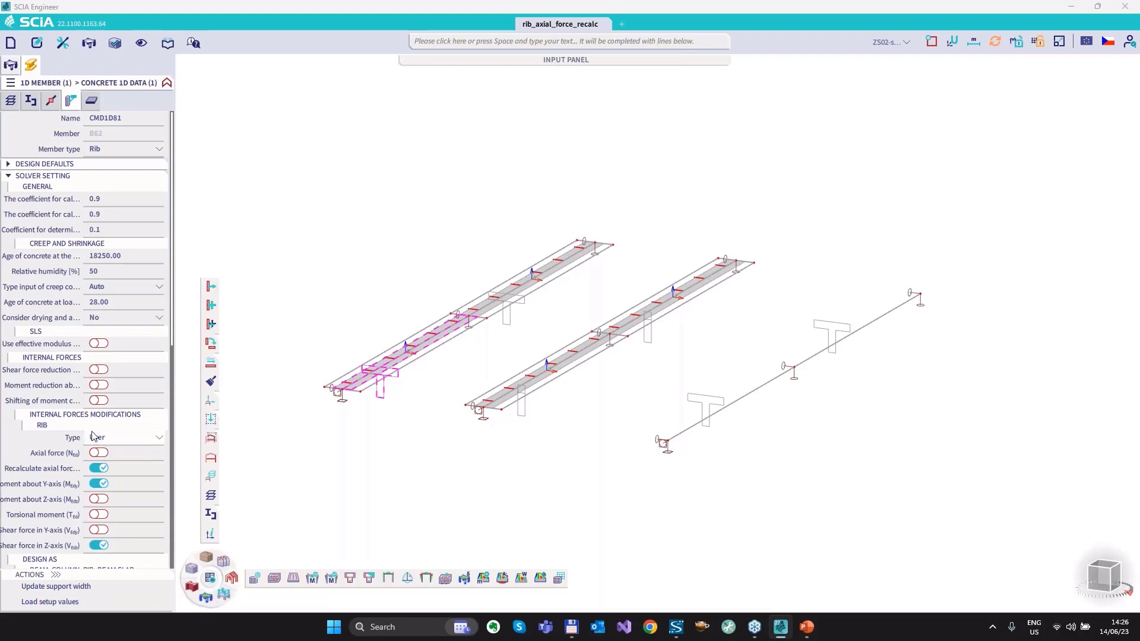
Box the User type, the axial force switch and the recalculate axial force switch in the rib's internal forces modifications.
{"action": "mouse_move", "coordinate": [88, 440]}
{"action": "left_mouse_down"}
{"action": "mouse_move", "coordinate": [115, 447]}
{"action": "mouse_move", "coordinate": [93, 428]}
{"action": "left_mouse_up"}
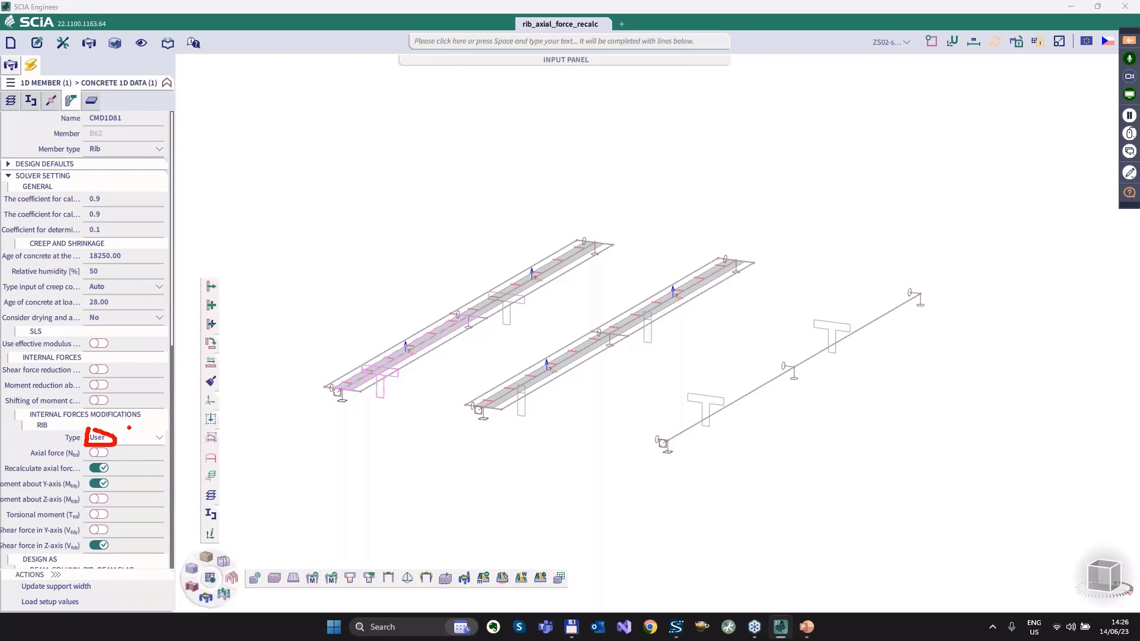
{"action": "left_click_drag", "start_coordinate": [86, 457], "coordinate": [119, 450]}
{"action": "mouse_move", "coordinate": [84, 466]}
{"action": "left_mouse_down"}
{"action": "mouse_move", "coordinate": [114, 480]}
{"action": "mouse_move", "coordinate": [122, 468]}
{"action": "left_mouse_up"}
Refresh the M-MEd design internal forces, circle the span moments of the T-beam and both ribs, mark the first rib, and clear the marks.
{"action": "left_click", "coordinate": [313, 579]}
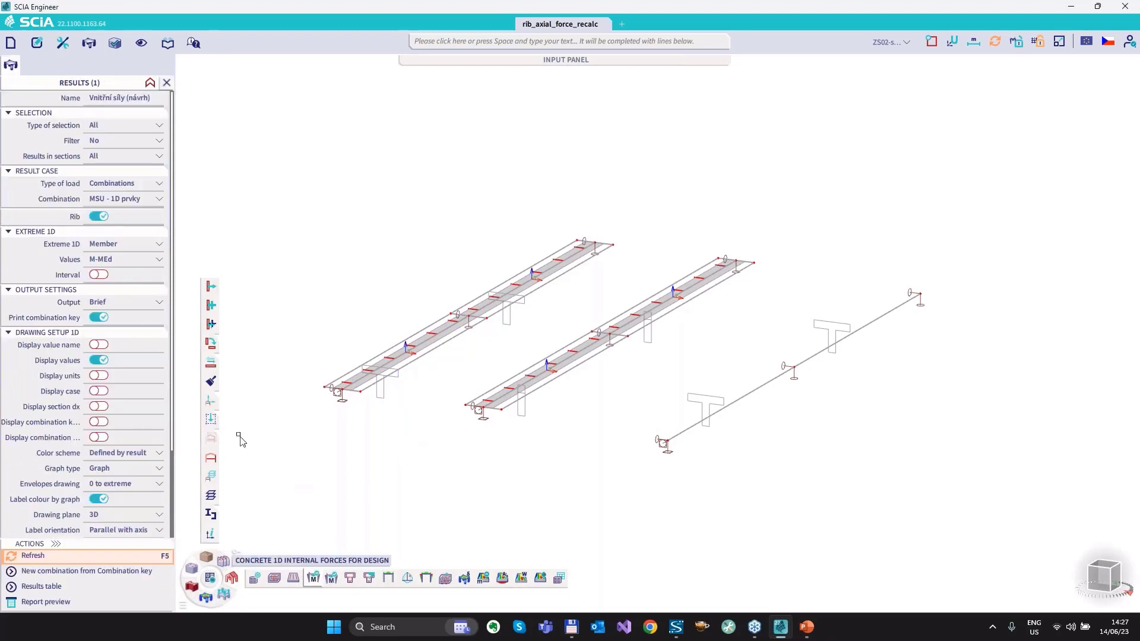
{"action": "left_click", "coordinate": [47, 559]}
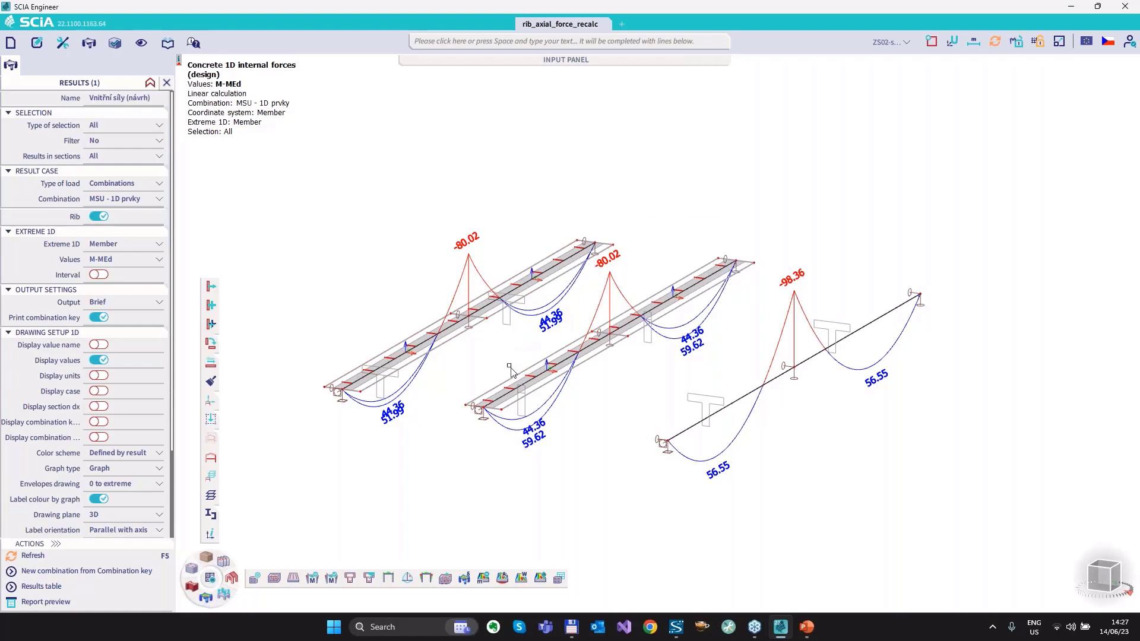
{"action": "key", "text": "ctrl+2"}
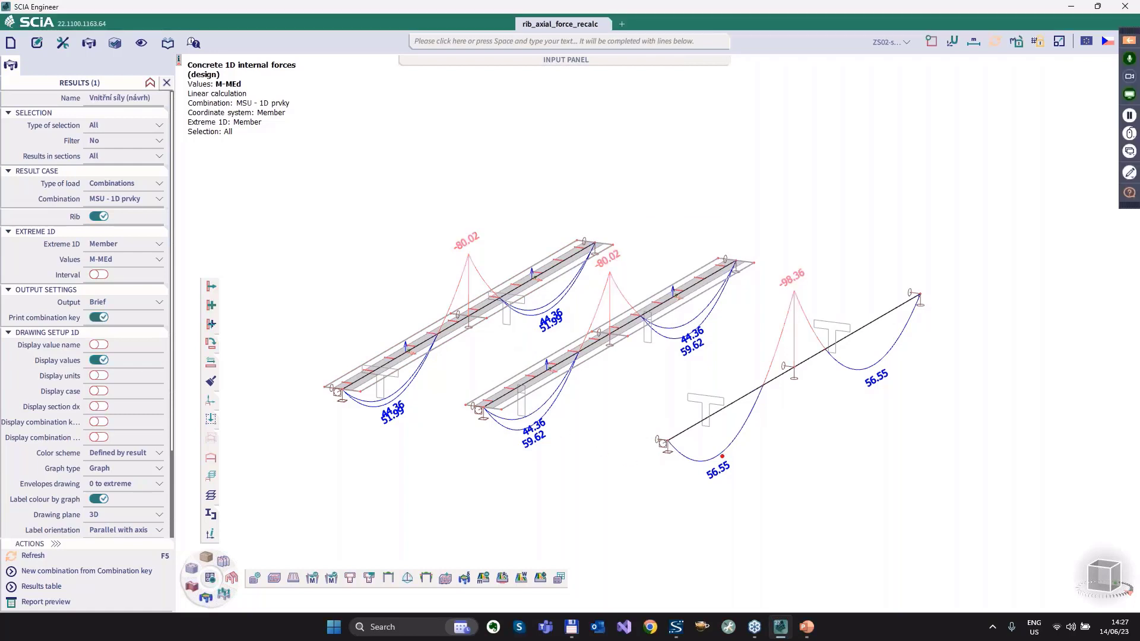
{"action": "mouse_move", "coordinate": [723, 456]}
{"action": "left_mouse_down"}
{"action": "mouse_move", "coordinate": [699, 464]}
{"action": "mouse_move", "coordinate": [742, 480]}
{"action": "mouse_move", "coordinate": [732, 456]}
{"action": "left_mouse_up"}
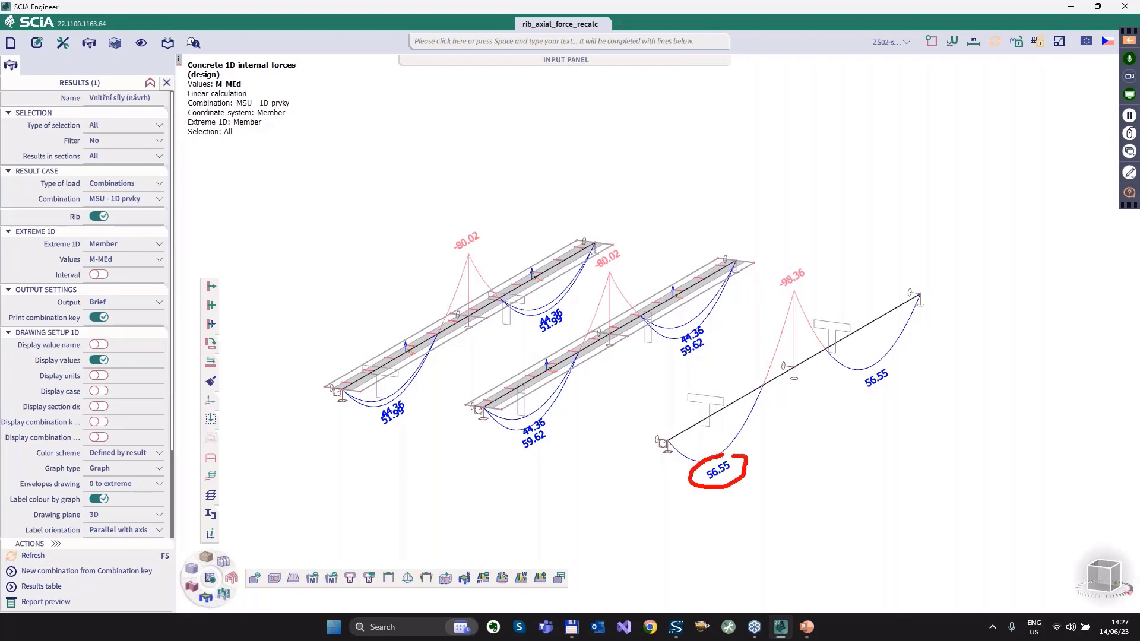
{"action": "left_click_drag", "start_coordinate": [524, 453], "coordinate": [557, 435]}
{"action": "left_click_drag", "start_coordinate": [387, 429], "coordinate": [412, 417]}
{"action": "left_click_drag", "start_coordinate": [361, 365], "coordinate": [392, 371]}
{"action": "key", "text": "Escape"}
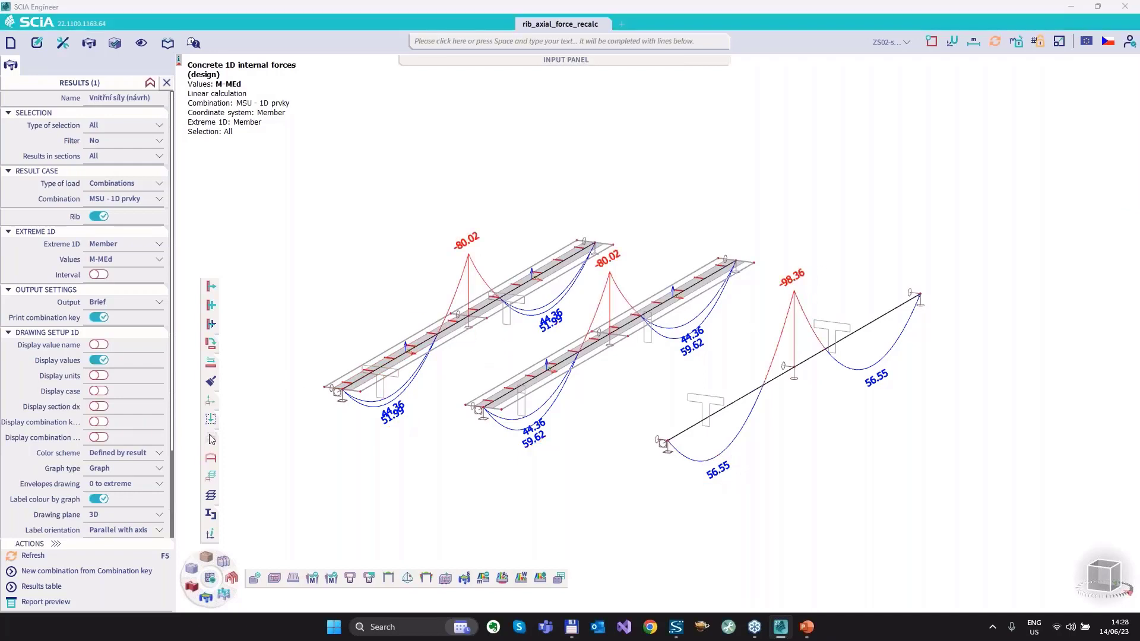
Display the design axial force N and highlight the first rib's span and middle-support stretches, clearing the marks when finished.
{"action": "left_click", "coordinate": [109, 261]}
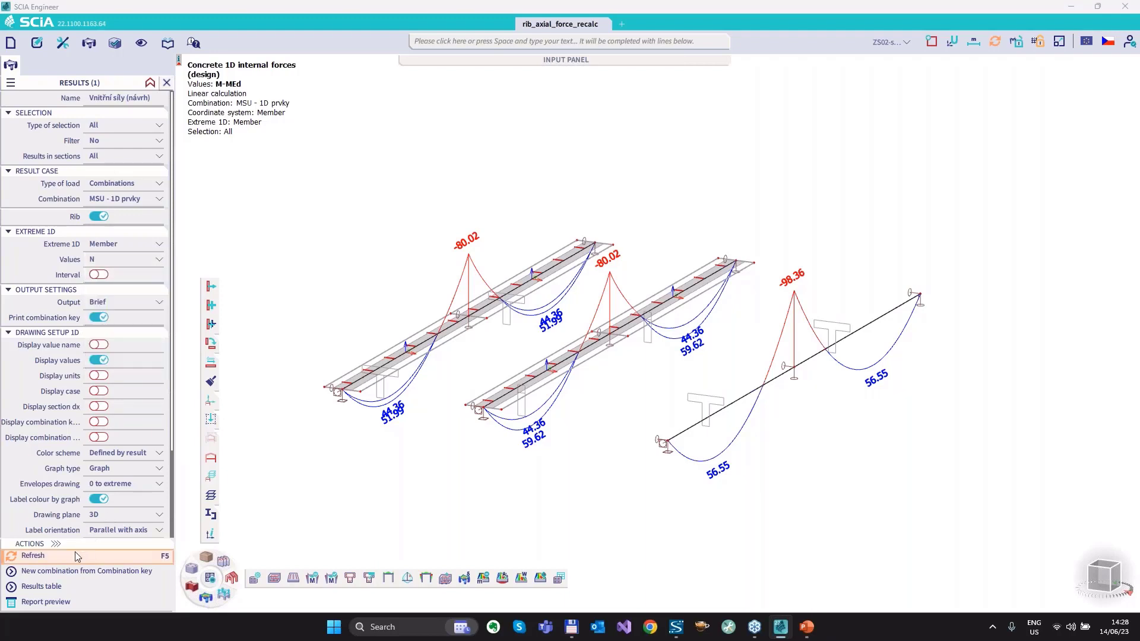
{"action": "left_click", "coordinate": [44, 557]}
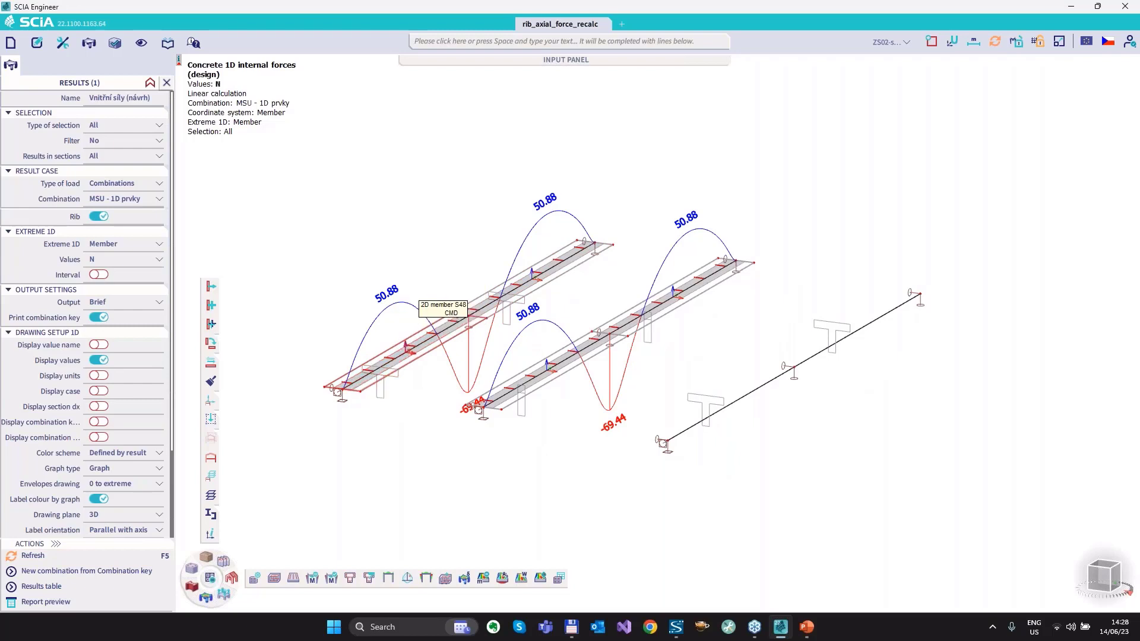
{"action": "left_click_drag", "start_coordinate": [440, 336], "coordinate": [355, 381]}
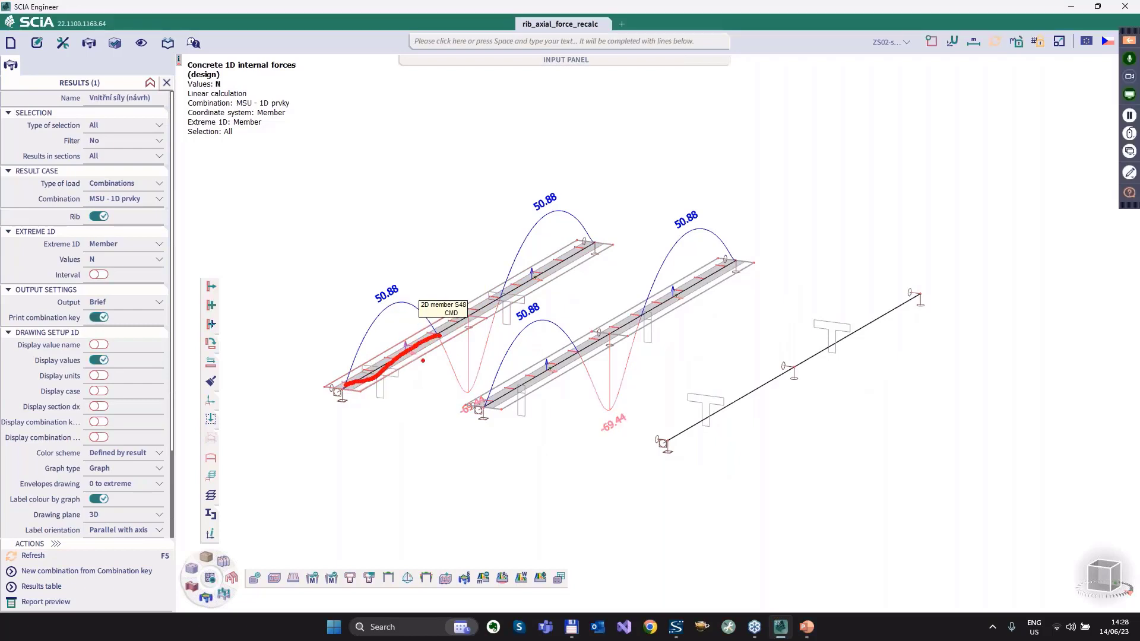
{"action": "left_click_drag", "start_coordinate": [449, 349], "coordinate": [492, 325]}
{"action": "key", "text": "Escape"}
Display M-MEd again and mark the first rib's span moments, clearing the mark and dismissing the meeting notification.
{"action": "left_click", "coordinate": [107, 260]}
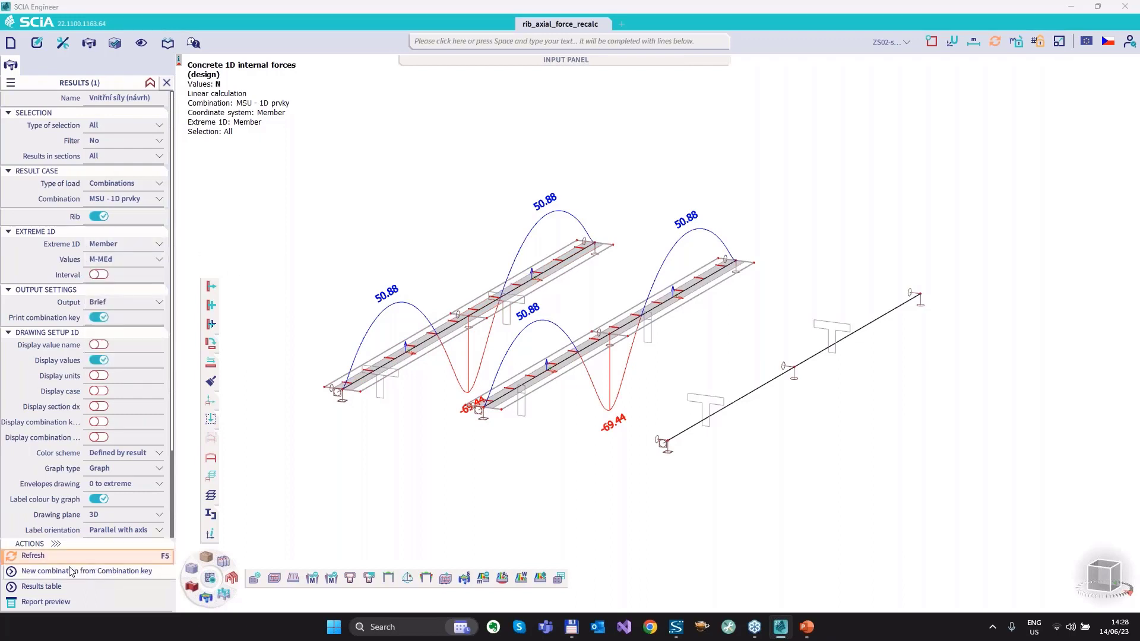
{"action": "left_click", "coordinate": [44, 554]}
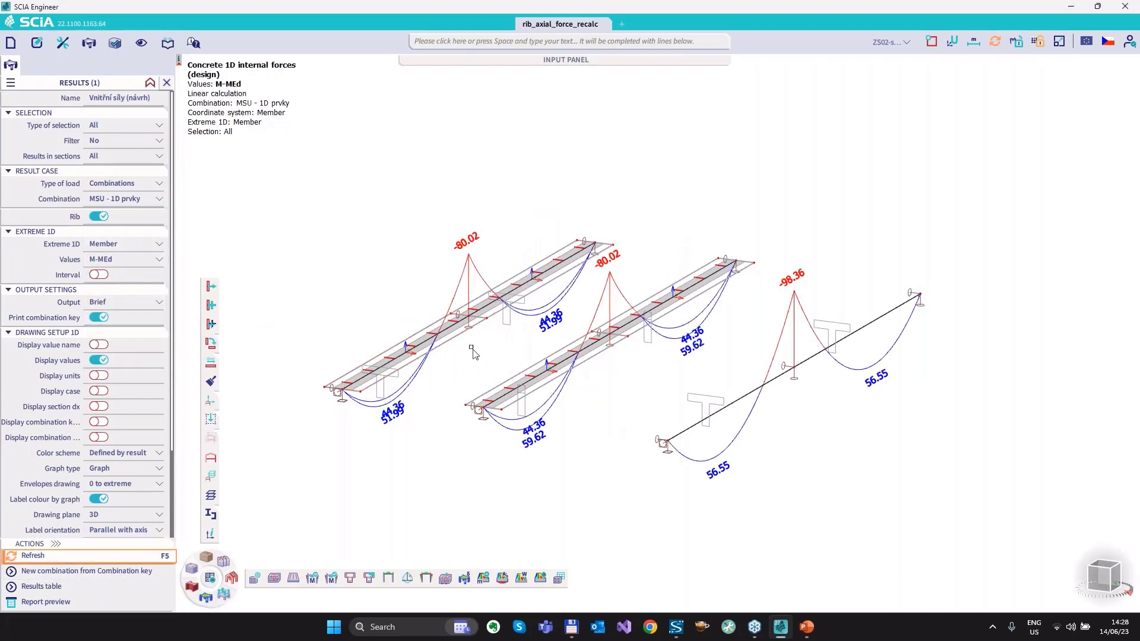
{"action": "key", "text": "ctrl+2"}
{"action": "mouse_move", "coordinate": [369, 409]}
{"action": "left_mouse_down"}
{"action": "mouse_move", "coordinate": [372, 440]}
{"action": "mouse_move", "coordinate": [418, 403]}
{"action": "left_mouse_up"}
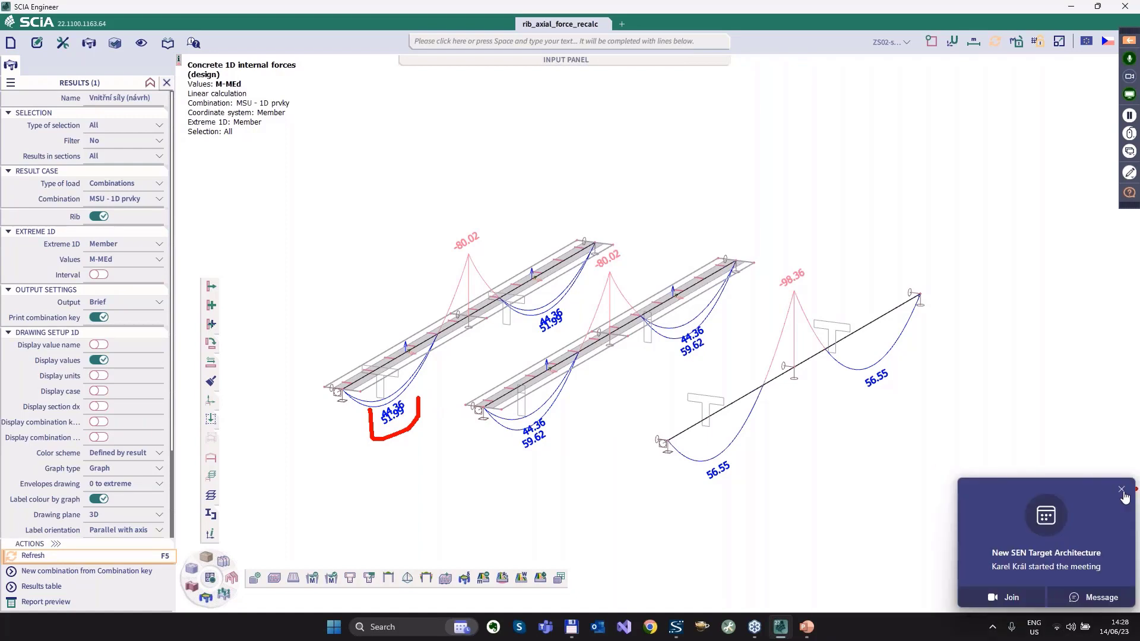
{"action": "key", "text": "Escape"}
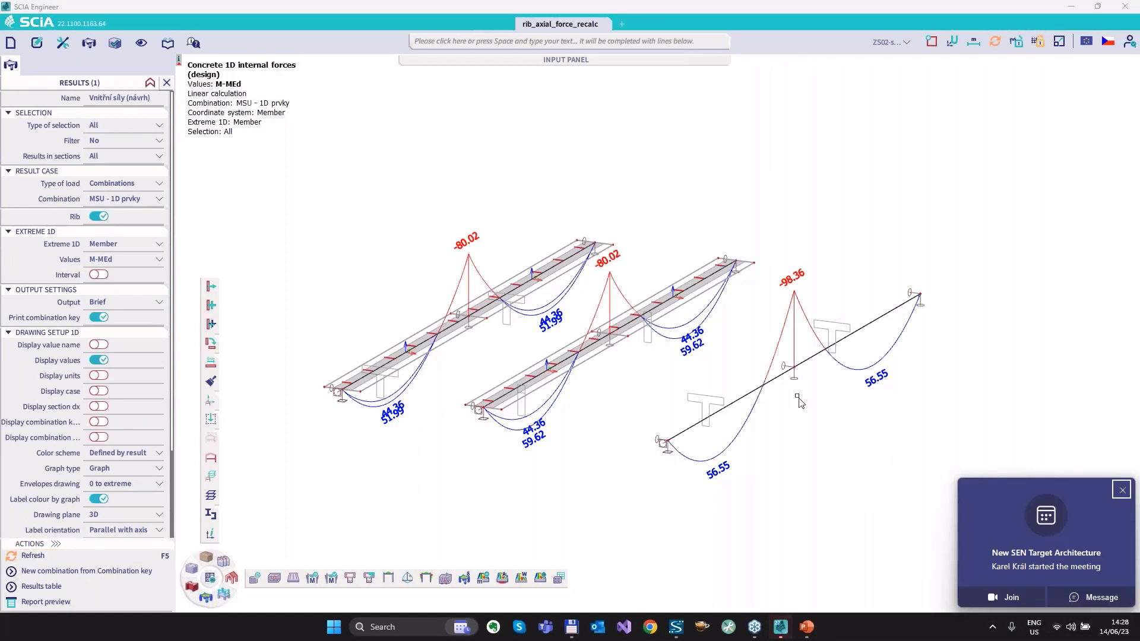
{"action": "left_click", "coordinate": [1121, 490]}
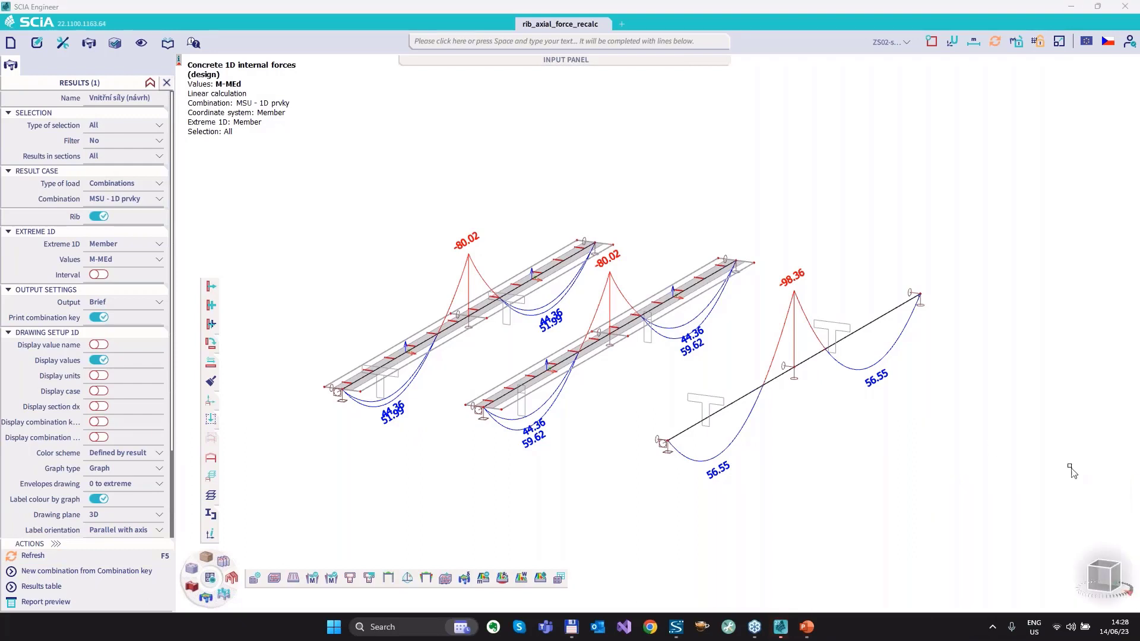
Highlight the stretch of the first rib over its middle support on the M-MEd diagram, and clear the mark.
{"action": "key", "text": "ctrl+2"}
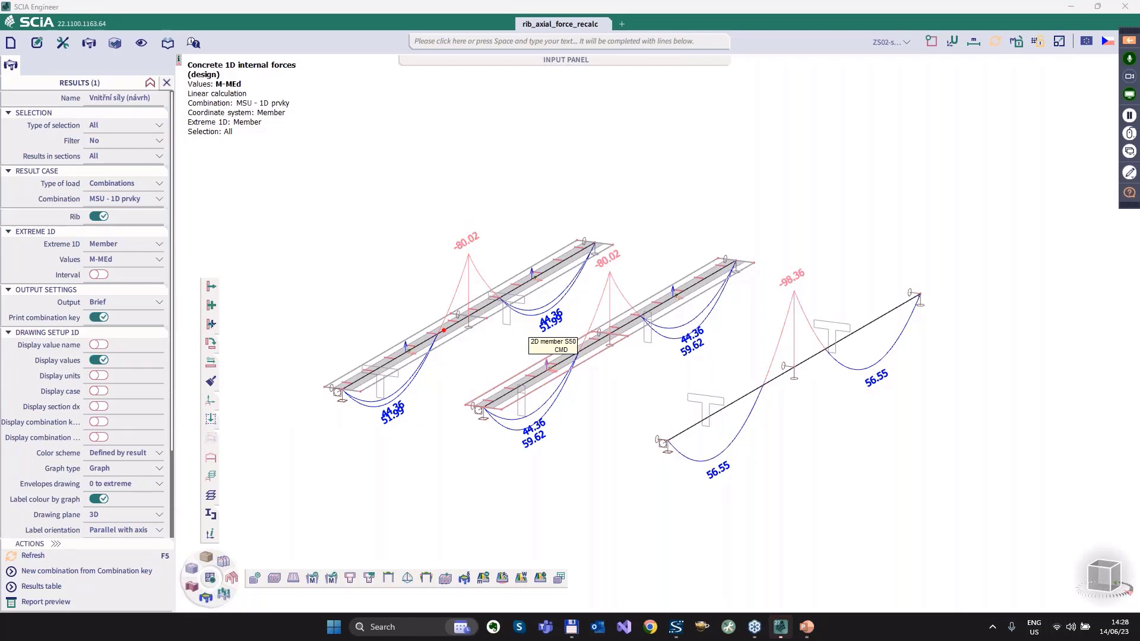
{"action": "left_click_drag", "start_coordinate": [443, 329], "coordinate": [497, 300]}
{"action": "key", "text": "Escape"}
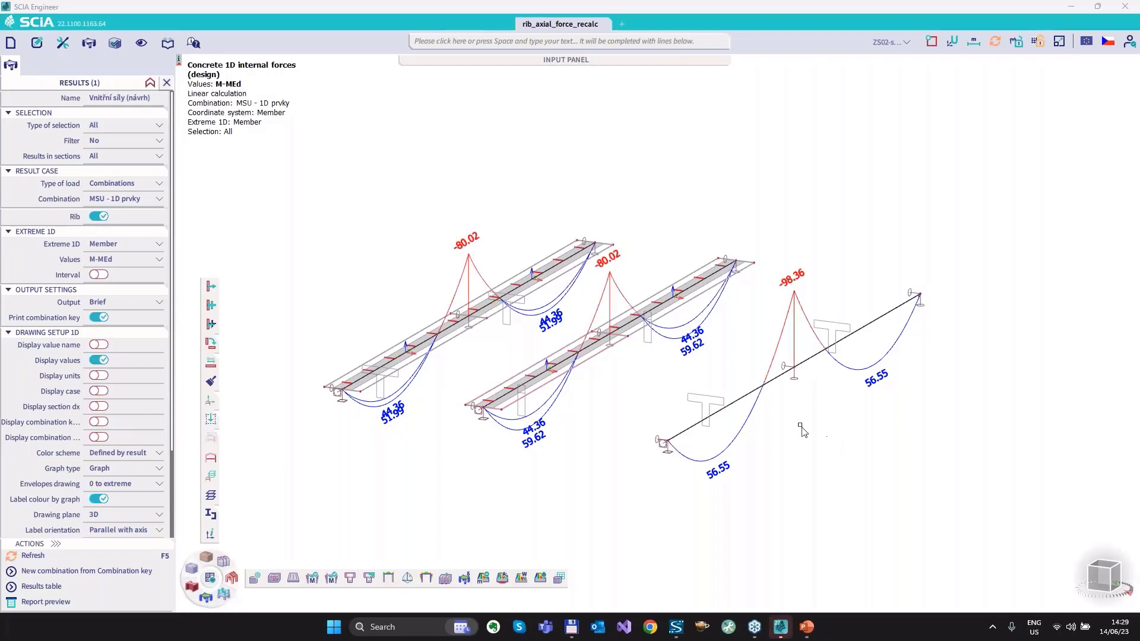
Circle the middle-support moments of the T-beam and the second rib for comparison, and clear the marks.
{"action": "key", "text": "ctrl+2"}
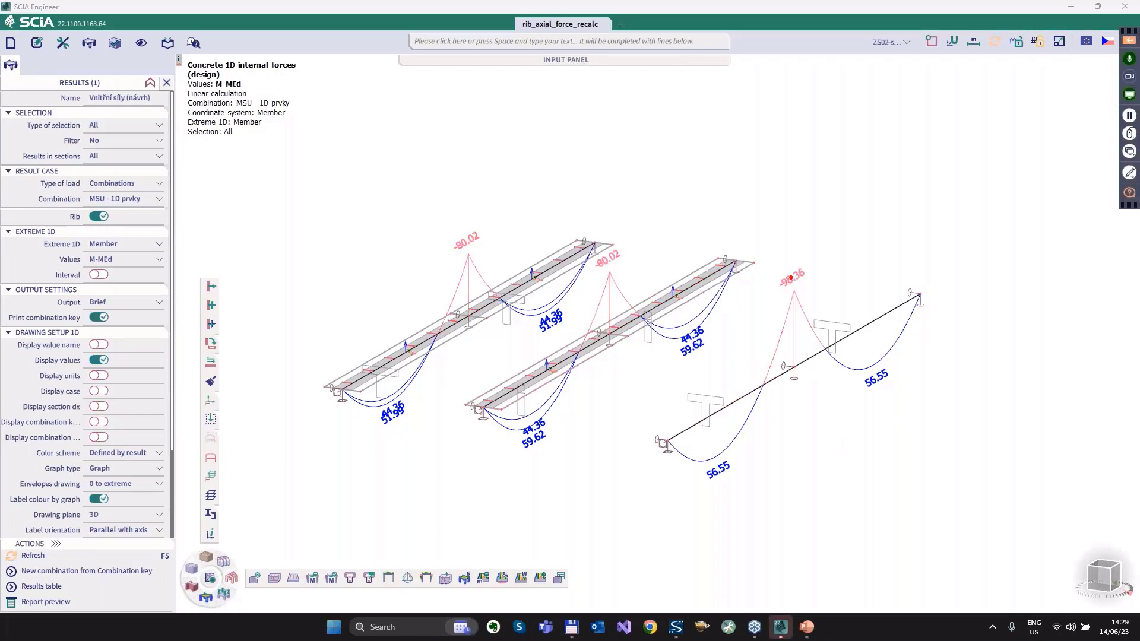
{"action": "mouse_move", "coordinate": [793, 269]}
{"action": "left_mouse_down"}
{"action": "mouse_move", "coordinate": [775, 295]}
{"action": "mouse_move", "coordinate": [814, 268]}
{"action": "left_mouse_up"}
{"action": "mouse_move", "coordinate": [611, 246]}
{"action": "left_mouse_down"}
{"action": "mouse_move", "coordinate": [582, 259]}
{"action": "mouse_move", "coordinate": [632, 248]}
{"action": "left_mouse_up"}
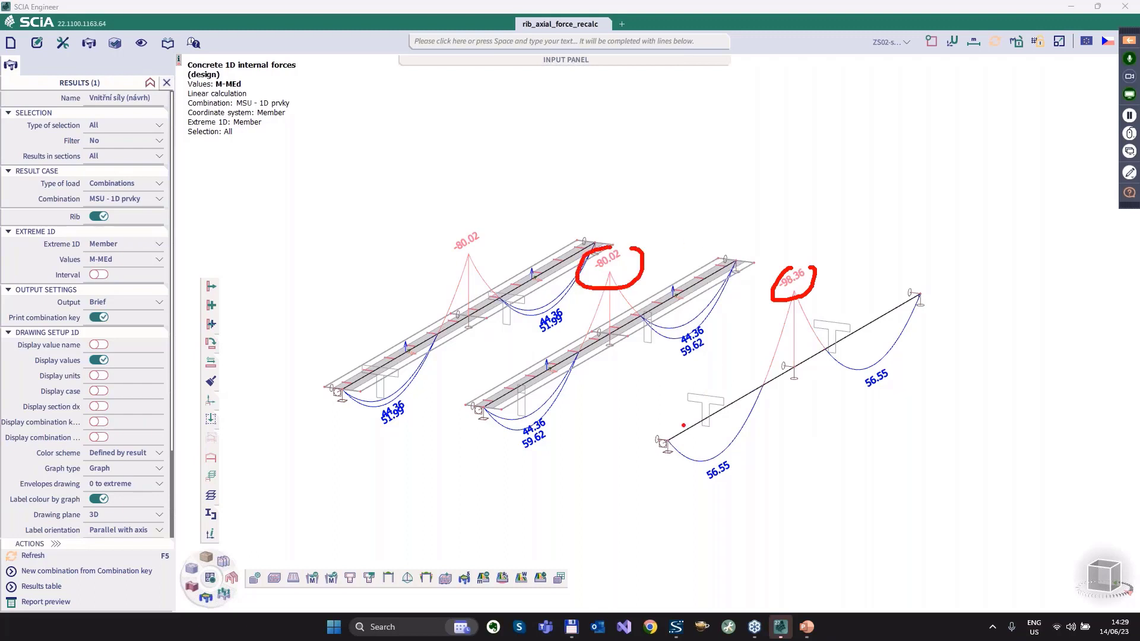
{"action": "key", "text": "Escape"}
Isolate the inverted T-beam and its two neighbouring ribbed slabs from the full model, and refresh their M-MEd diagrams.
{"action": "middle_click_drag", "start_coordinate": [531, 453], "coordinate": [528, 452]}
{"action": "left_click", "coordinate": [209, 460]}
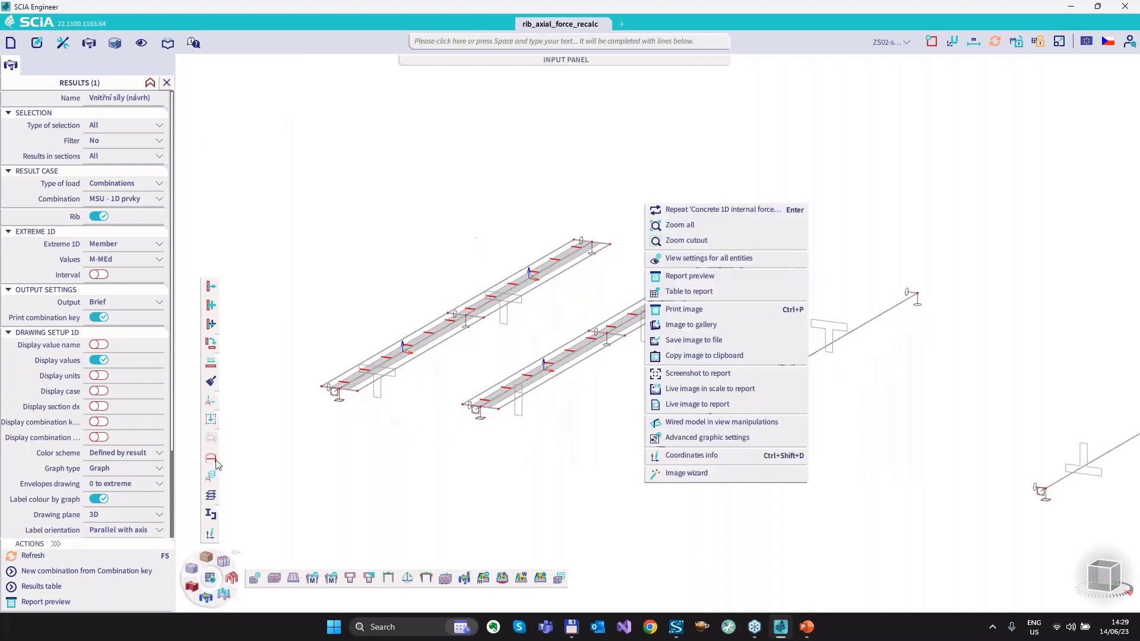
{"action": "left_click", "coordinate": [427, 478]}
{"action": "middle_click_drag", "start_coordinate": [868, 479], "coordinate": [325, 353]}
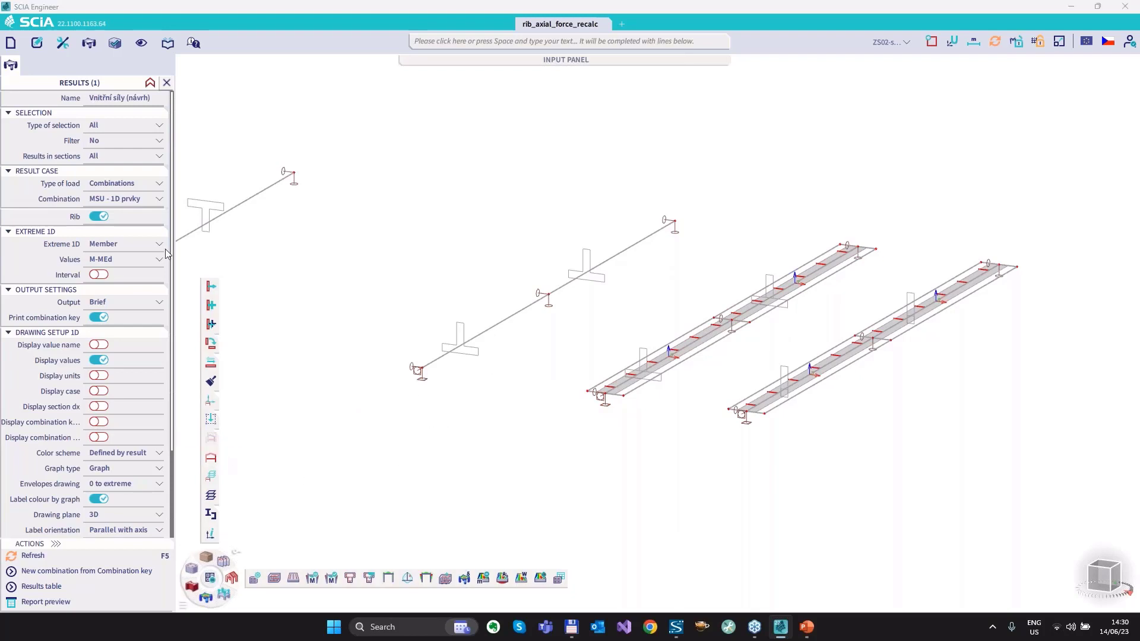
{"action": "left_click_drag", "start_coordinate": [880, 423], "coordinate": [415, 203]}
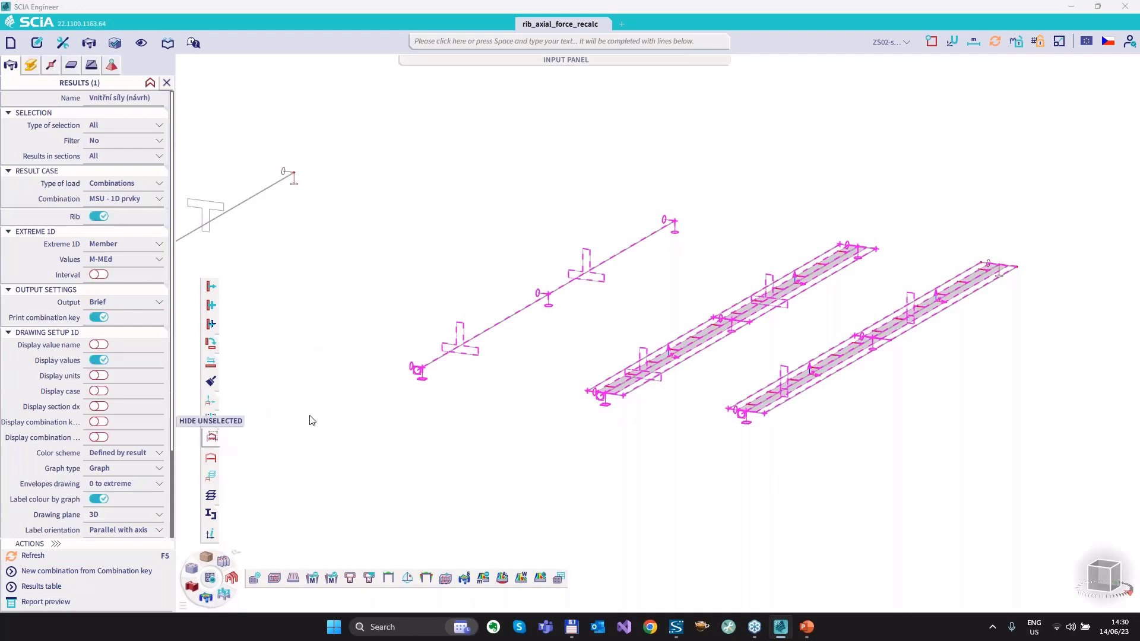
{"action": "key", "text": "Escape"}
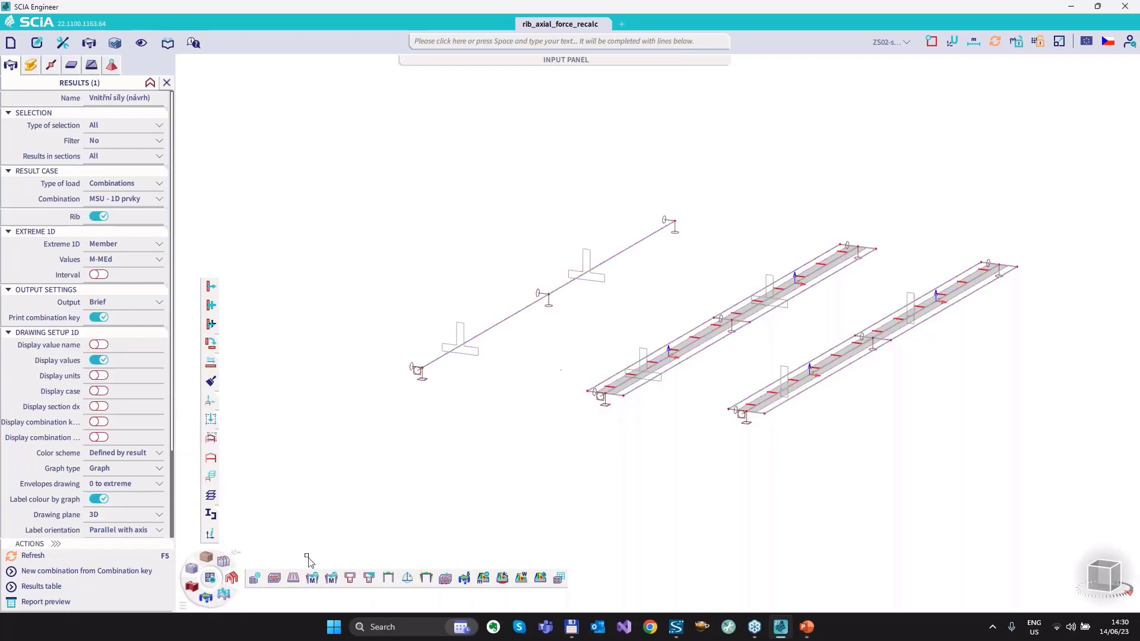
{"action": "left_click", "coordinate": [41, 558]}
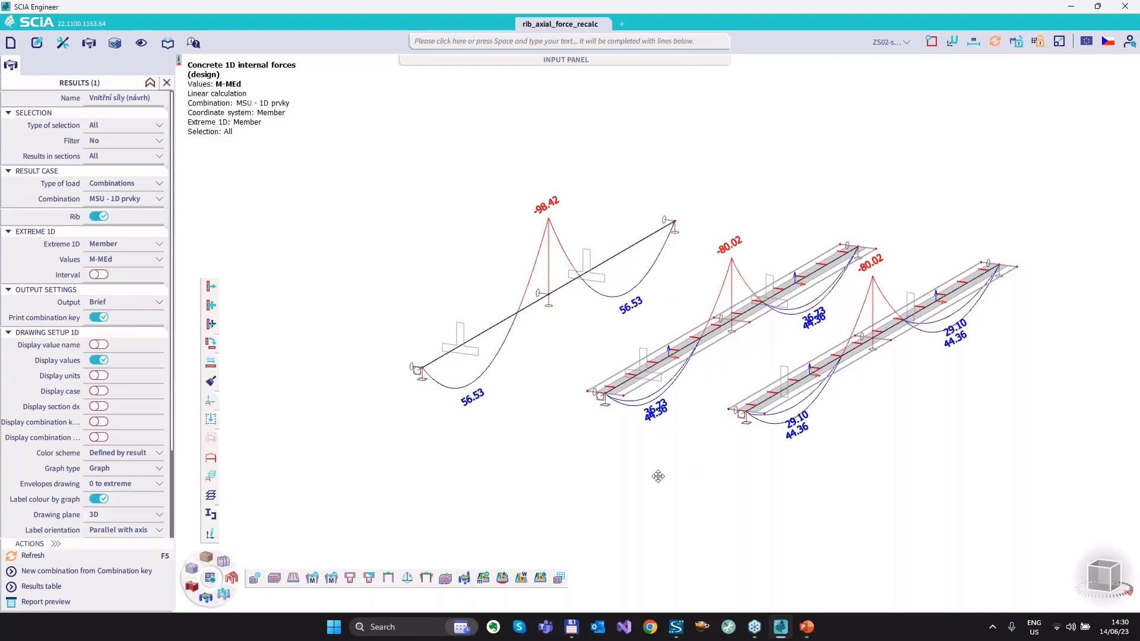
{"action": "middle_click_drag", "start_coordinate": [657, 476], "coordinate": [612, 480]}
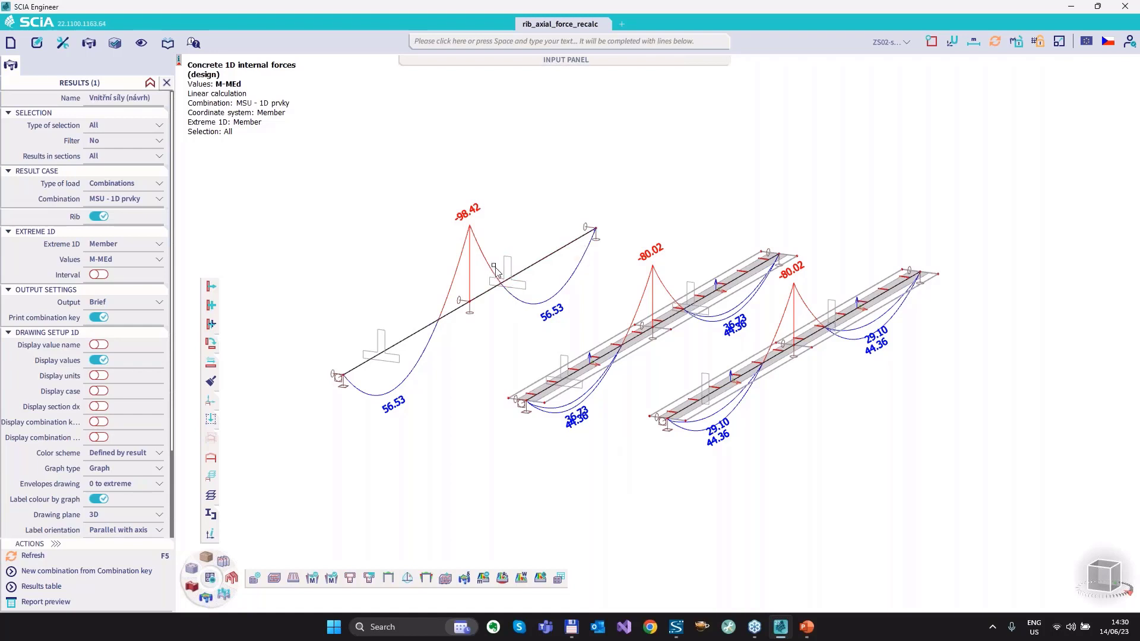
Display the design axial force N, highlight the first inverted rib's stretch over the middle support and circle its span axial force.
{"action": "left_click", "coordinate": [110, 260]}
{"action": "left_click", "coordinate": [33, 557]}
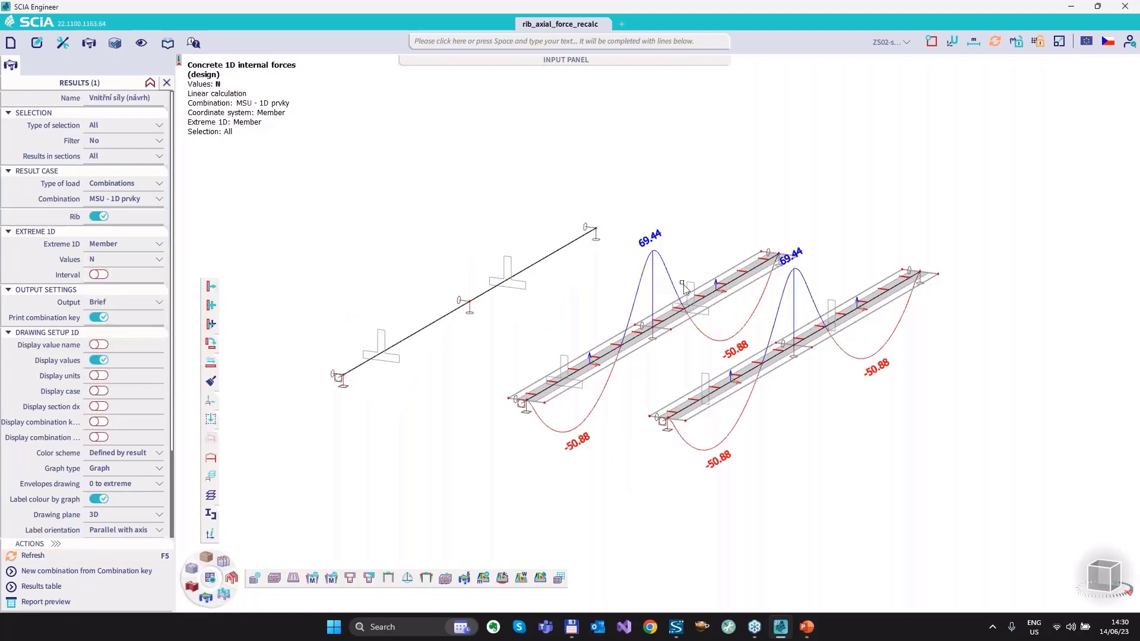
{"action": "left_click_drag", "start_coordinate": [637, 340], "coordinate": [687, 310]}
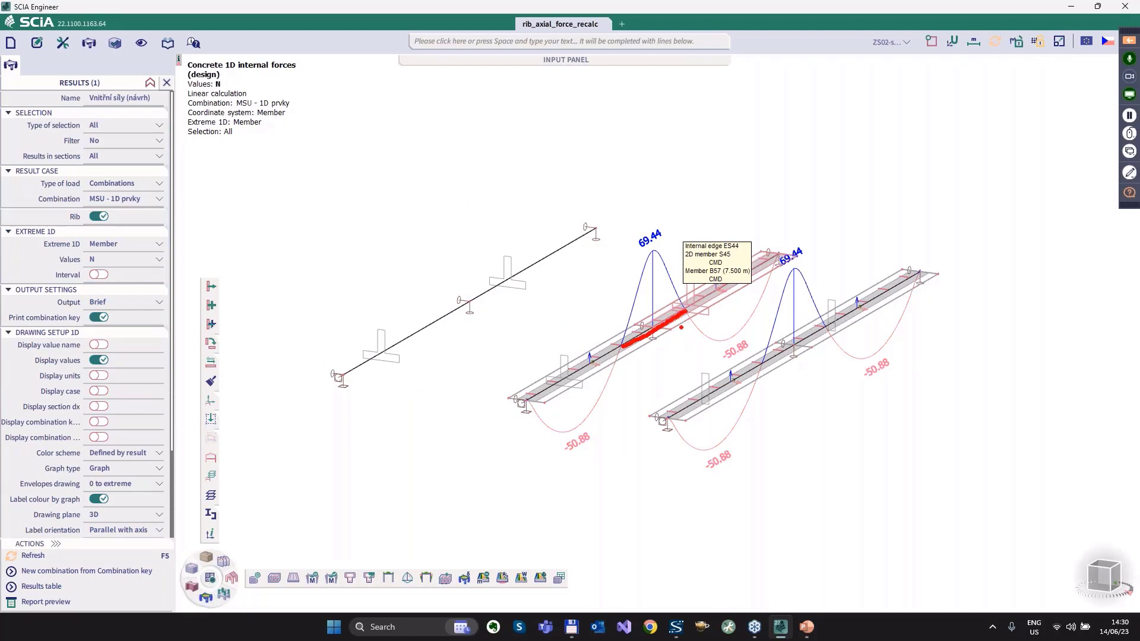
{"action": "mouse_move", "coordinate": [585, 430]}
{"action": "left_mouse_down"}
{"action": "mouse_move", "coordinate": [549, 455]}
{"action": "mouse_move", "coordinate": [587, 431]}
{"action": "left_mouse_up"}
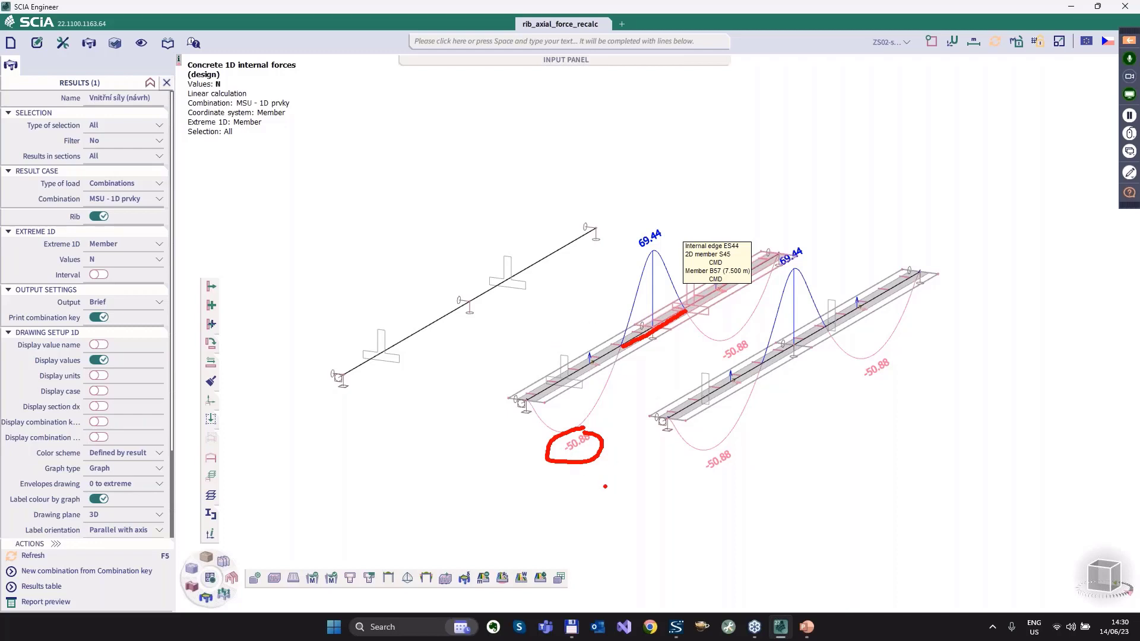
Clear the marks and display the M-MEd design moments on the isolated T-beam and two ribbed slabs.
{"action": "key", "text": "Escape"}
{"action": "left_click", "coordinate": [98, 259]}
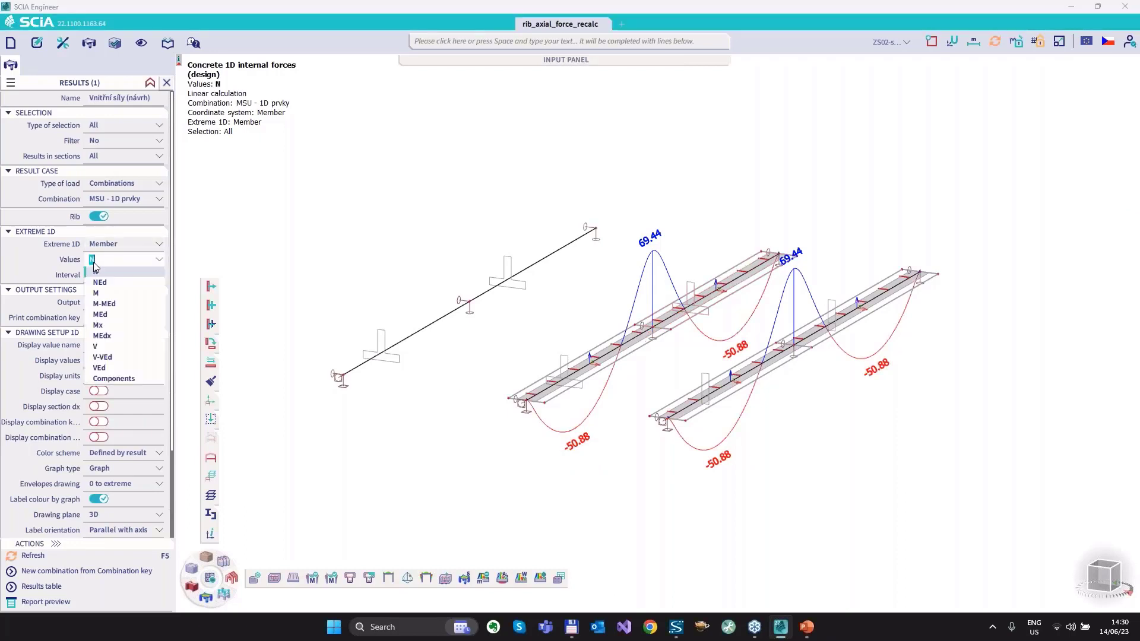
{"action": "left_click", "coordinate": [116, 304]}
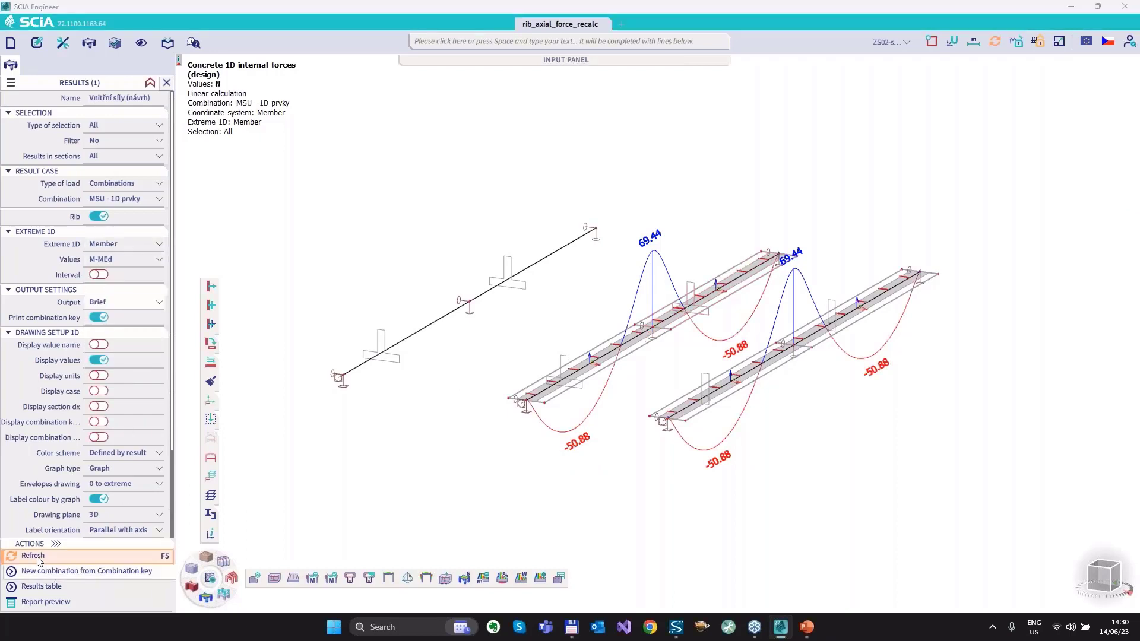
{"action": "key", "text": "F5"}
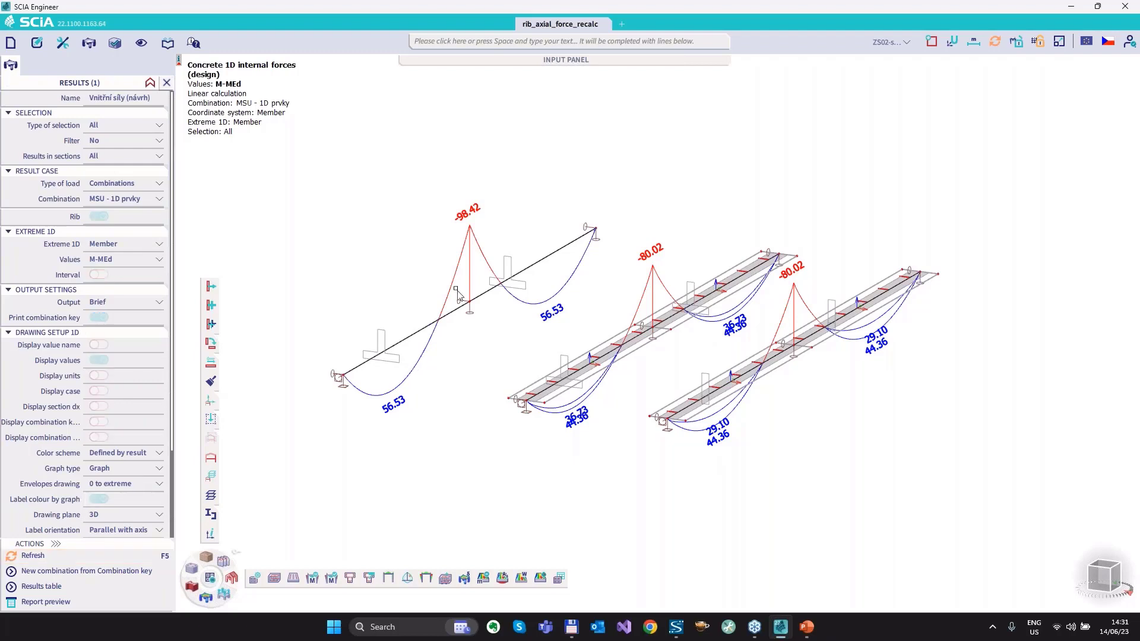
Circle the middle-support moments of the inverted T-beam and the first inverted rib for comparison, and clear the marks.
{"action": "mouse_move", "coordinate": [448, 221]}
{"action": "left_mouse_down"}
{"action": "mouse_move", "coordinate": [458, 198]}
{"action": "mouse_move", "coordinate": [498, 209]}
{"action": "mouse_move", "coordinate": [478, 198]}
{"action": "left_mouse_up"}
{"action": "mouse_move", "coordinate": [647, 240]}
{"action": "left_mouse_down"}
{"action": "mouse_move", "coordinate": [634, 244]}
{"action": "mouse_move", "coordinate": [668, 244]}
{"action": "left_mouse_up"}
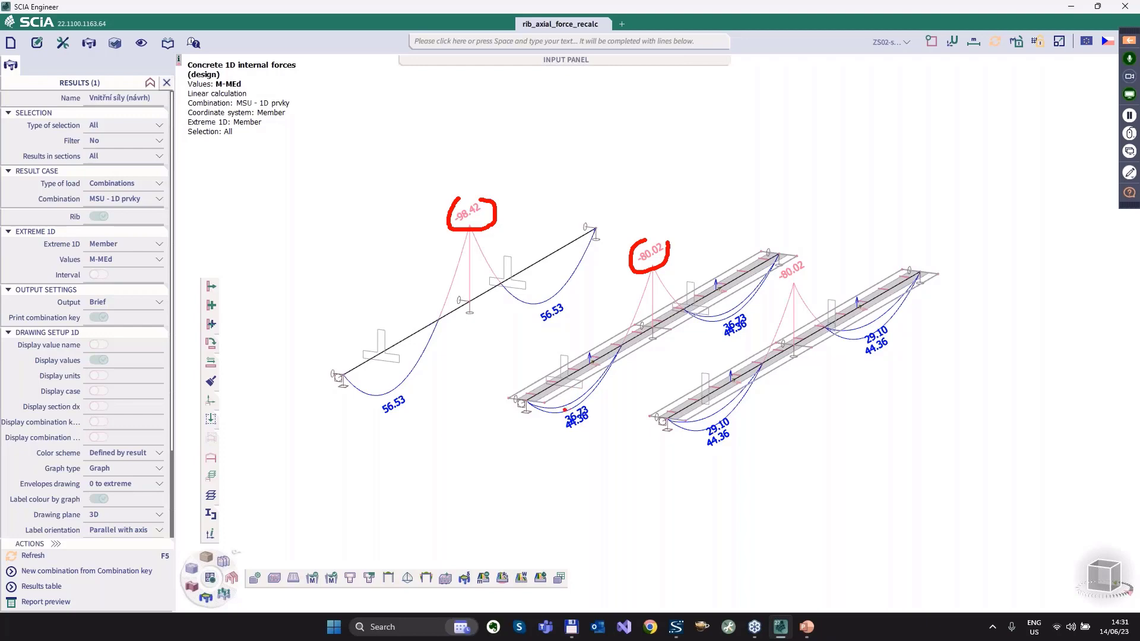
{"action": "key", "text": "Escape"}
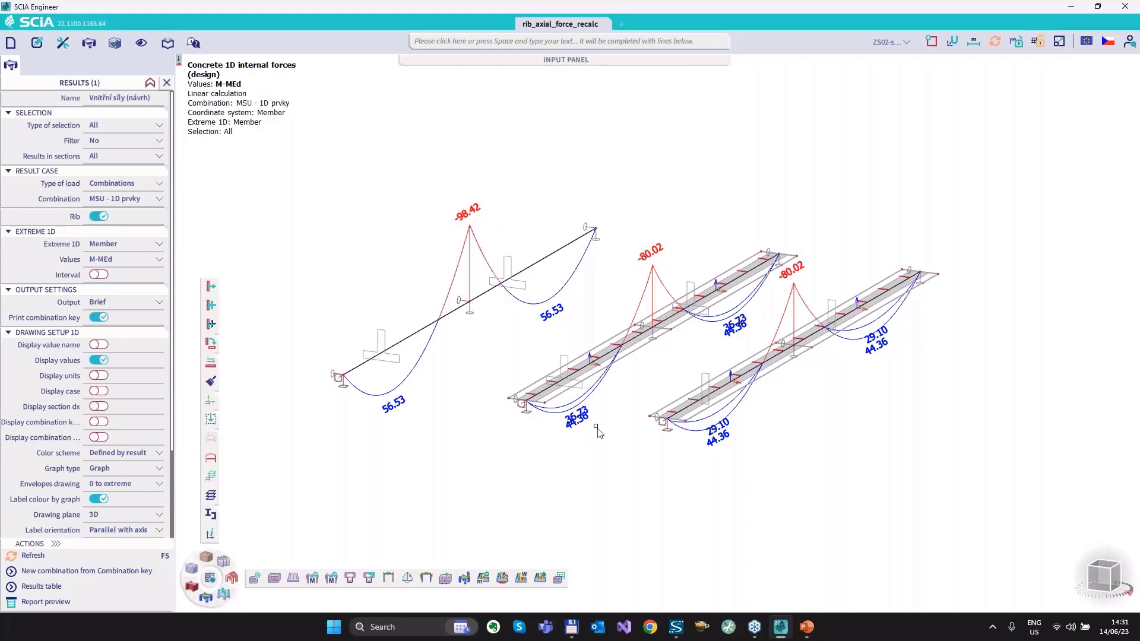
Mark the first span moment of the inverted T-beam on the M-MEd diagram, and clear the mark.
{"action": "scroll", "coordinate": [594, 431], "scroll_direction": "up", "scroll_amount": 2}
{"action": "scroll", "coordinate": [587, 428], "scroll_direction": "down", "scroll_amount": 2}
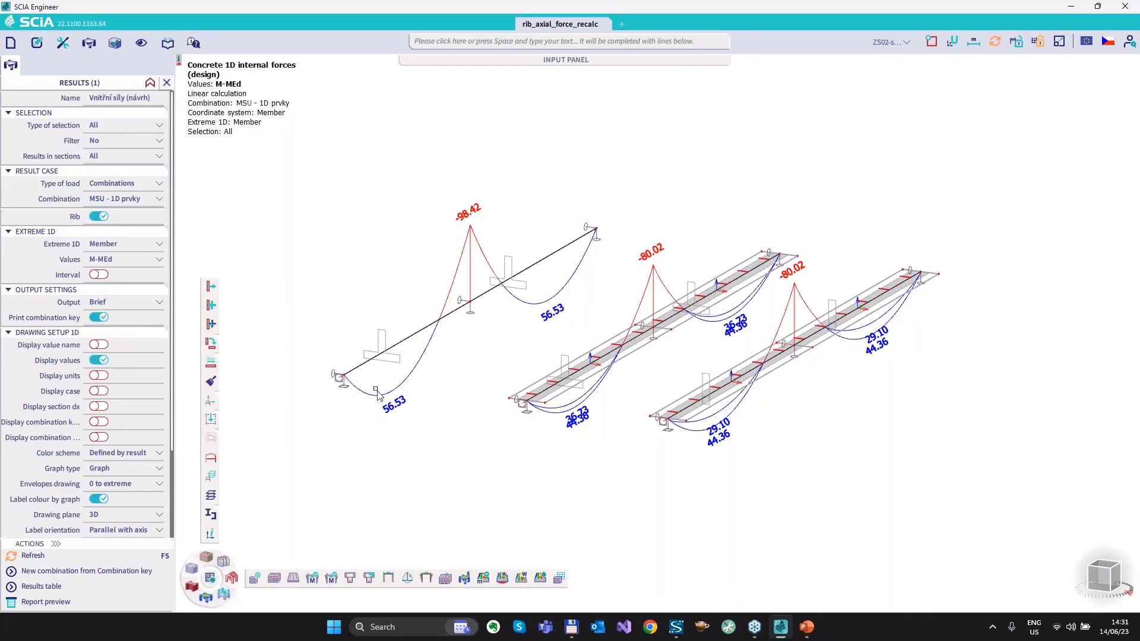
{"action": "key", "text": "ctrl+2"}
{"action": "mouse_move", "coordinate": [375, 384]}
{"action": "left_mouse_down"}
{"action": "mouse_move", "coordinate": [374, 428]}
{"action": "mouse_move", "coordinate": [426, 406]}
{"action": "left_mouse_up"}
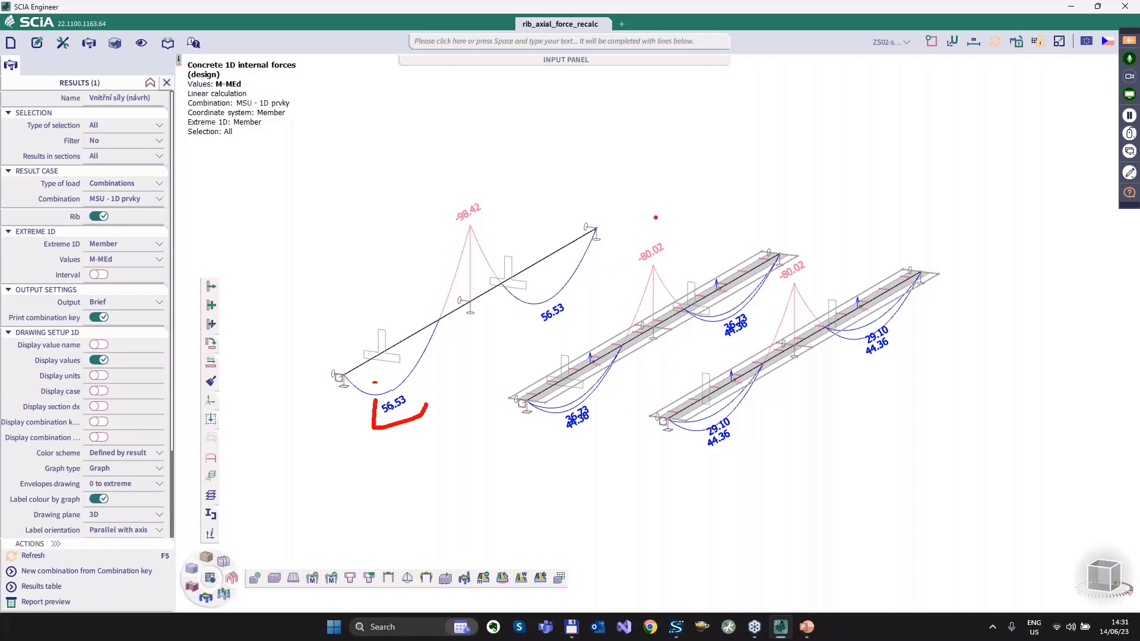
{"action": "key", "text": "Escape"}
Bring back the full model with all six members and run the linear analysis.
{"action": "scroll", "coordinate": [929, 368], "scroll_direction": "down", "scroll_amount": 3}
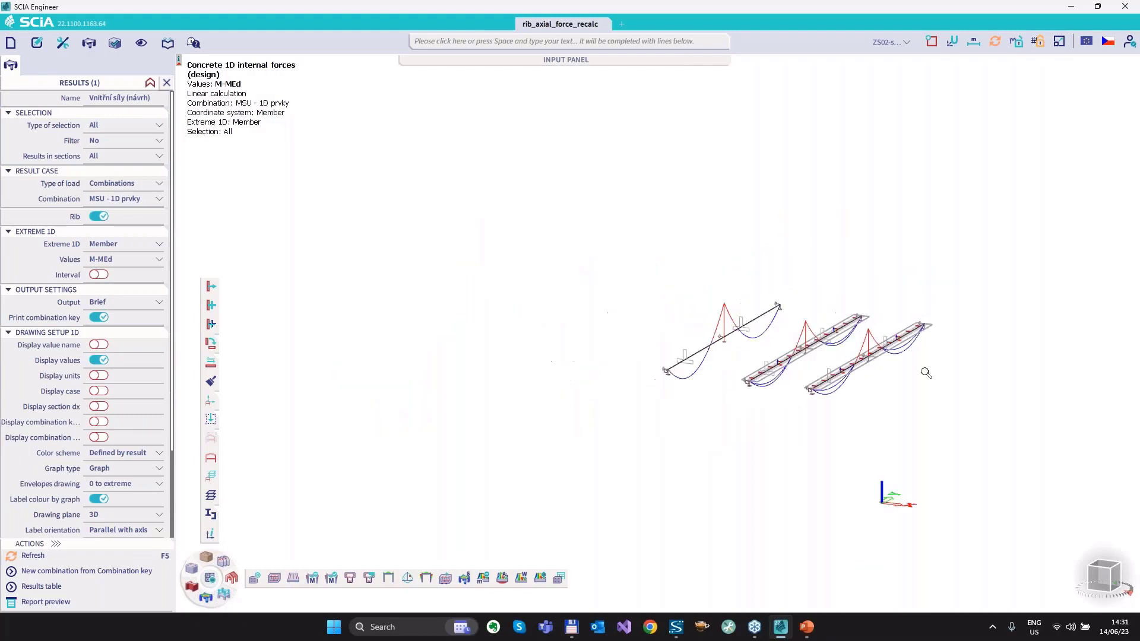
{"action": "left_click", "coordinate": [208, 459]}
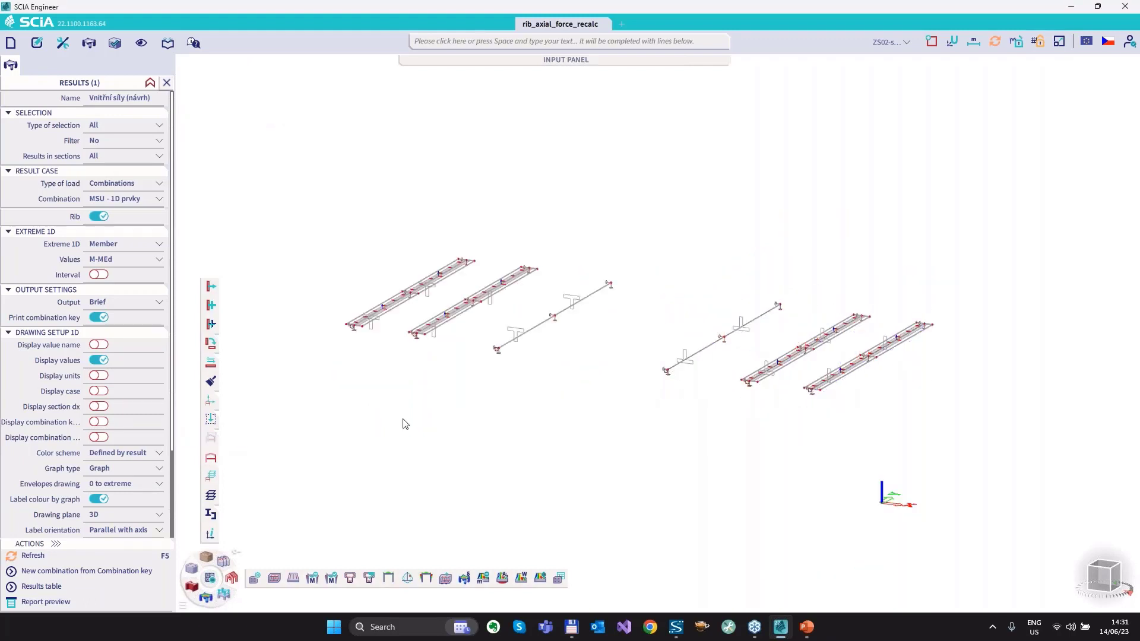
{"action": "left_click", "coordinate": [210, 578]}
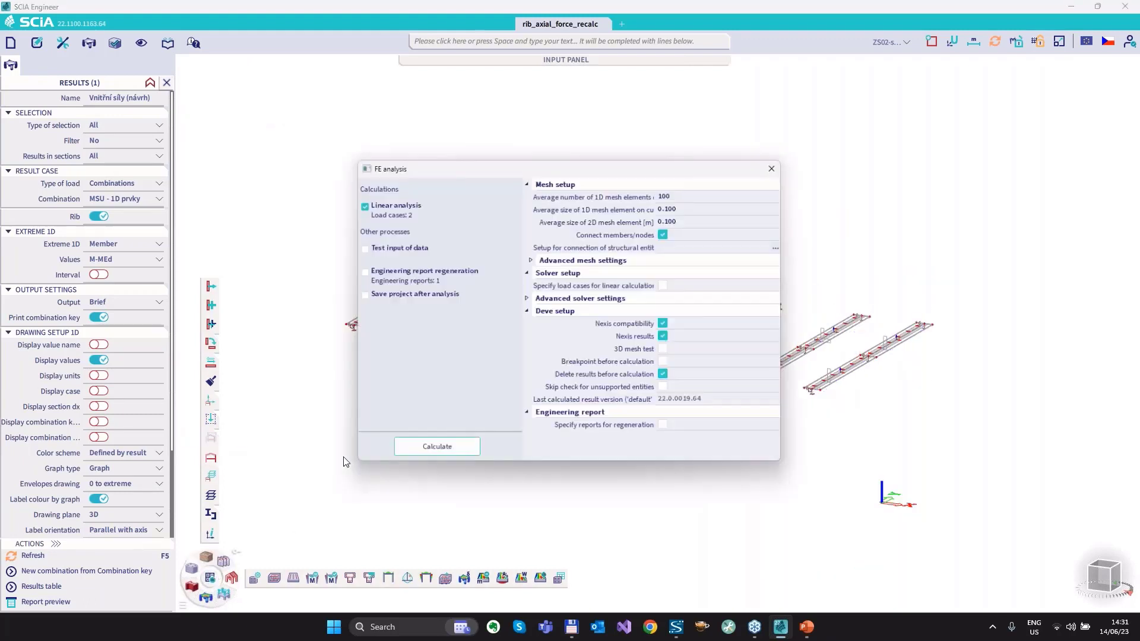
{"action": "left_click", "coordinate": [443, 454]}
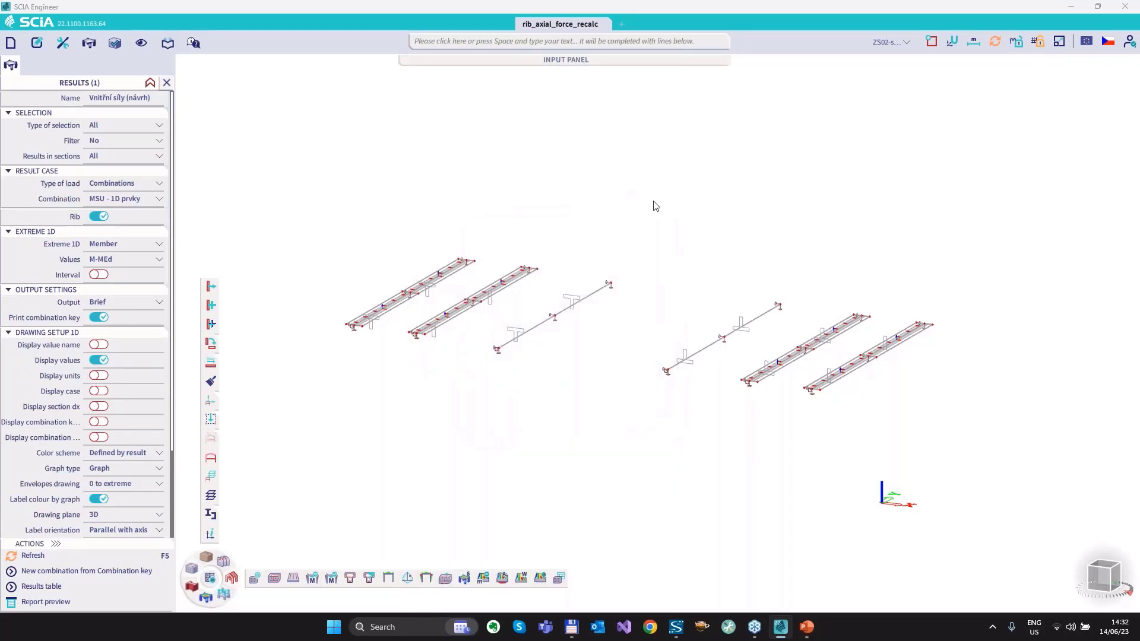
{"action": "left_click", "coordinate": [663, 384]}
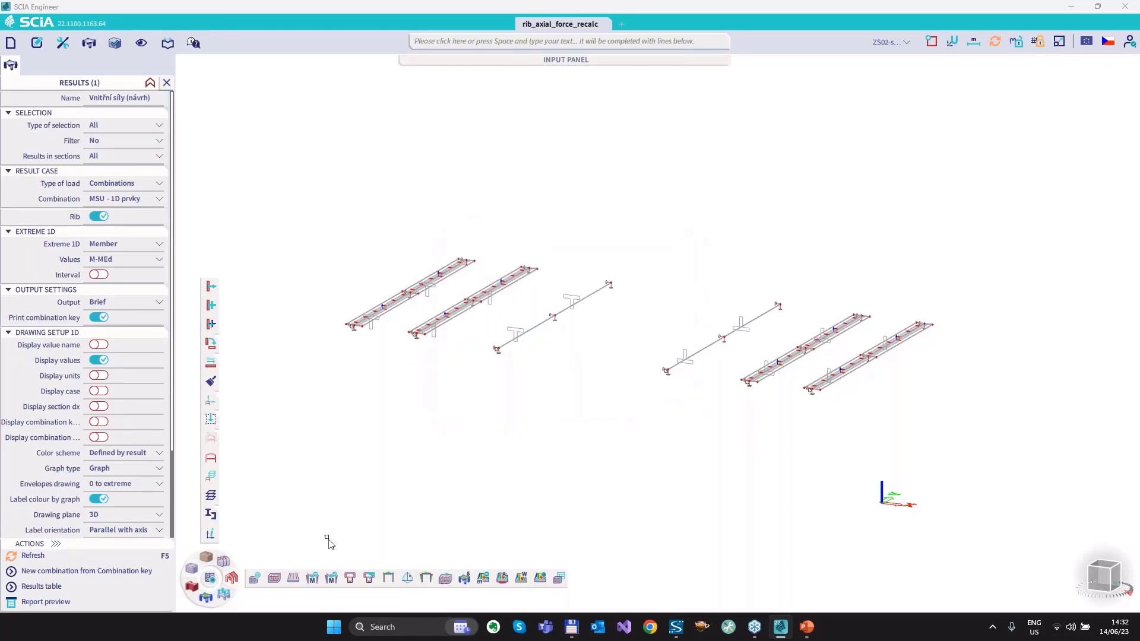
Refresh the M-MEd design moment diagrams for all members of the recalculated model.
{"action": "left_click", "coordinate": [319, 579]}
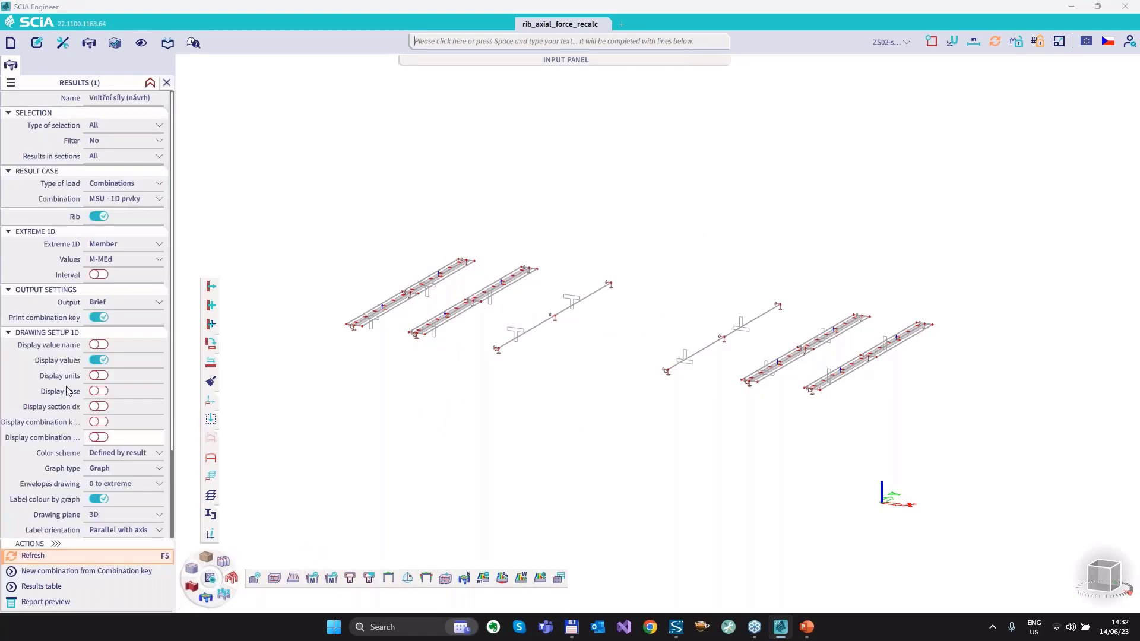
{"action": "left_click", "coordinate": [34, 557]}
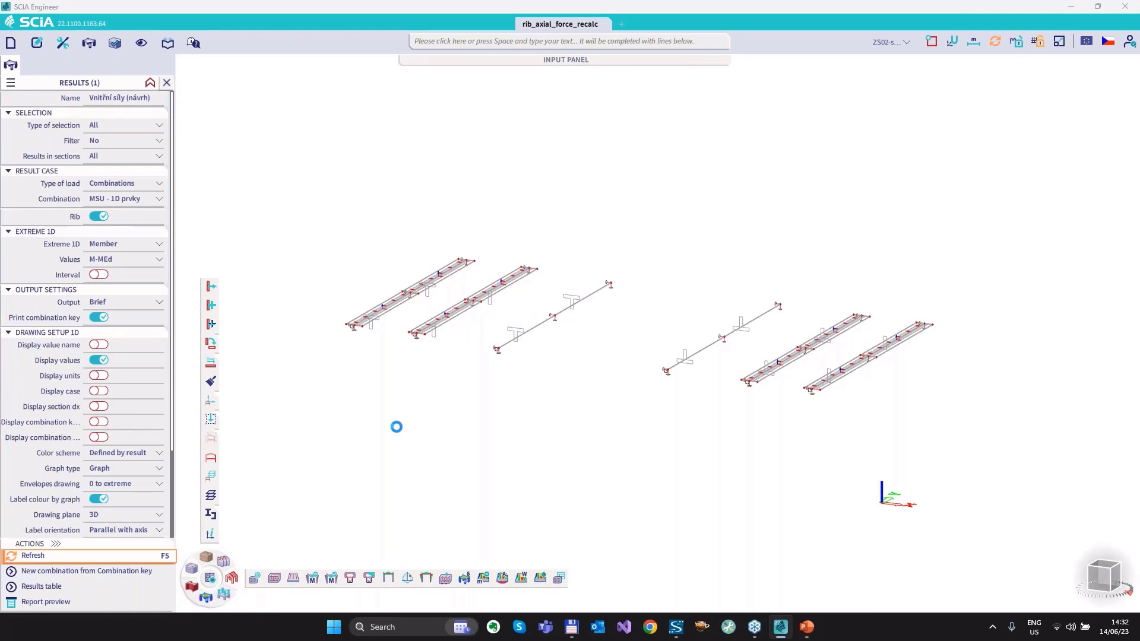
{"action": "key", "text": "F5"}
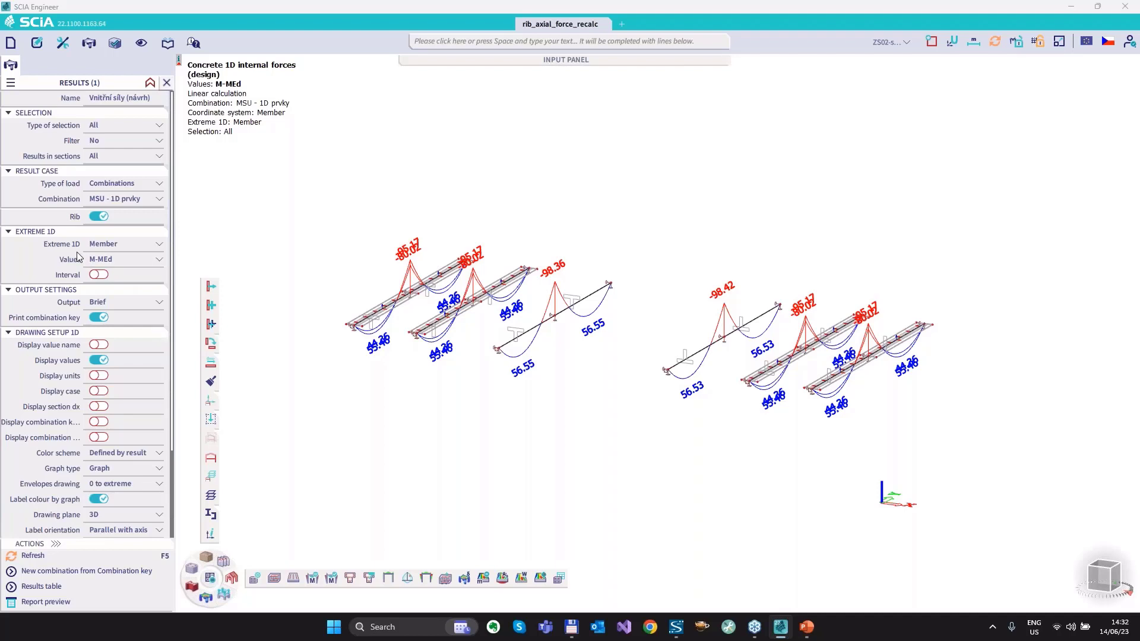
Display only the recalculated design moments MEd on all ribs and T-beams.
{"action": "left_click", "coordinate": [104, 260]}
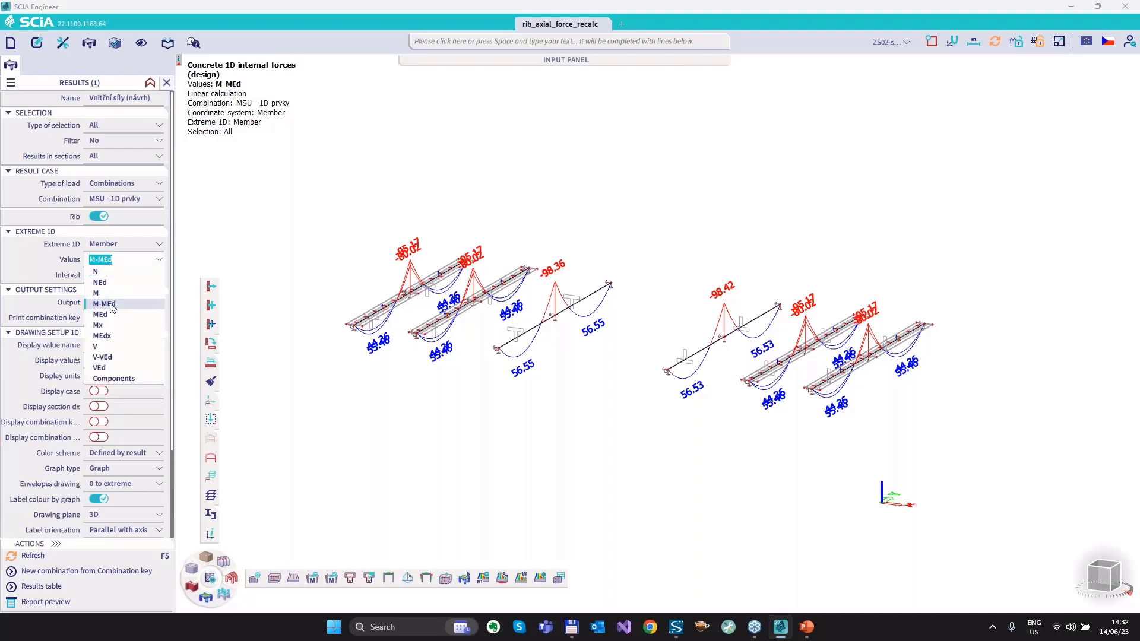
{"action": "left_click", "coordinate": [48, 557]}
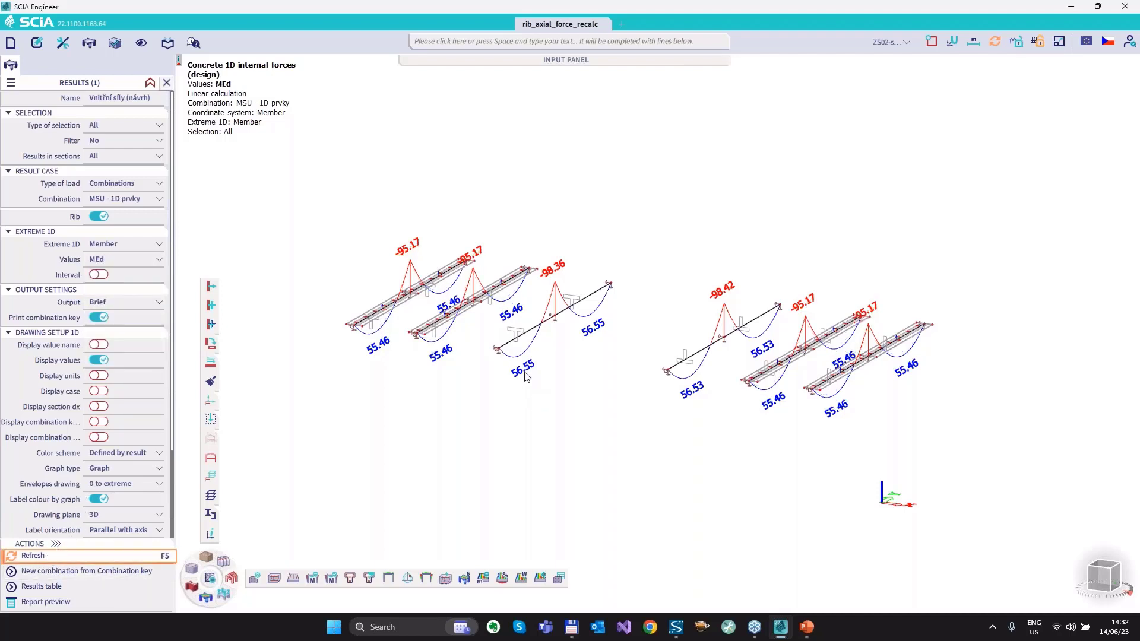
{"action": "scroll", "coordinate": [525, 376], "scroll_direction": "up", "scroll_amount": 2}
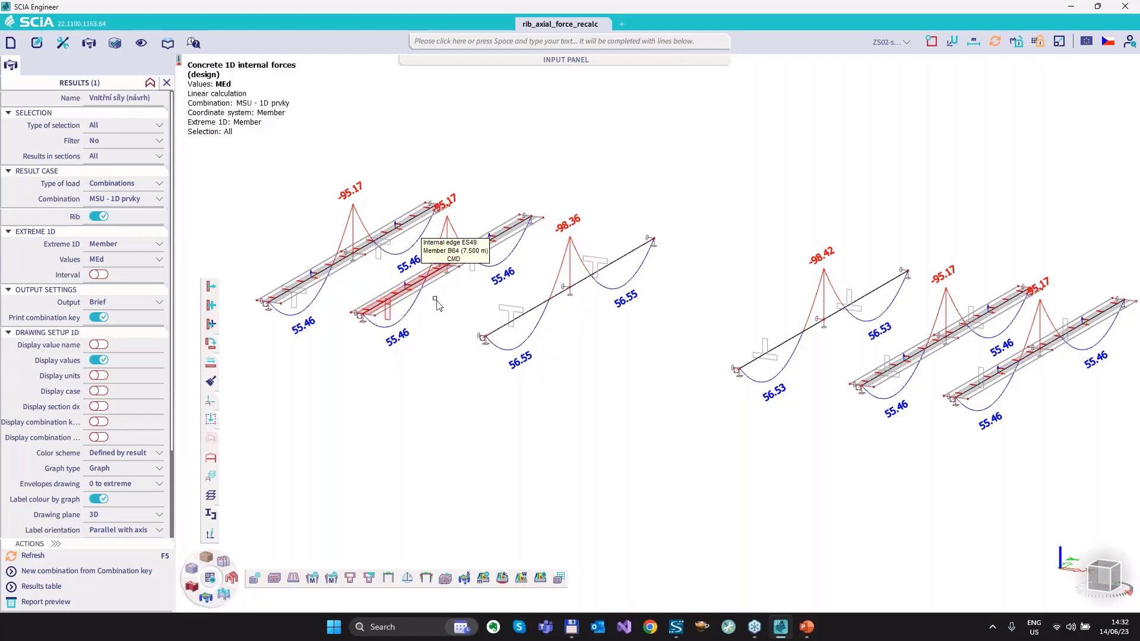
Compare the MEd moments across both groups, circle the first upright rib's middle-support moment, and clear the mark.
{"action": "middle_click_drag", "start_coordinate": [740, 467], "coordinate": [516, 468]}
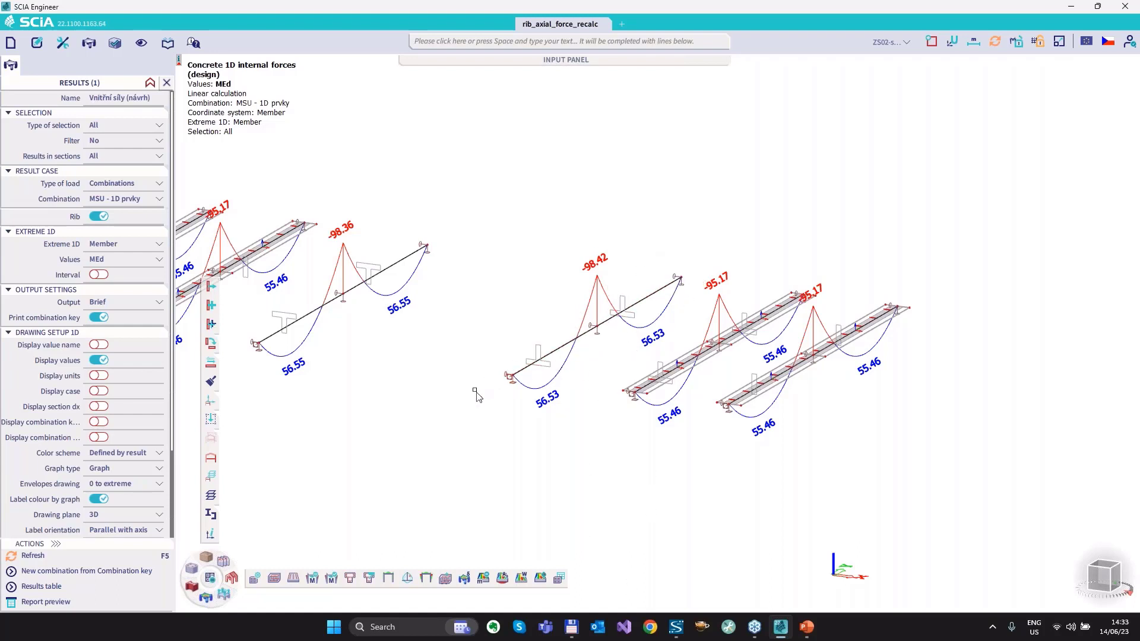
{"action": "middle_click_drag", "start_coordinate": [565, 448], "coordinate": [669, 491]}
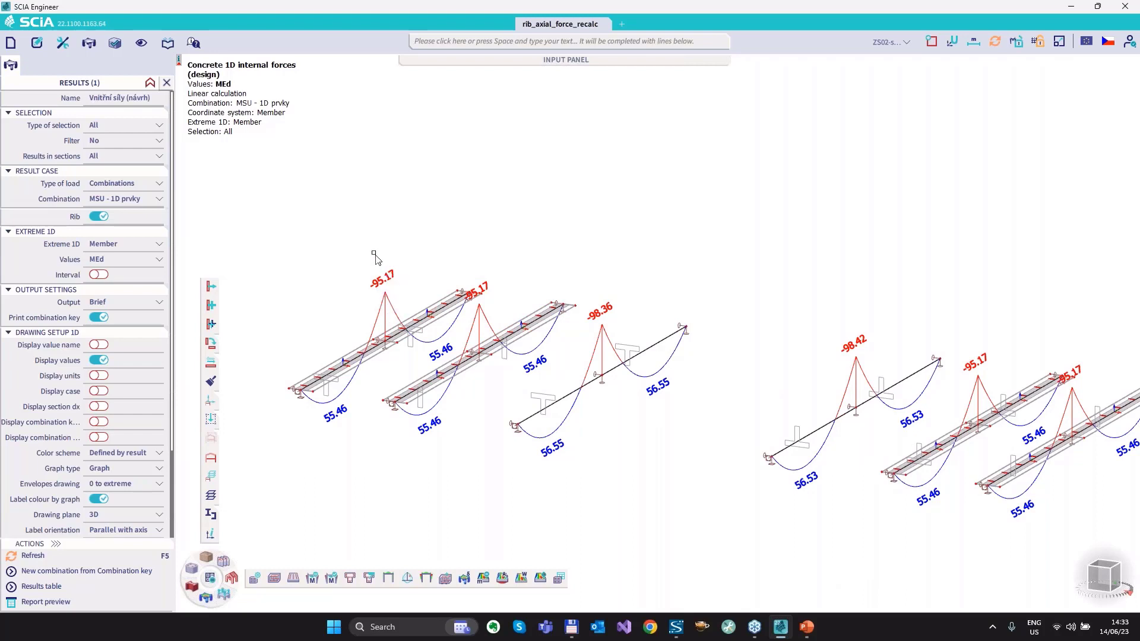
{"action": "mouse_move", "coordinate": [374, 253]}
{"action": "left_mouse_down"}
{"action": "mouse_move", "coordinate": [425, 272]}
{"action": "mouse_move", "coordinate": [401, 255]}
{"action": "left_mouse_up"}
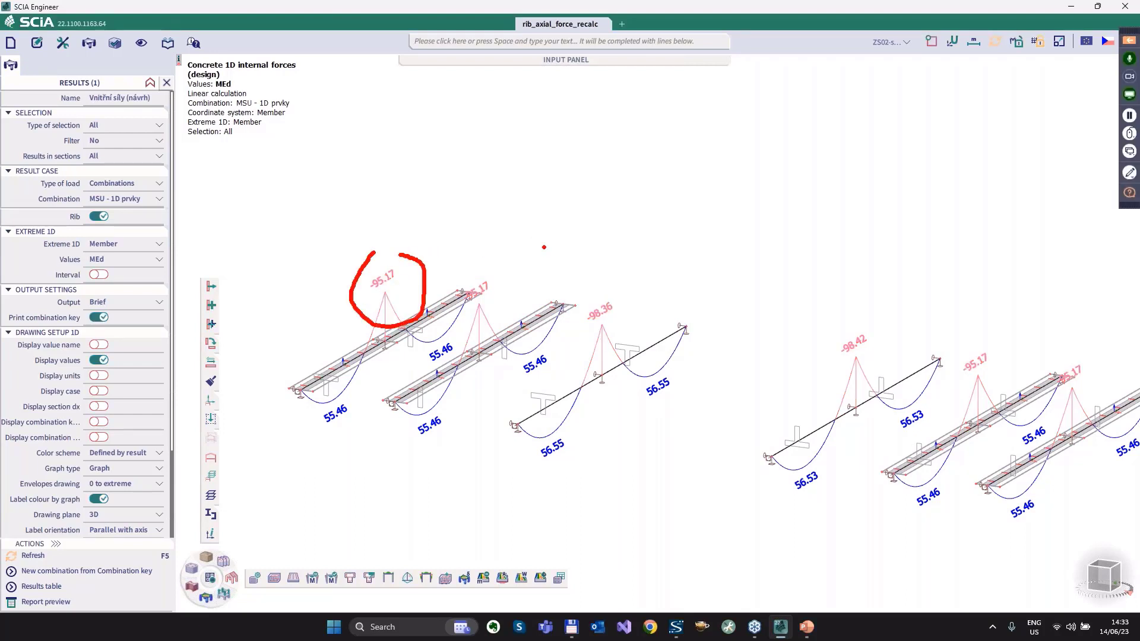
{"action": "key", "text": "Escape"}
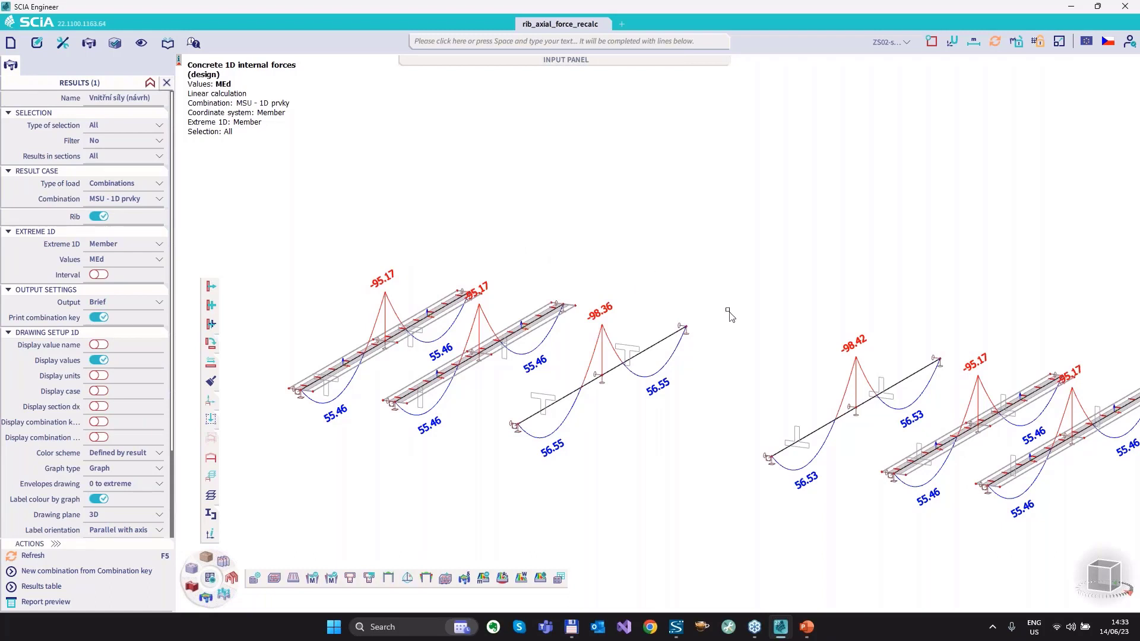
Switch the displayed results to M-MEd and refresh the diagrams on all members.
{"action": "middle_click_drag", "start_coordinate": [734, 292], "coordinate": [703, 265]}
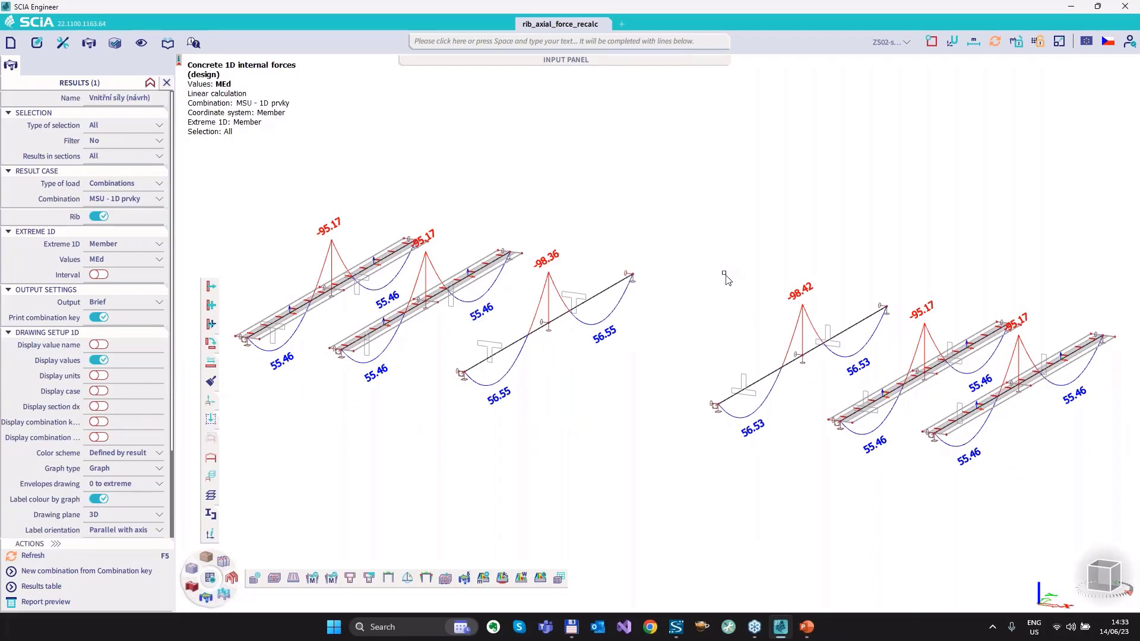
{"action": "left_click", "coordinate": [102, 260]}
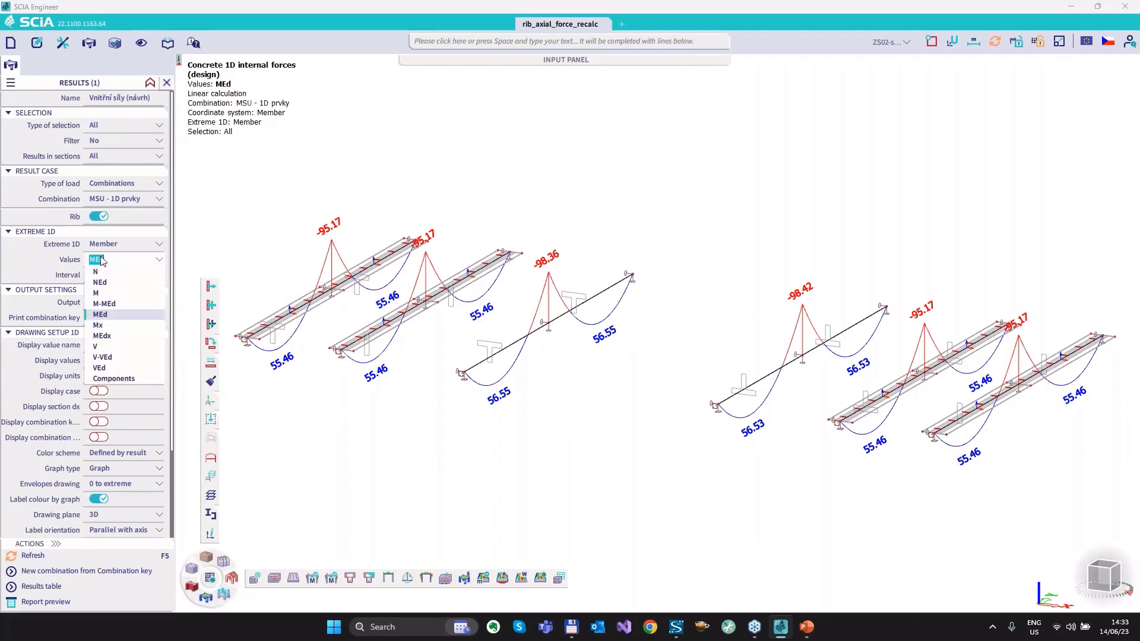
{"action": "left_click", "coordinate": [112, 304]}
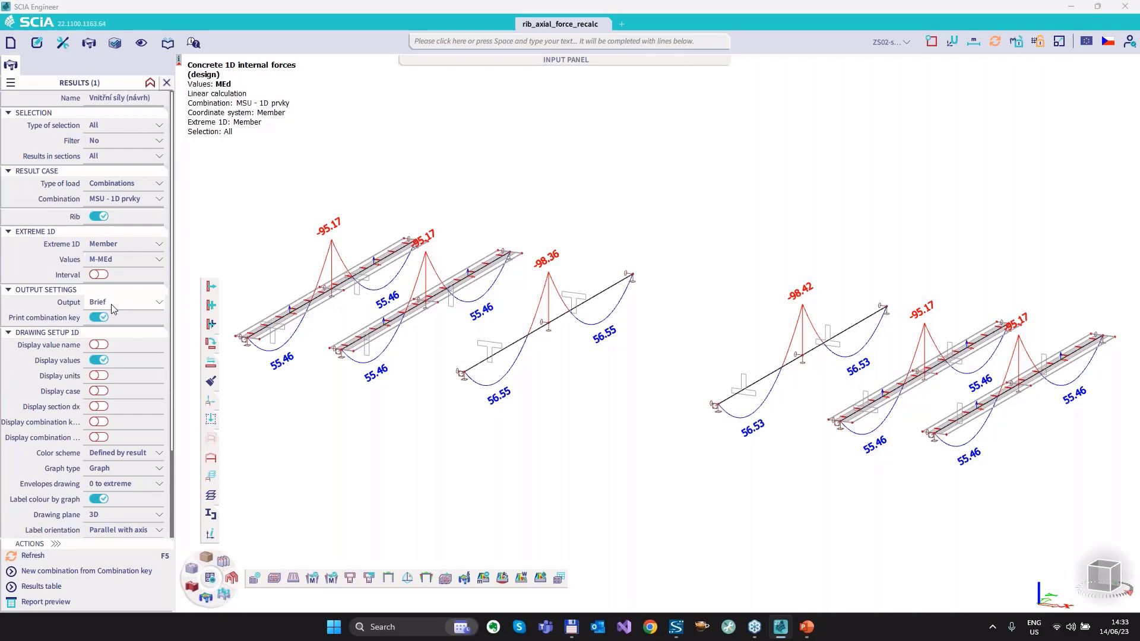
{"action": "left_click", "coordinate": [33, 557]}
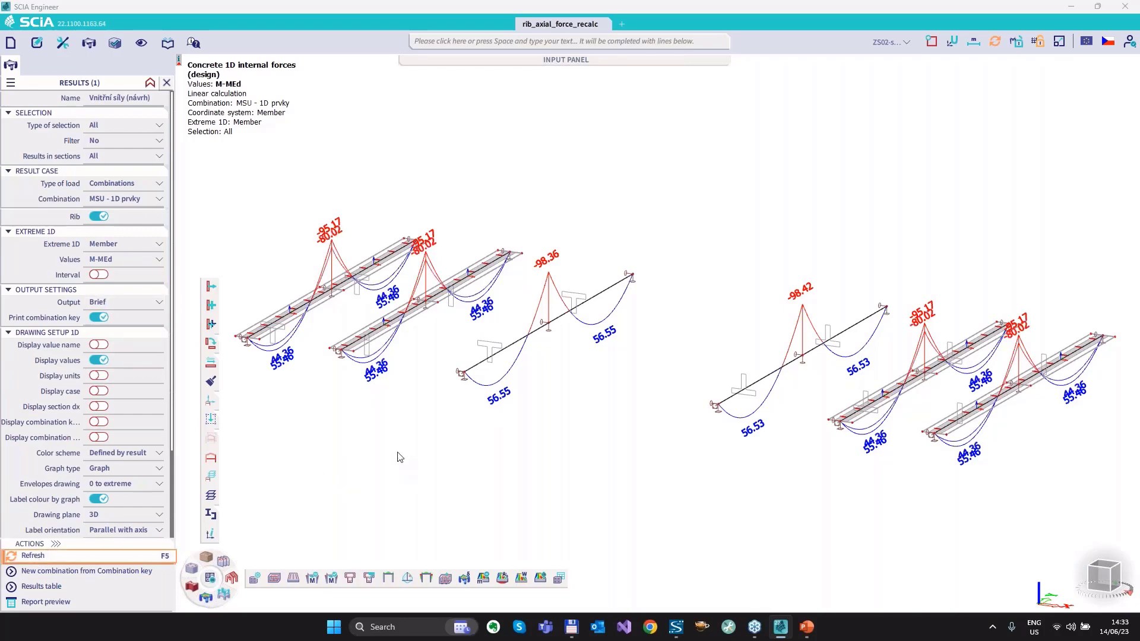
Circle the pair of M and MEd values over the first upright rib's middle support, and clear the mark.
{"action": "scroll", "coordinate": [314, 277], "scroll_direction": "up", "scroll_amount": 2}
{"action": "middle_click_drag", "start_coordinate": [407, 338], "coordinate": [540, 345]}
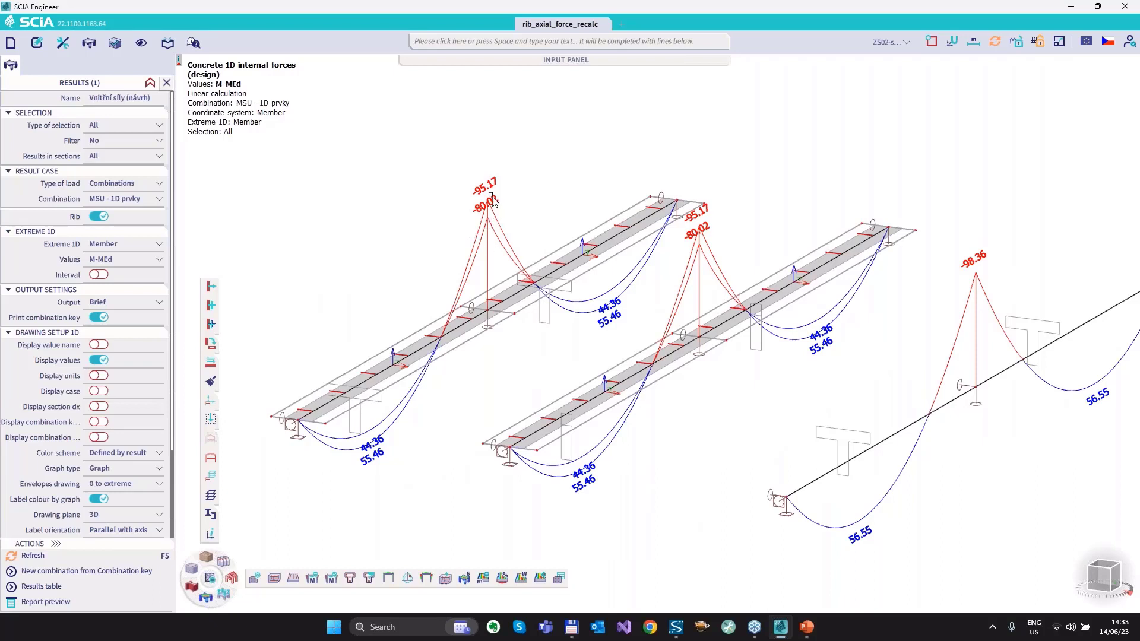
{"action": "mouse_move", "coordinate": [484, 172]}
{"action": "left_mouse_down"}
{"action": "mouse_move", "coordinate": [462, 191]}
{"action": "mouse_move", "coordinate": [512, 182]}
{"action": "left_mouse_up"}
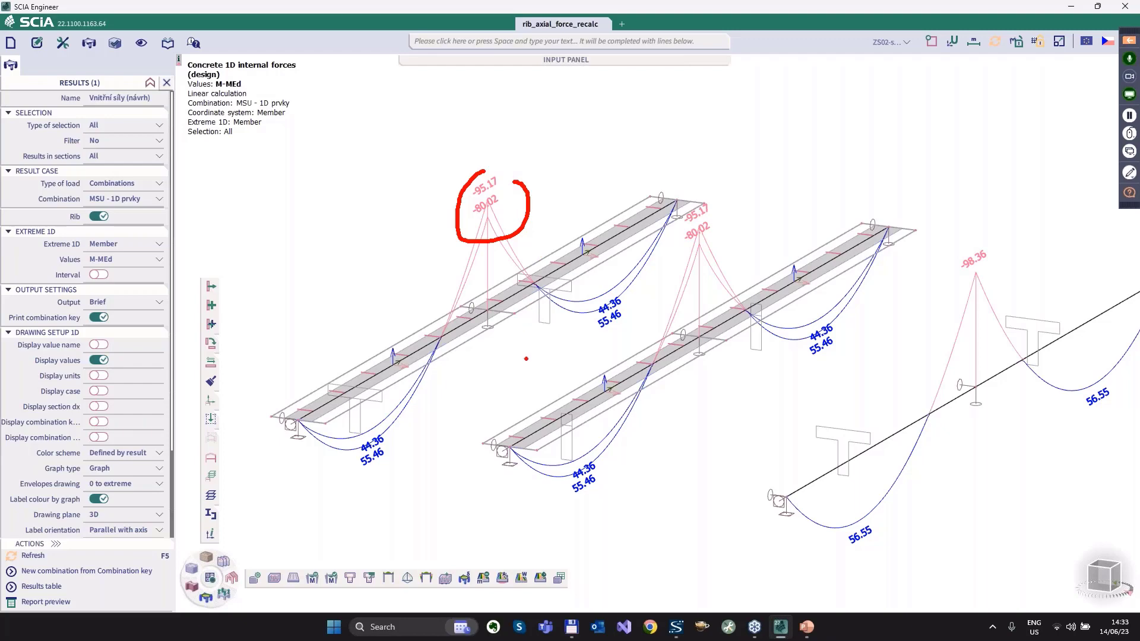
{"action": "key", "text": "Escape"}
Review the M-MEd diagrams of both groups and switch to the presentation slide on recalculation of normal force on ribs.
{"action": "scroll", "coordinate": [538, 318], "scroll_direction": "down", "scroll_amount": 2}
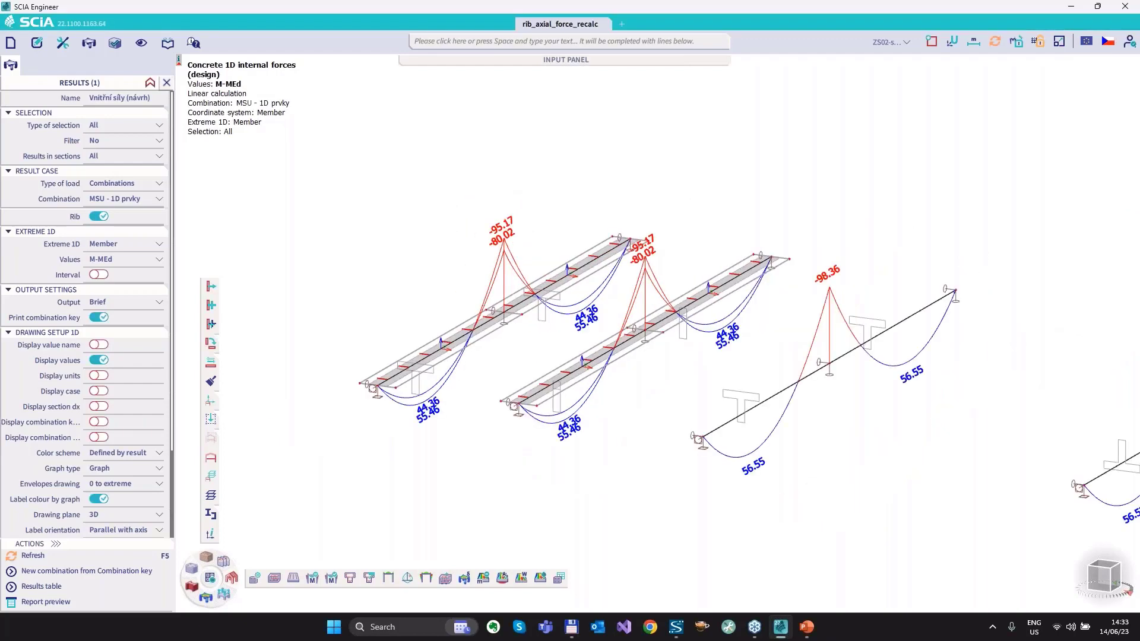
{"action": "scroll", "coordinate": [537, 318], "scroll_direction": "down", "scroll_amount": 2}
{"action": "middle_click_drag", "start_coordinate": [754, 465], "coordinate": [674, 453]}
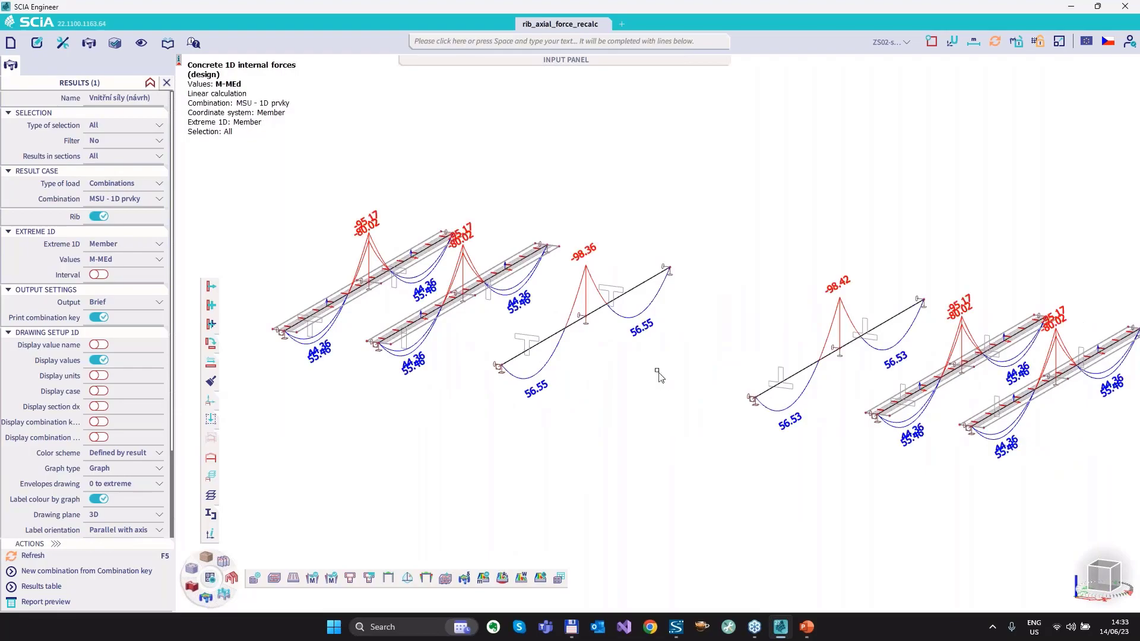
{"action": "key", "text": "alt+Tab"}
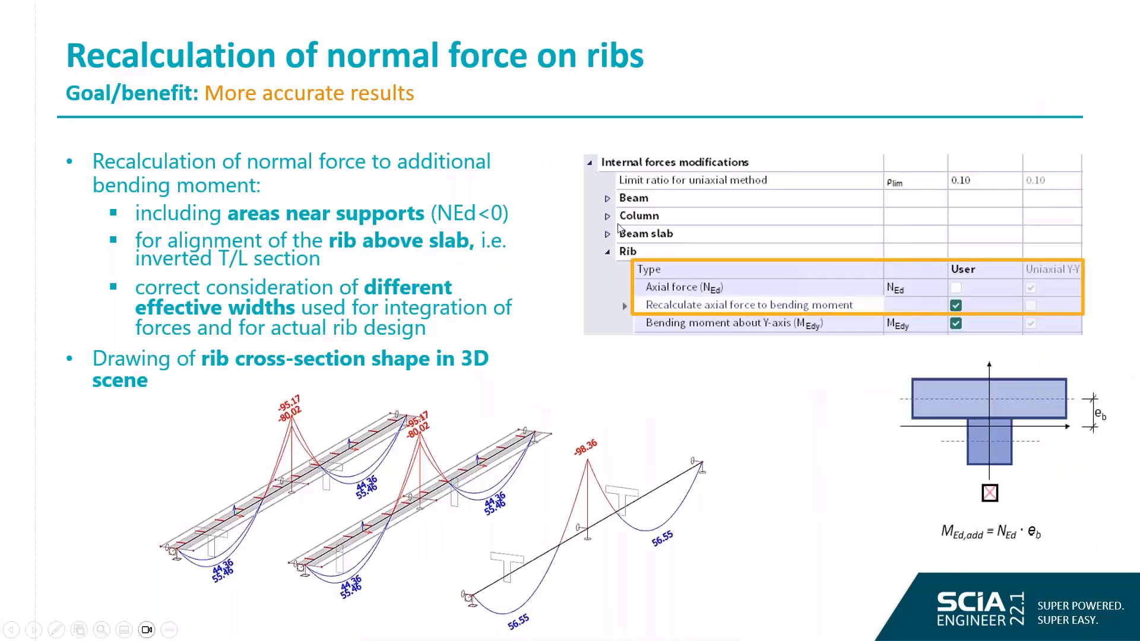
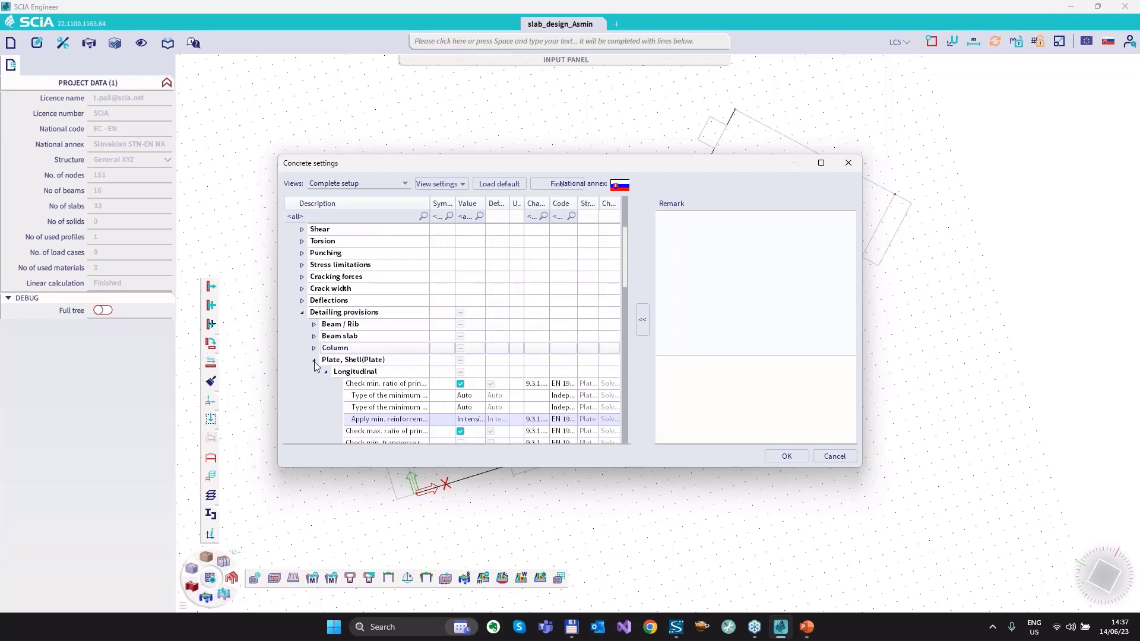
Examine the options of the plates' longitudinal "Apply min. reinforcement ratio requirement" in the concrete settings, and close them without changes.
{"action": "scroll", "coordinate": [517, 291], "scroll_direction": "down", "scroll_amount": 2}
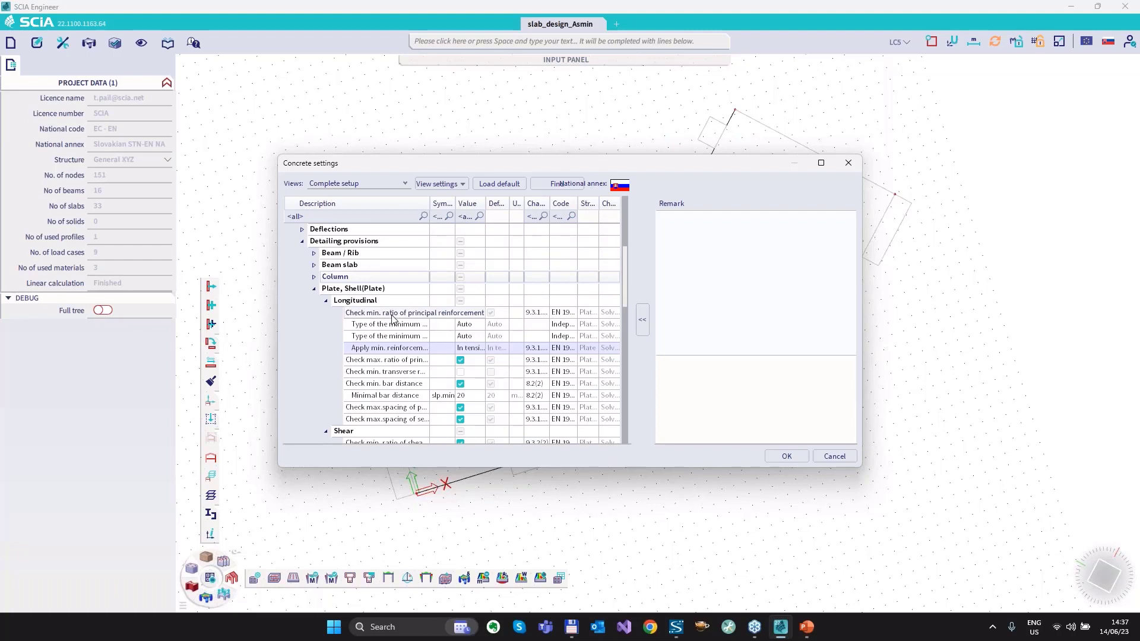
{"action": "left_click", "coordinate": [476, 324]}
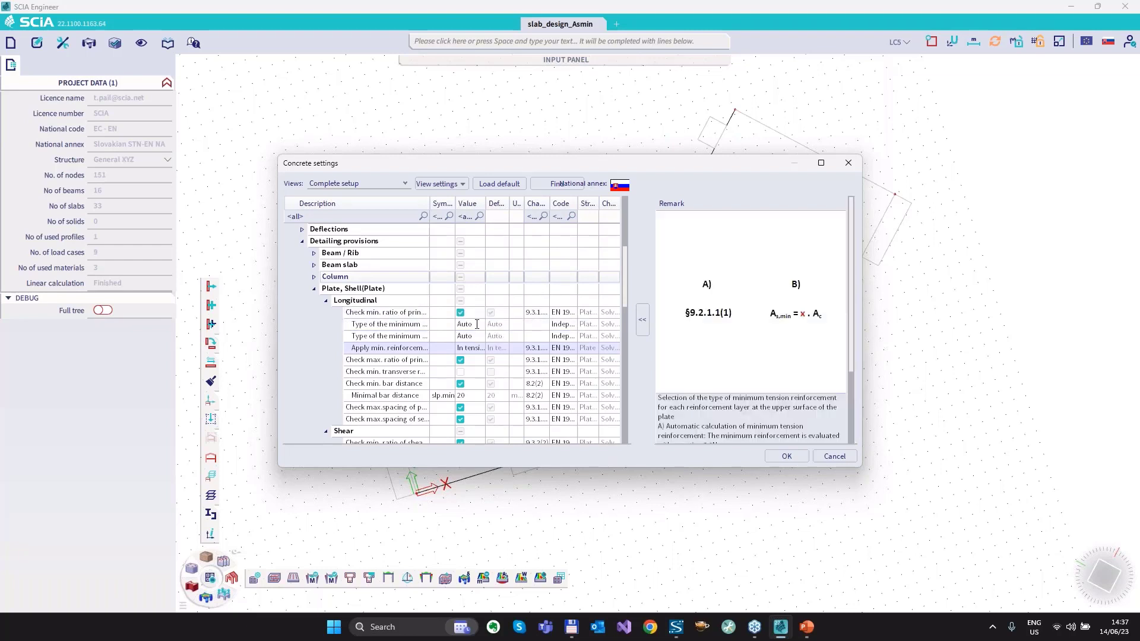
{"action": "left_click", "coordinate": [481, 326]}
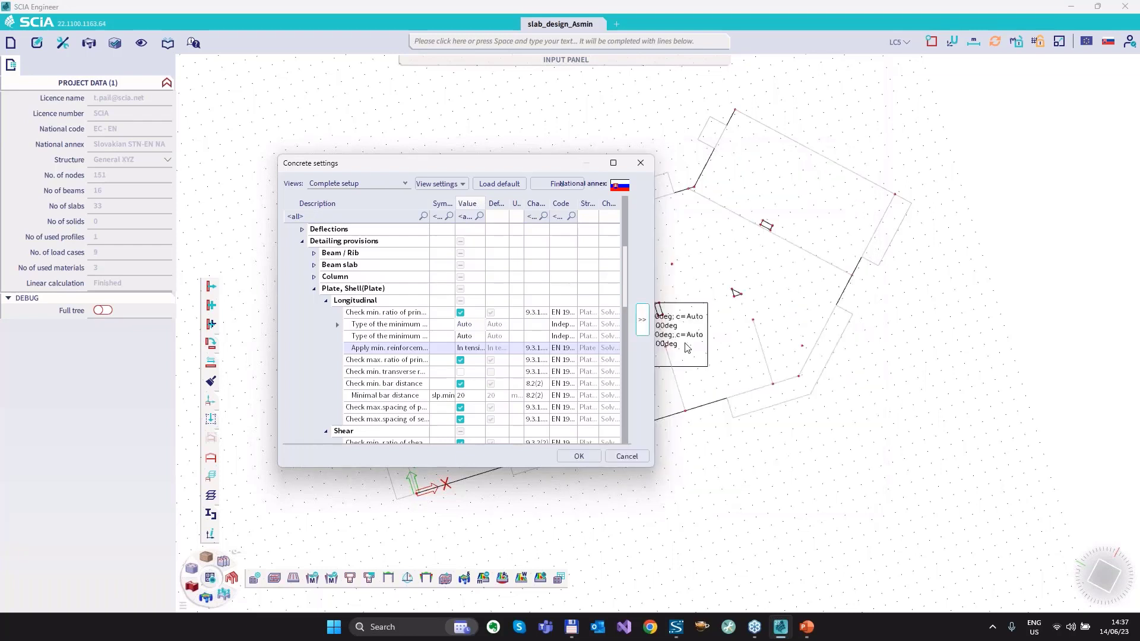
{"action": "left_click_drag", "start_coordinate": [655, 352], "coordinate": [1019, 350]}
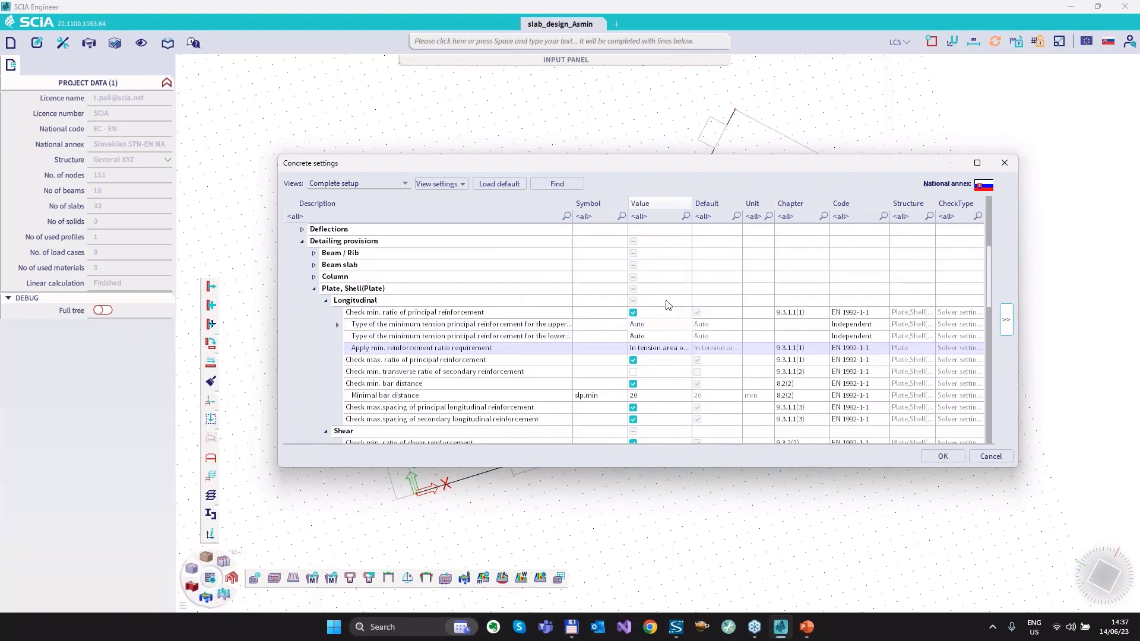
{"action": "left_click", "coordinate": [674, 351]}
{"action": "left_click", "coordinate": [687, 350]}
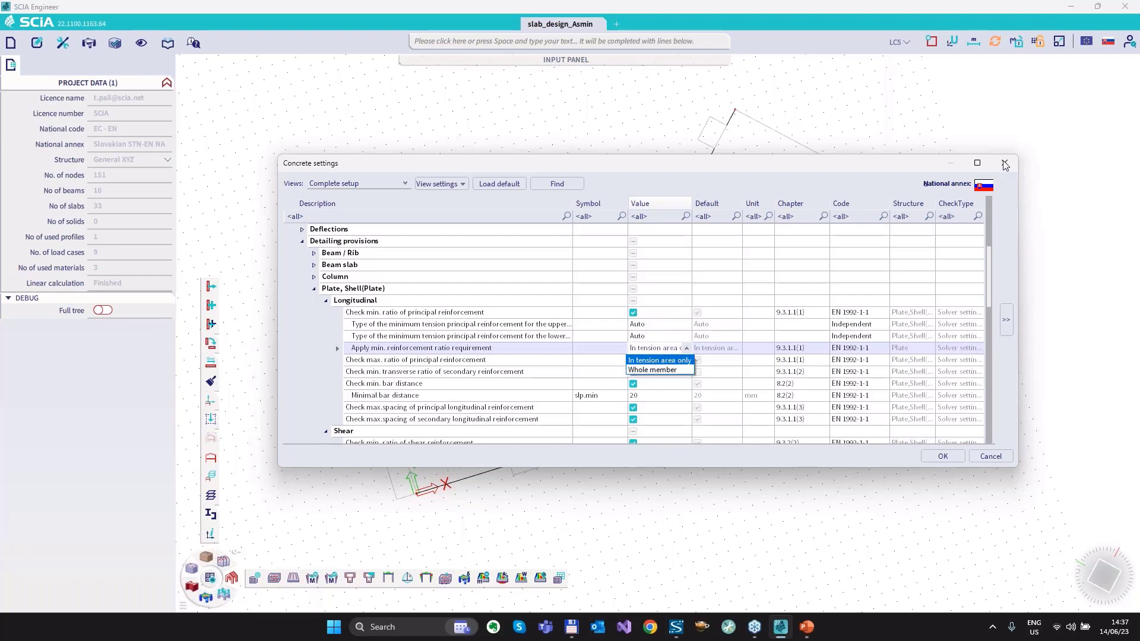
{"action": "left_click", "coordinate": [989, 457]}
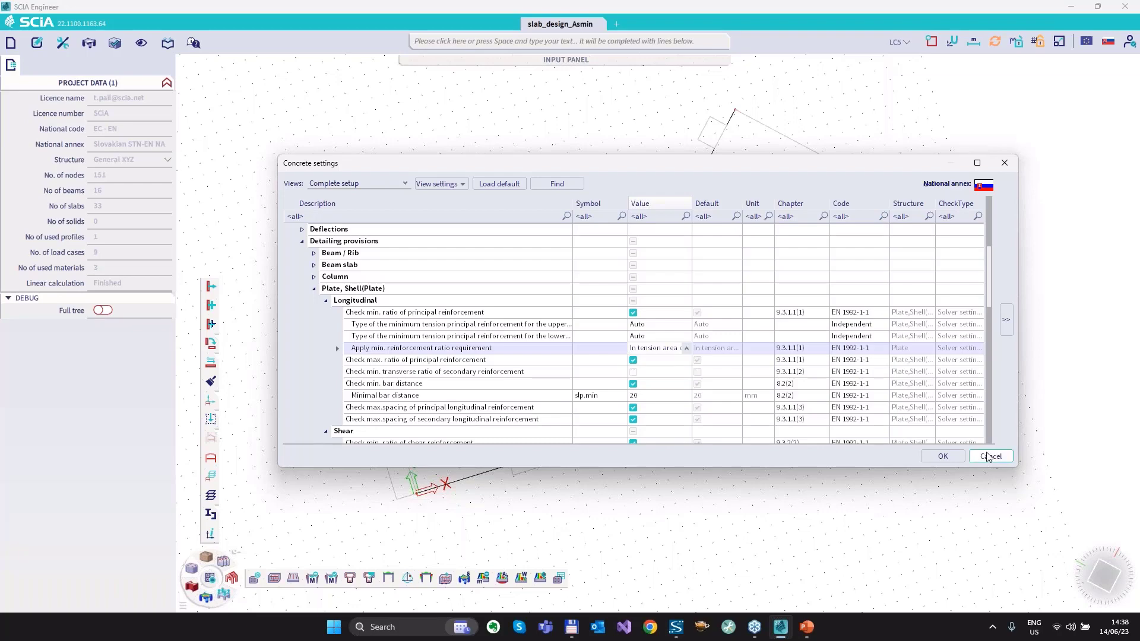
{"action": "left_click", "coordinate": [989, 456]}
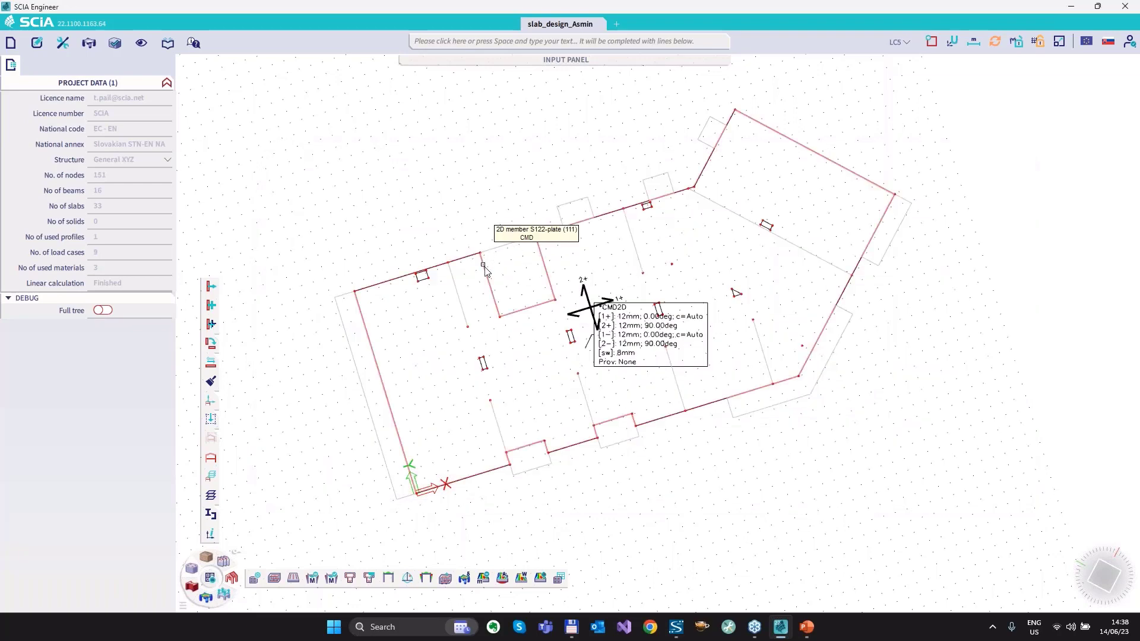
Select slab S122 and check the minimum reinforcement ratio options in the solver setting of its concrete 2D data.
{"action": "left_click", "coordinate": [484, 268]}
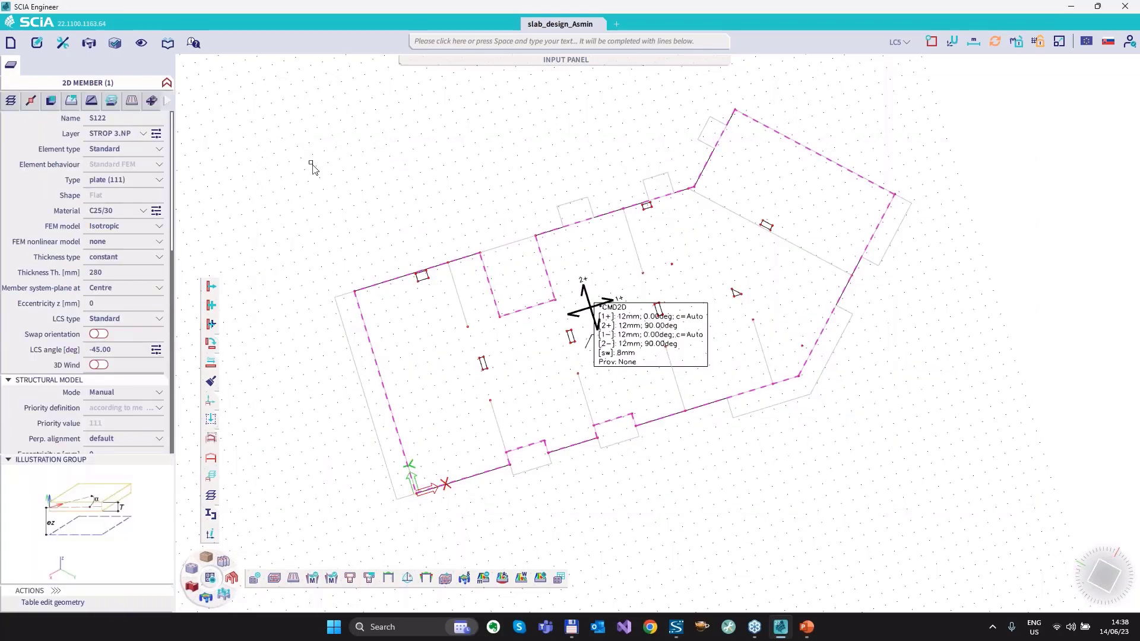
{"action": "left_click", "coordinate": [71, 101]}
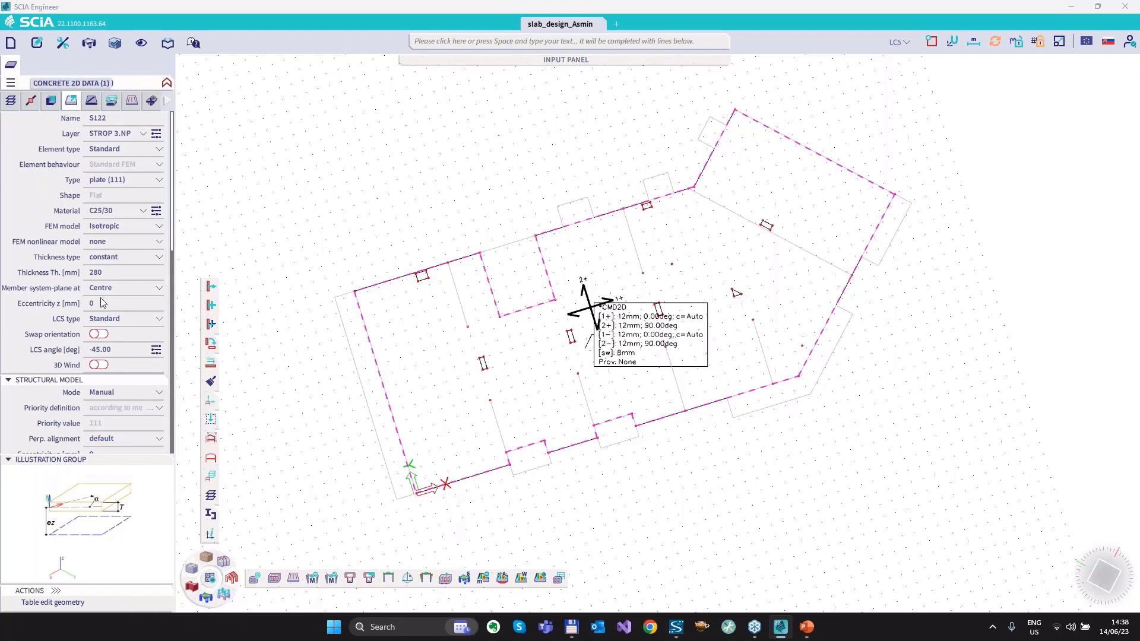
{"action": "left_click", "coordinate": [8, 165]}
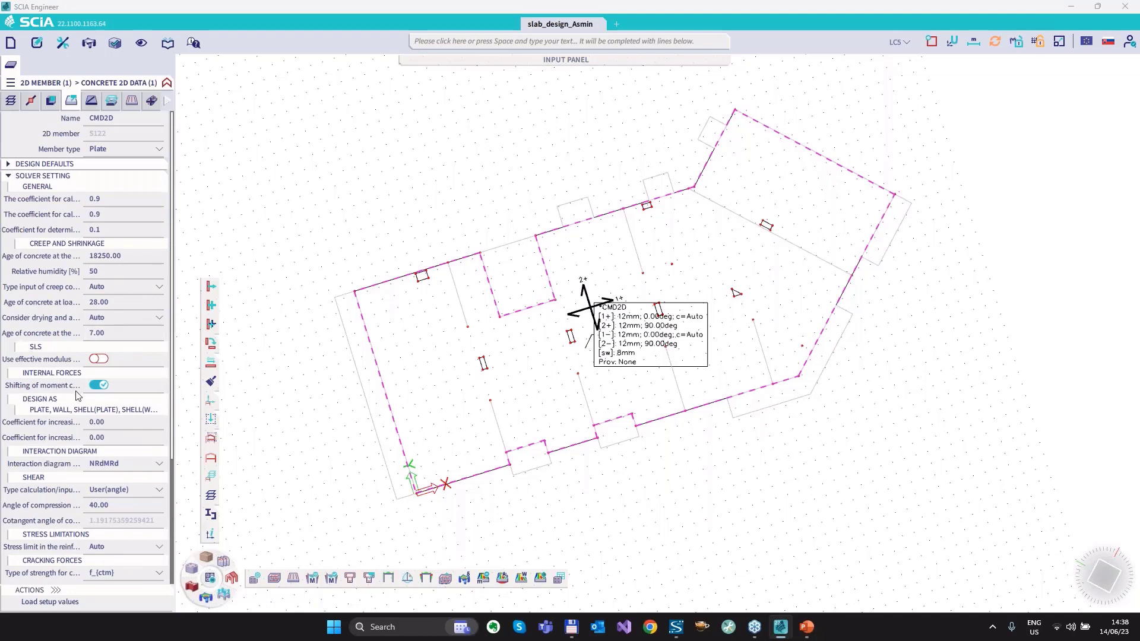
{"action": "scroll", "coordinate": [100, 492], "scroll_direction": "down", "scroll_amount": 4}
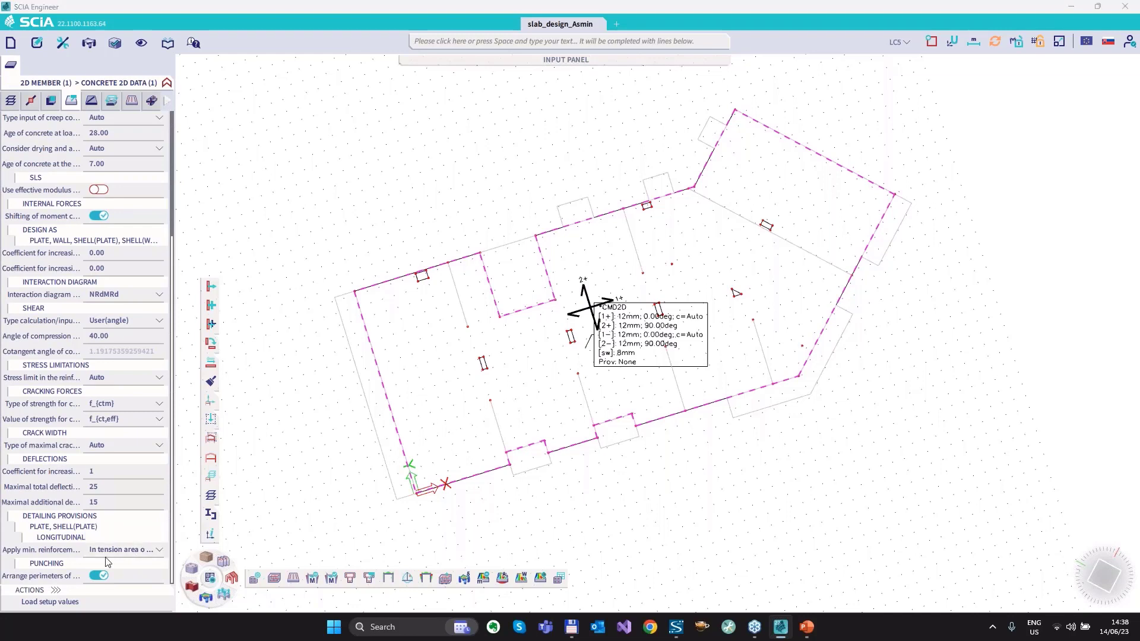
{"action": "left_click", "coordinate": [123, 552]}
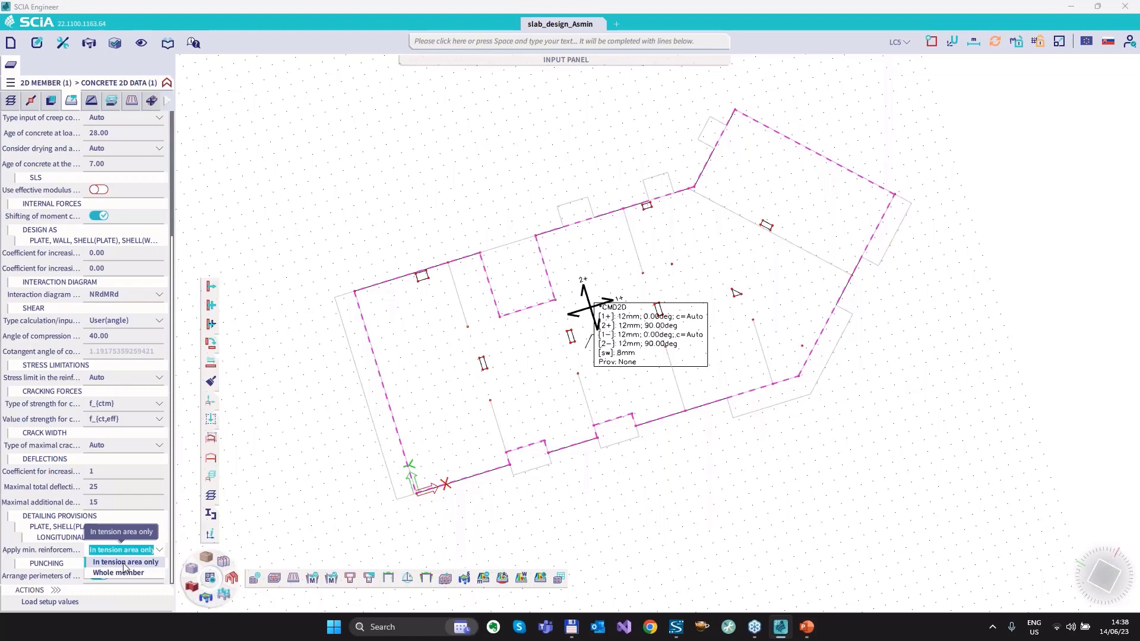
{"action": "left_click", "coordinate": [306, 461]}
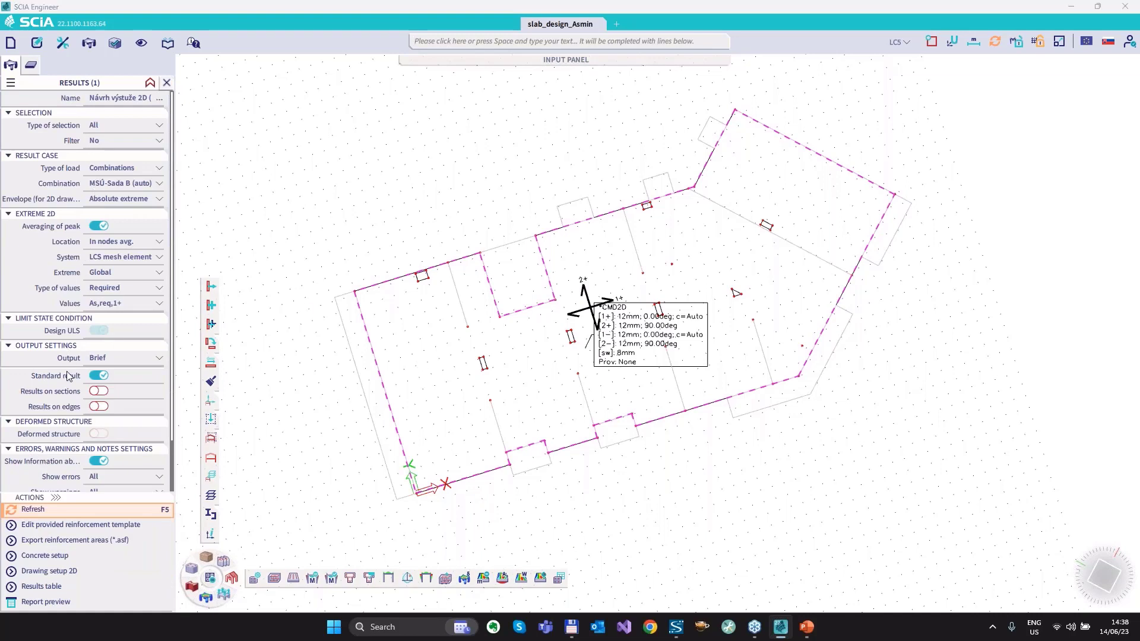
Display the required reinforcement As,req,1- from the 2D reinforcement design on the slab and refresh the results.
{"action": "left_click", "coordinate": [38, 515]}
{"action": "left_click", "coordinate": [123, 304]}
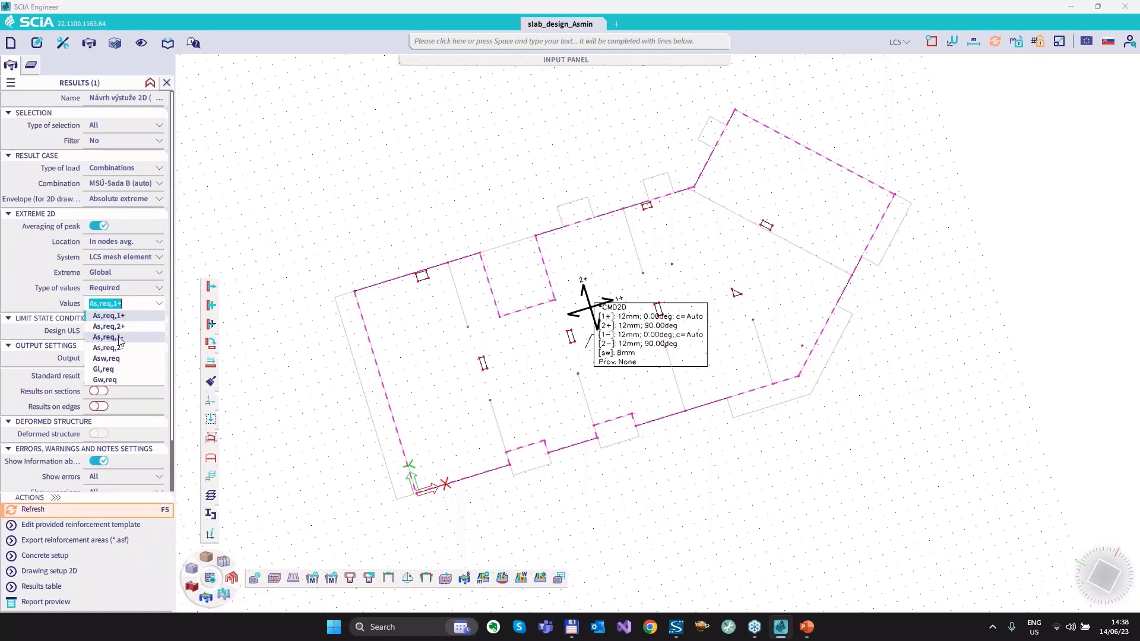
{"action": "left_click", "coordinate": [123, 338]}
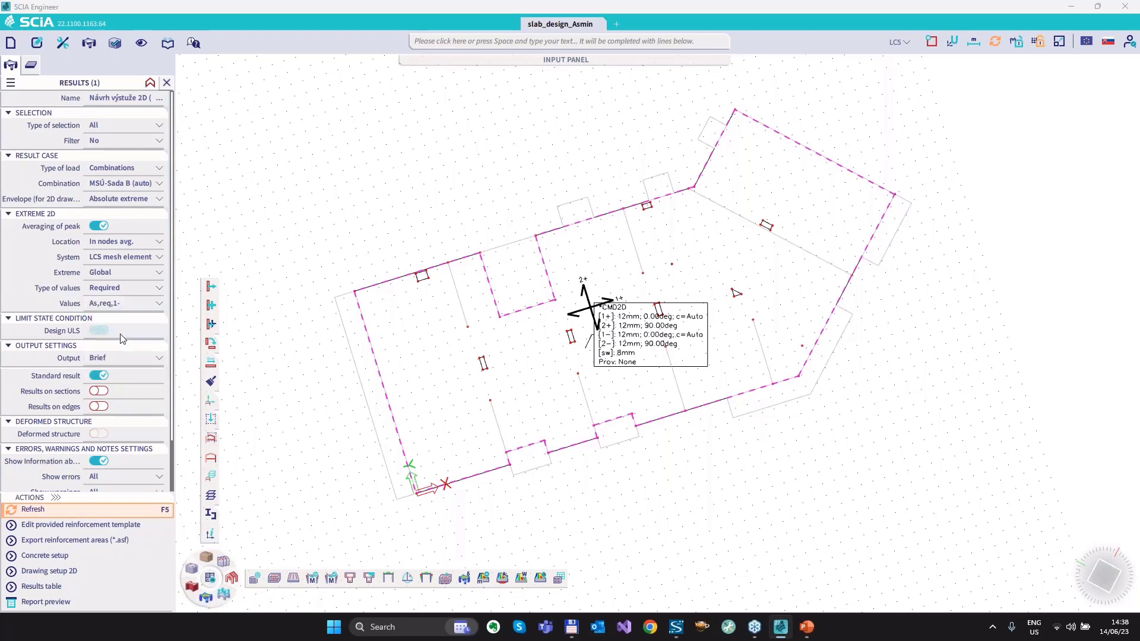
{"action": "left_click", "coordinate": [23, 512]}
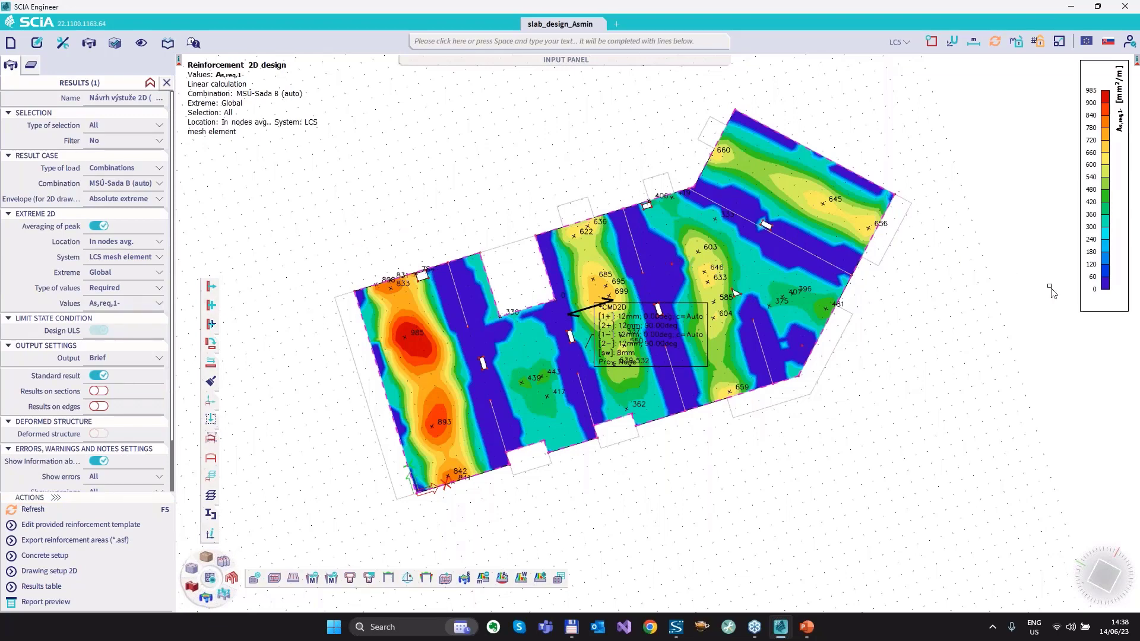
Circle the lowest value on the As,req,1- colour scale, and clear the mark.
{"action": "key", "text": "ctrl+2"}
{"action": "mouse_move", "coordinate": [1099, 281]}
{"action": "left_mouse_down"}
{"action": "mouse_move", "coordinate": [1096, 295]}
{"action": "mouse_move", "coordinate": [1108, 281]}
{"action": "left_mouse_up"}
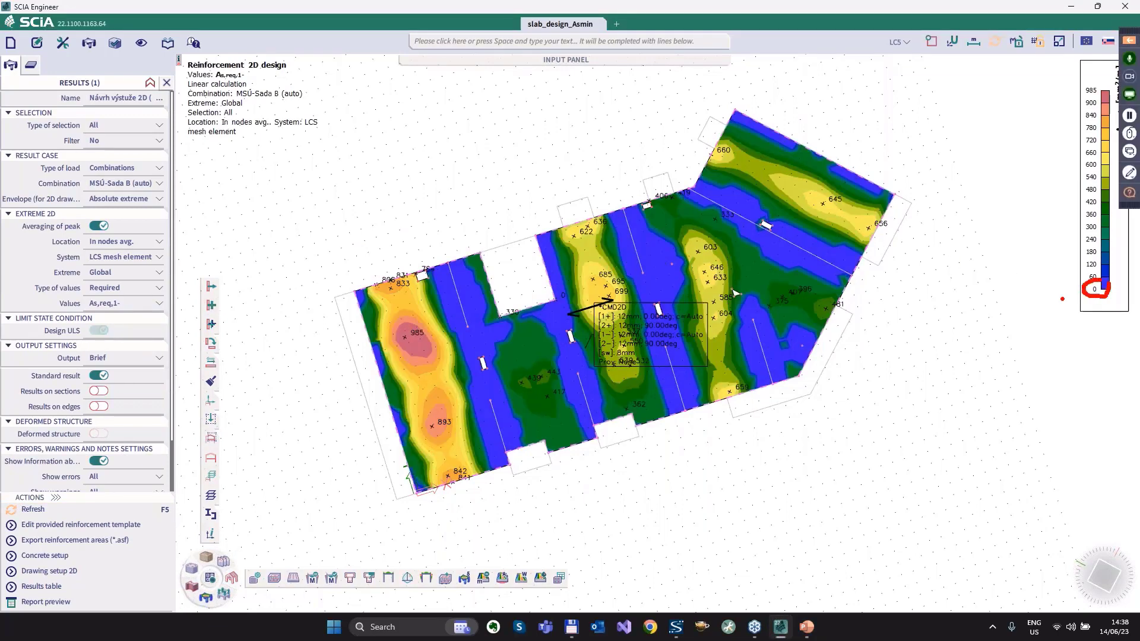
{"action": "key", "text": "Escape"}
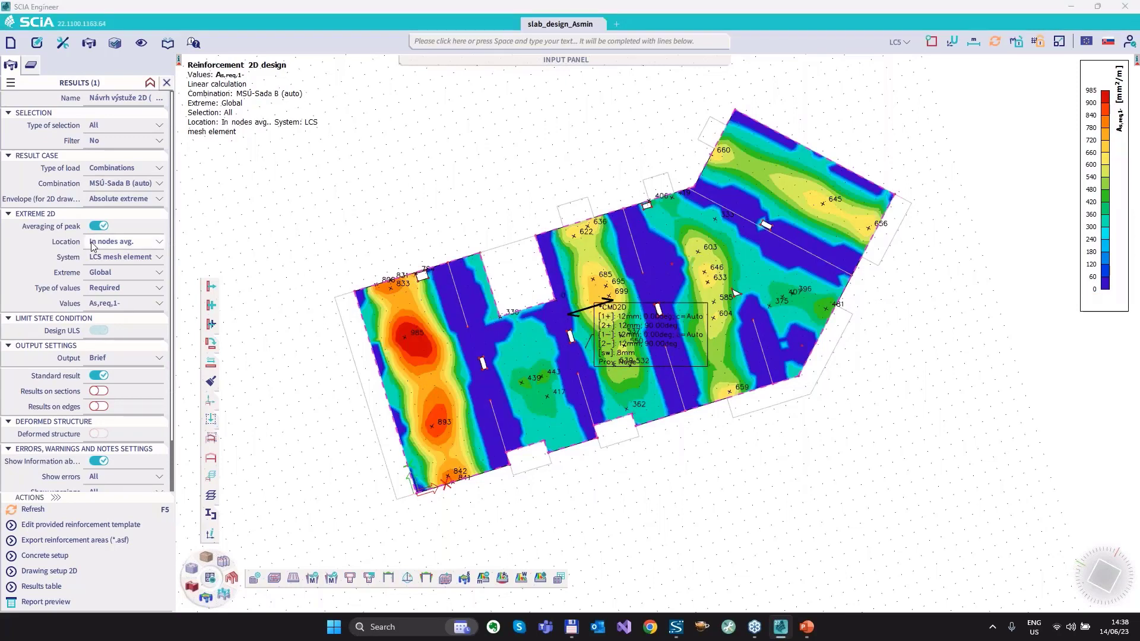
Switch the type of values to Required - Statically with As,ult,1- and refresh the slab results.
{"action": "left_click", "coordinate": [131, 290]}
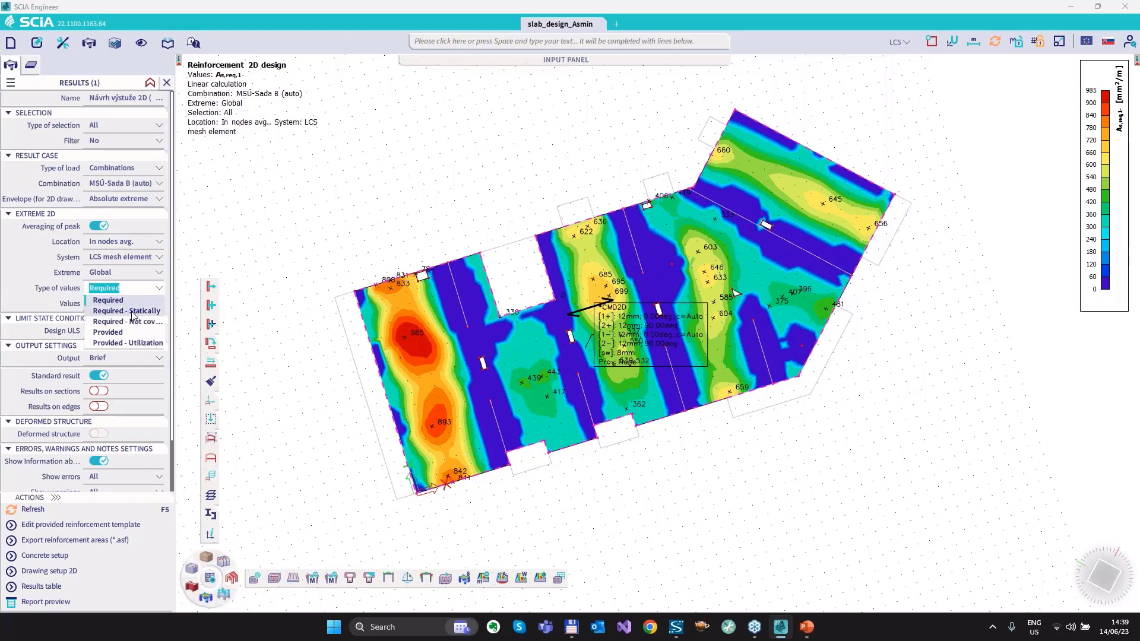
{"action": "left_click", "coordinate": [133, 311]}
{"action": "left_click", "coordinate": [111, 305]}
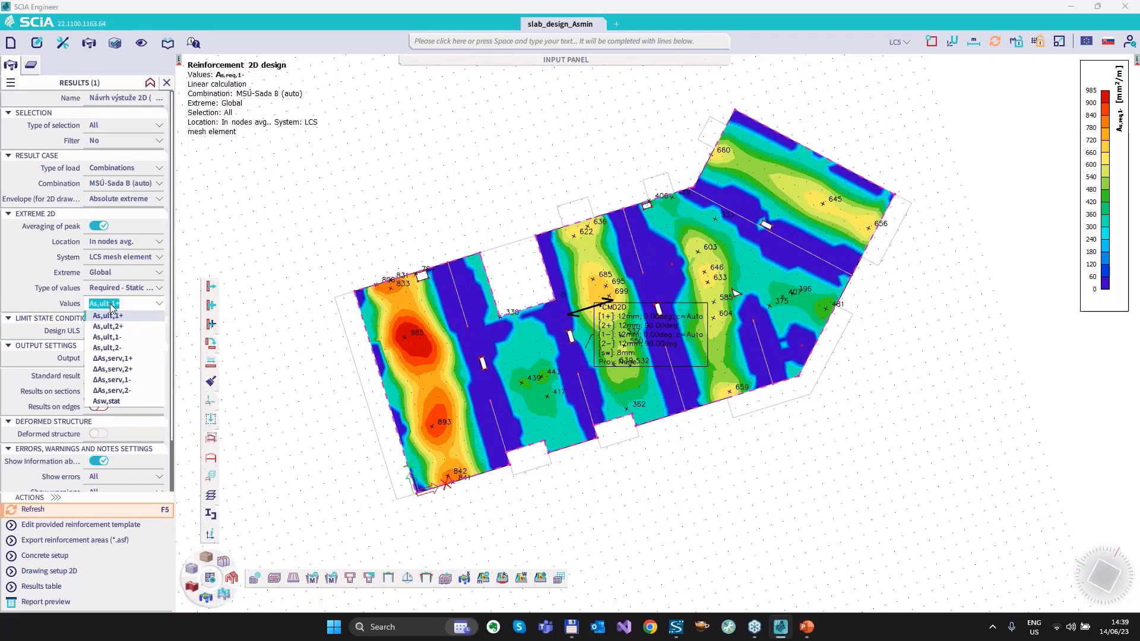
{"action": "left_click", "coordinate": [126, 337]}
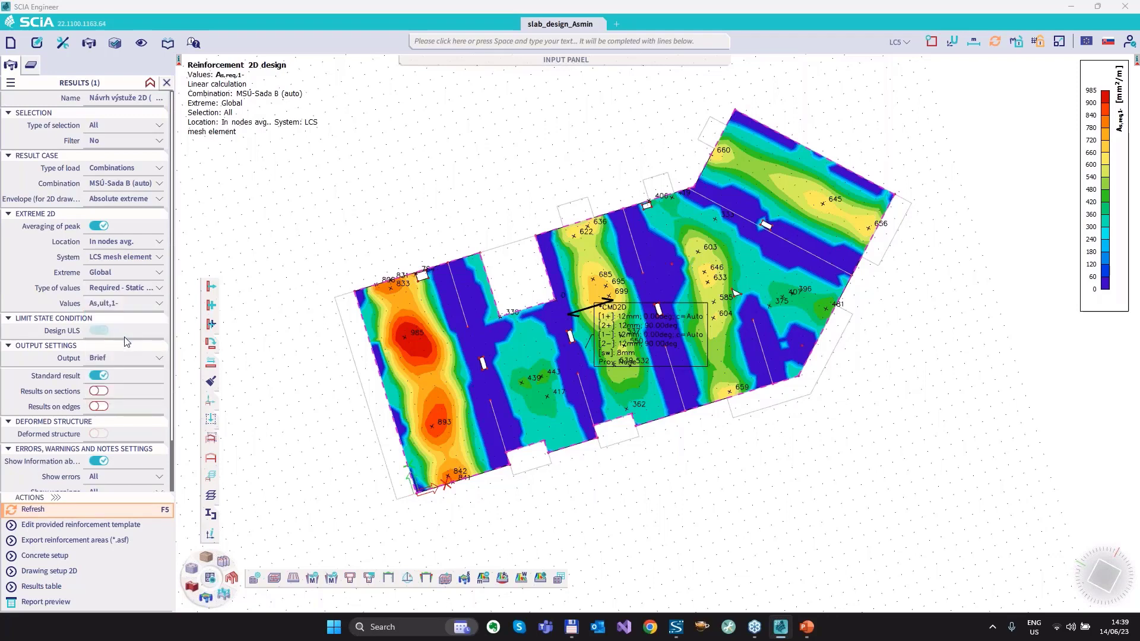
{"action": "left_click", "coordinate": [37, 509]}
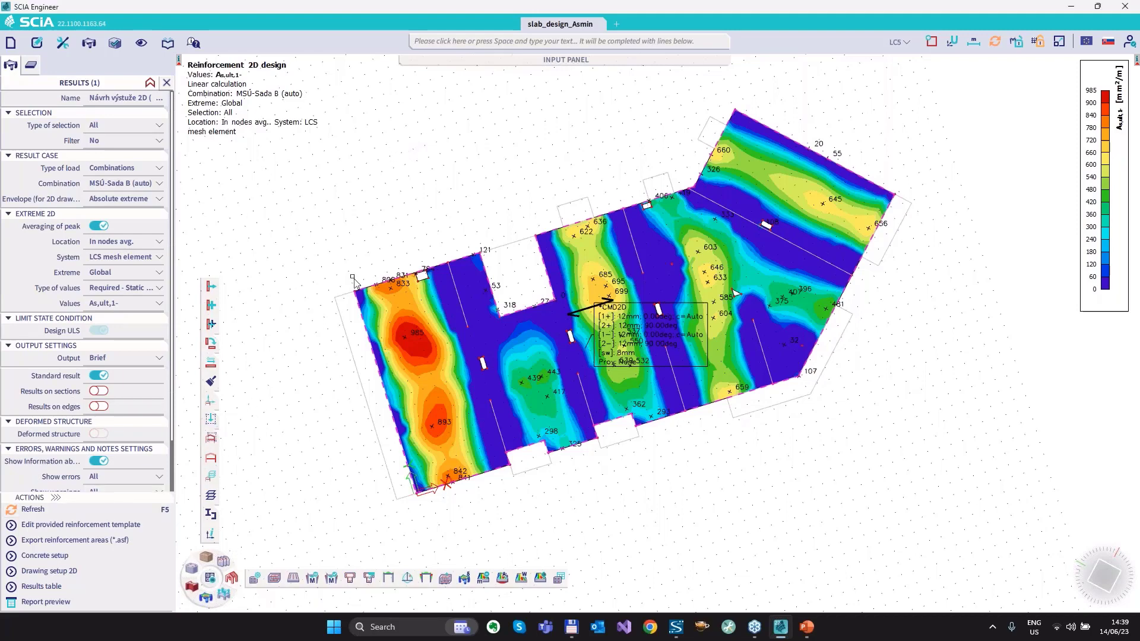
Set the minimum reinforcement ratio requirement to Whole member in the concrete 2D data of slab S122.
{"action": "left_click", "coordinate": [34, 70]}
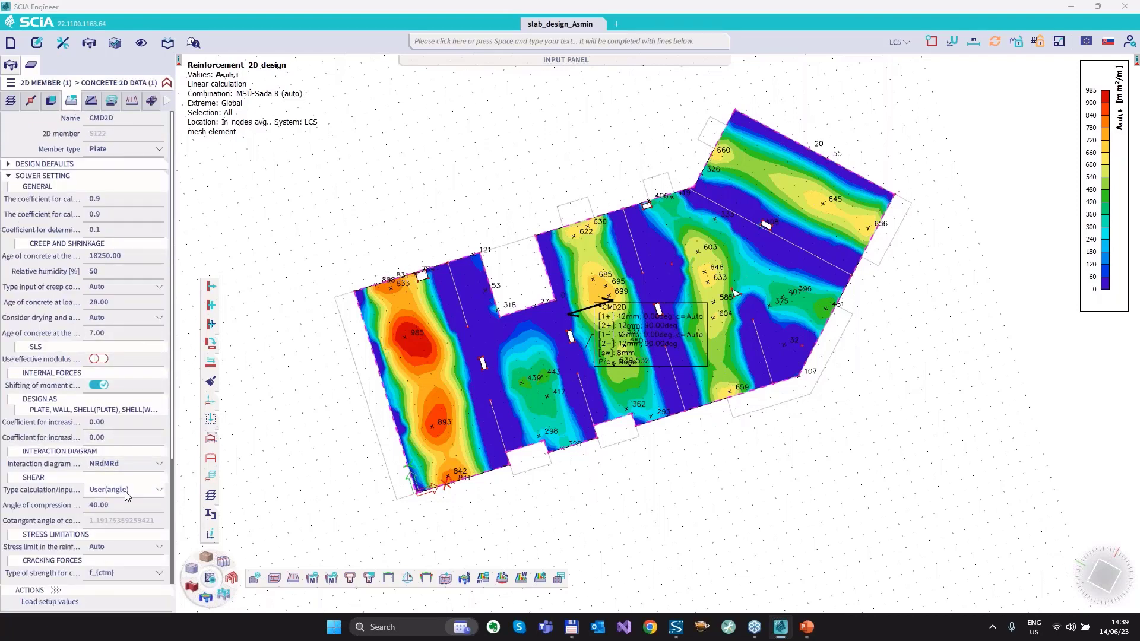
{"action": "scroll", "coordinate": [118, 493], "scroll_direction": "down", "scroll_amount": 3}
{"action": "left_click", "coordinate": [122, 550]}
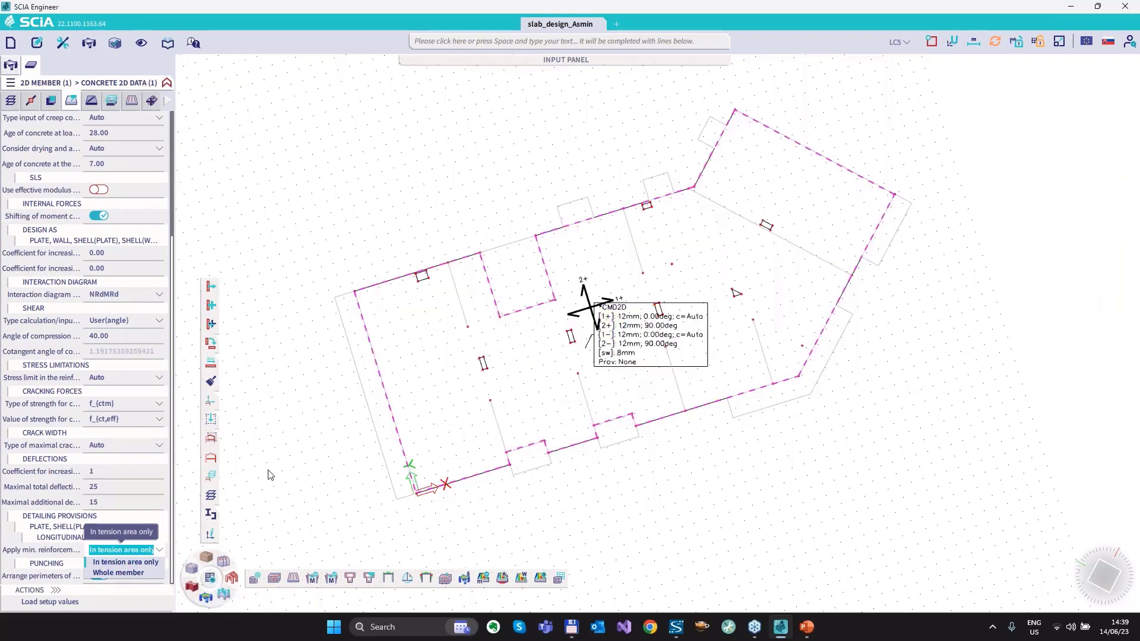
{"action": "key", "text": "Down"}
{"action": "key", "text": "Return"}
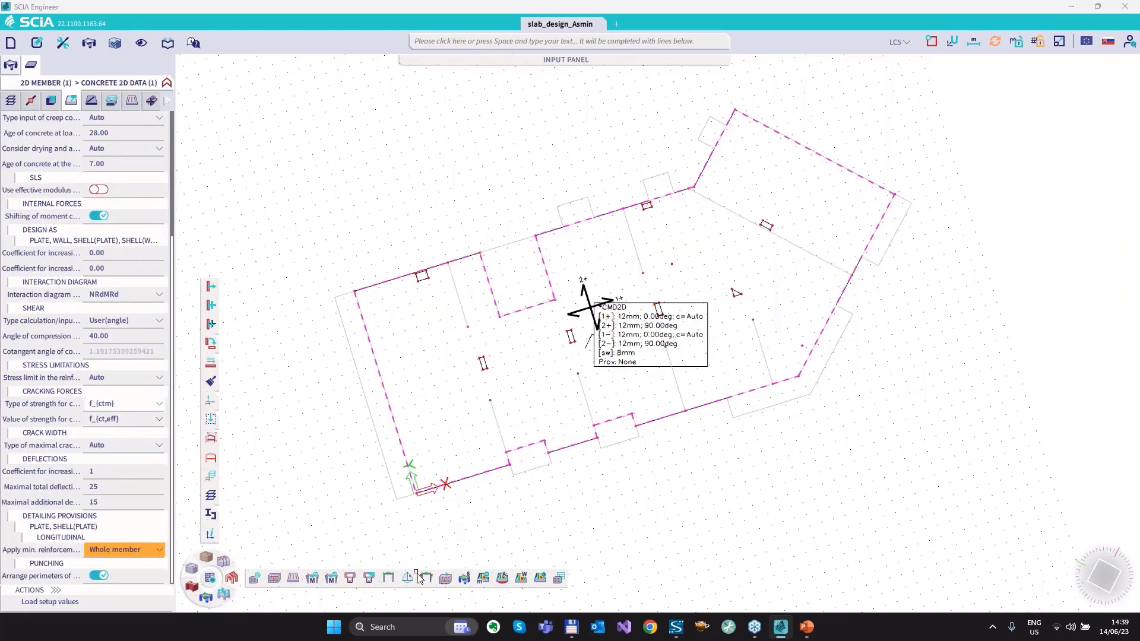
Refresh the 2D reinforcement design for As,ult,1-, and switch the displayed type of values to Required with As,req,1-.
{"action": "left_click", "coordinate": [504, 579]}
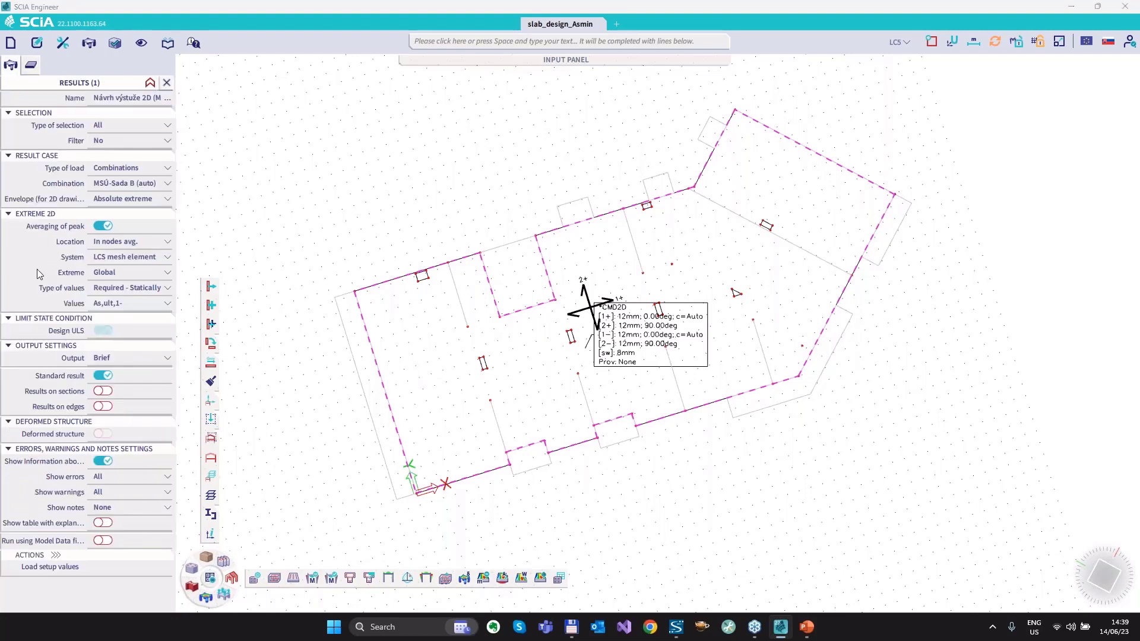
{"action": "left_click", "coordinate": [55, 555]}
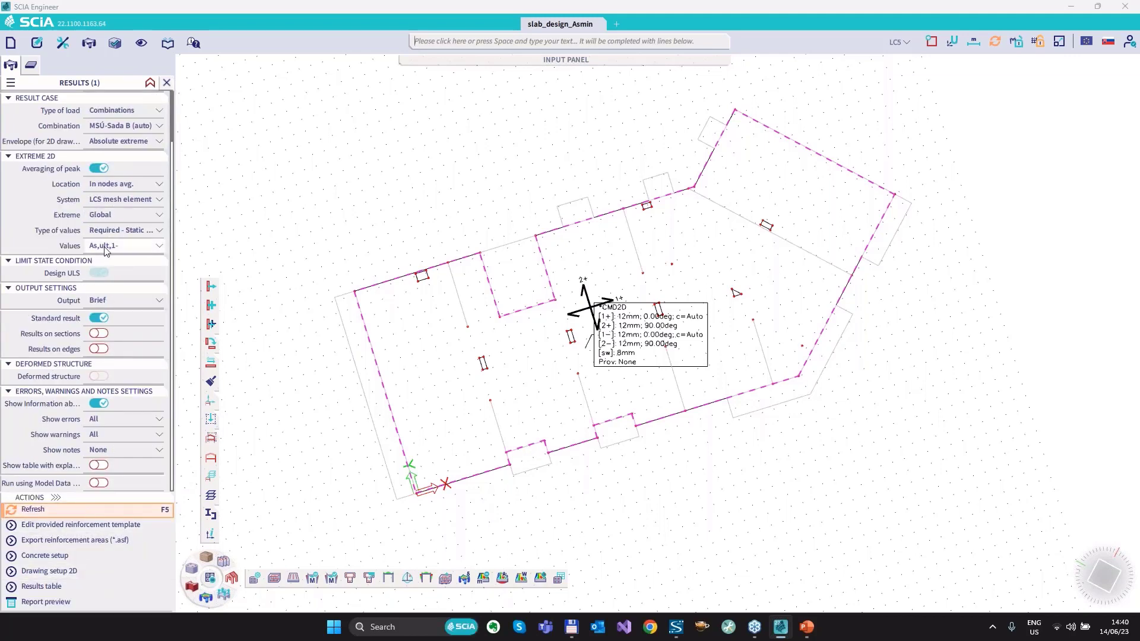
{"action": "left_click", "coordinate": [27, 515]}
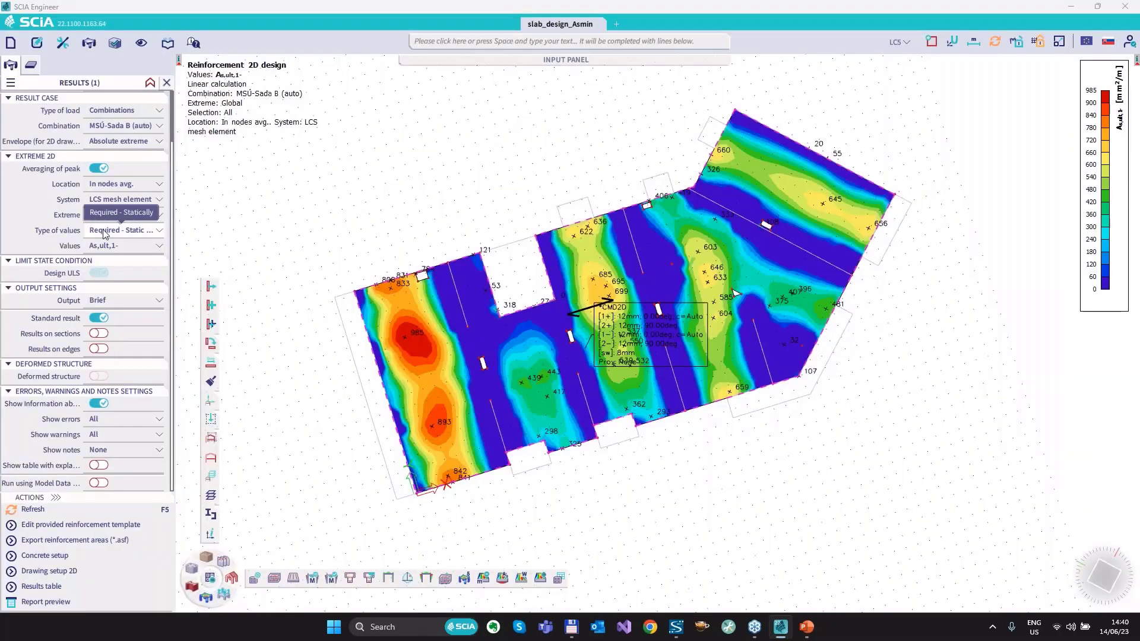
{"action": "left_click", "coordinate": [108, 233]}
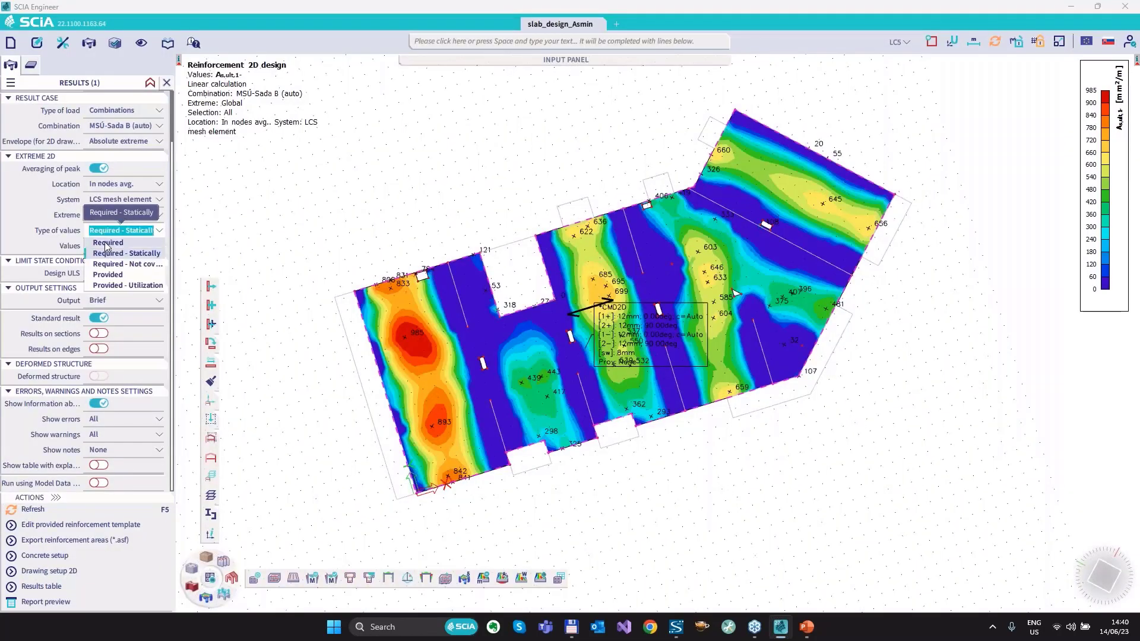
{"action": "left_click", "coordinate": [107, 244]}
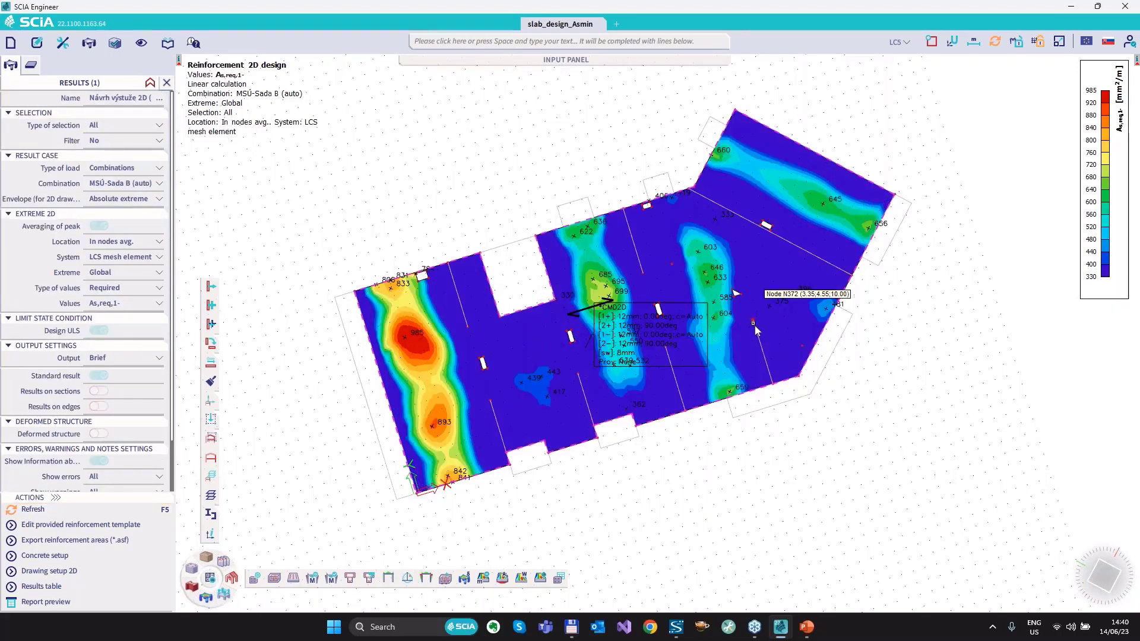
Circle the minimum reinforcement value at the lower end of the recalculated colour scale, and clear the mark.
{"action": "left_click", "coordinate": [1130, 173]}
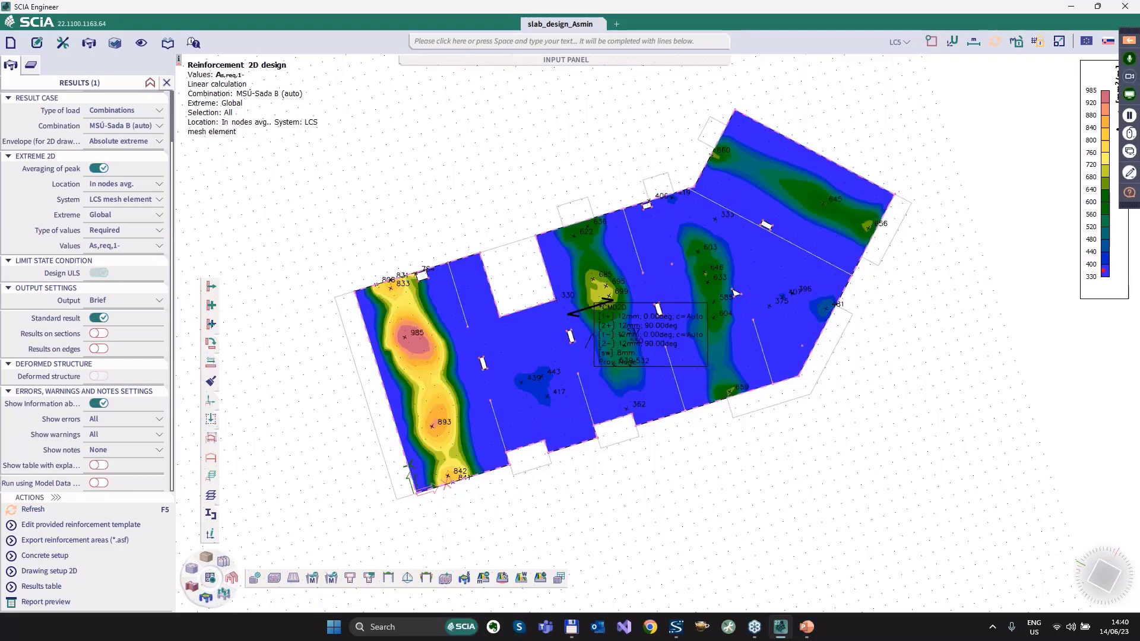
{"action": "mouse_move", "coordinate": [1104, 272]}
{"action": "left_mouse_down"}
{"action": "mouse_move", "coordinate": [1080, 280]}
{"action": "mouse_move", "coordinate": [1100, 270]}
{"action": "left_mouse_up"}
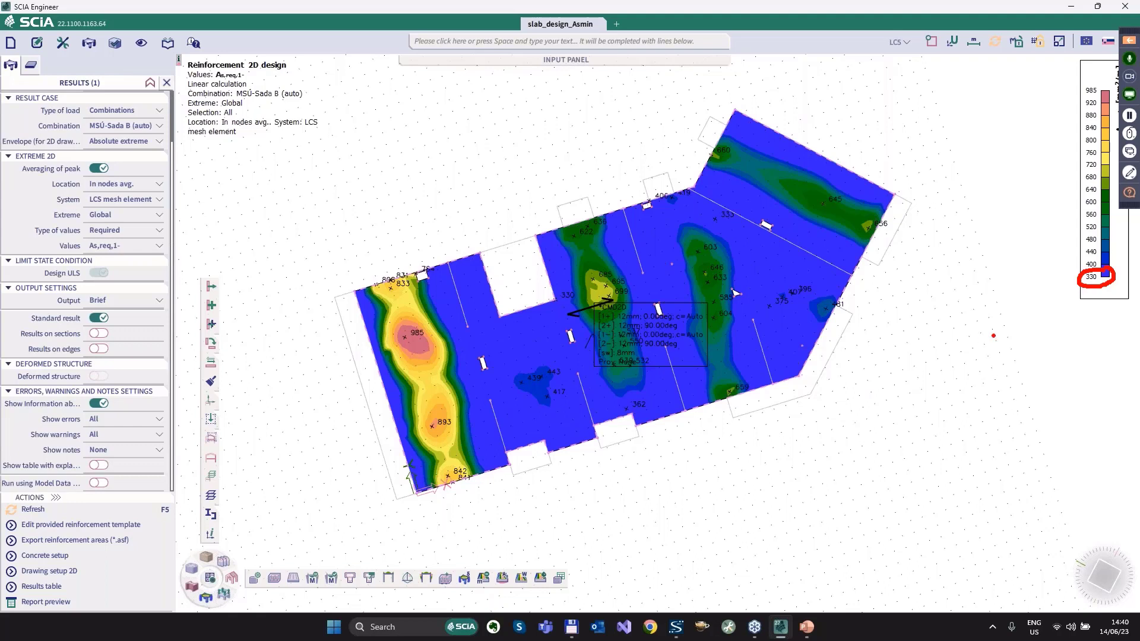
{"action": "left_click_drag", "start_coordinate": [1079, 284], "coordinate": [1085, 290]}
{"action": "key", "text": "Escape"}
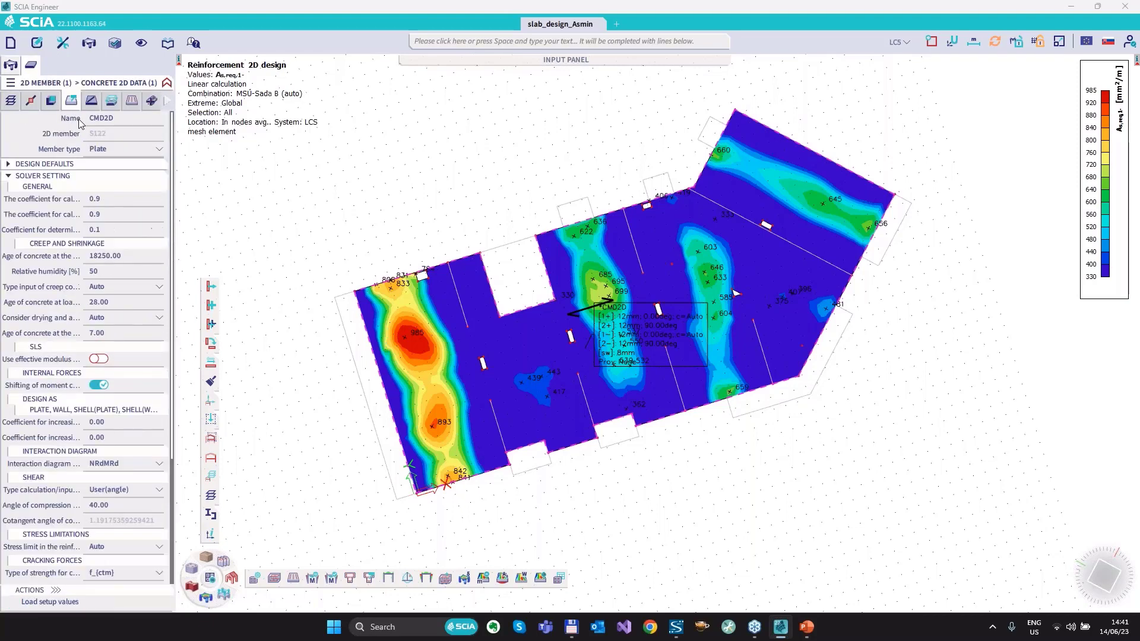
Enable the design of provided reinforcement in the design defaults of slab S122's concrete 2D data.
{"action": "left_click", "coordinate": [10, 177]}
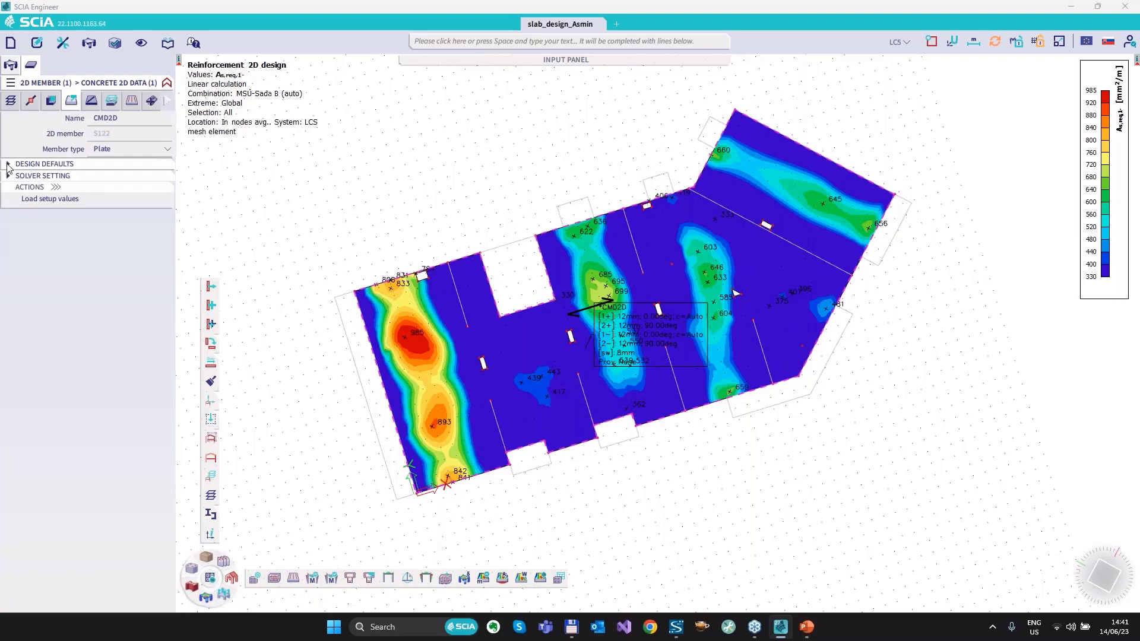
{"action": "left_click", "coordinate": [9, 164]}
{"action": "left_click", "coordinate": [99, 208]}
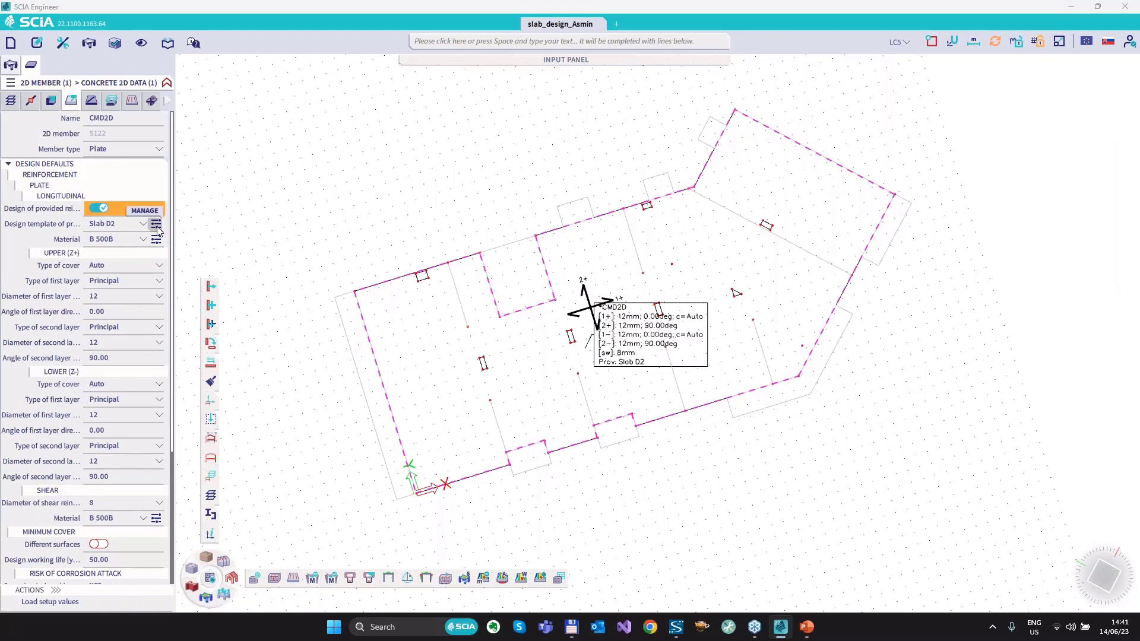
Open provided reinforcement template Slab D2 for editing and set the additional reinforcement type of layers [1-] and [2-] to List by diameter.
{"action": "left_click", "coordinate": [156, 226]}
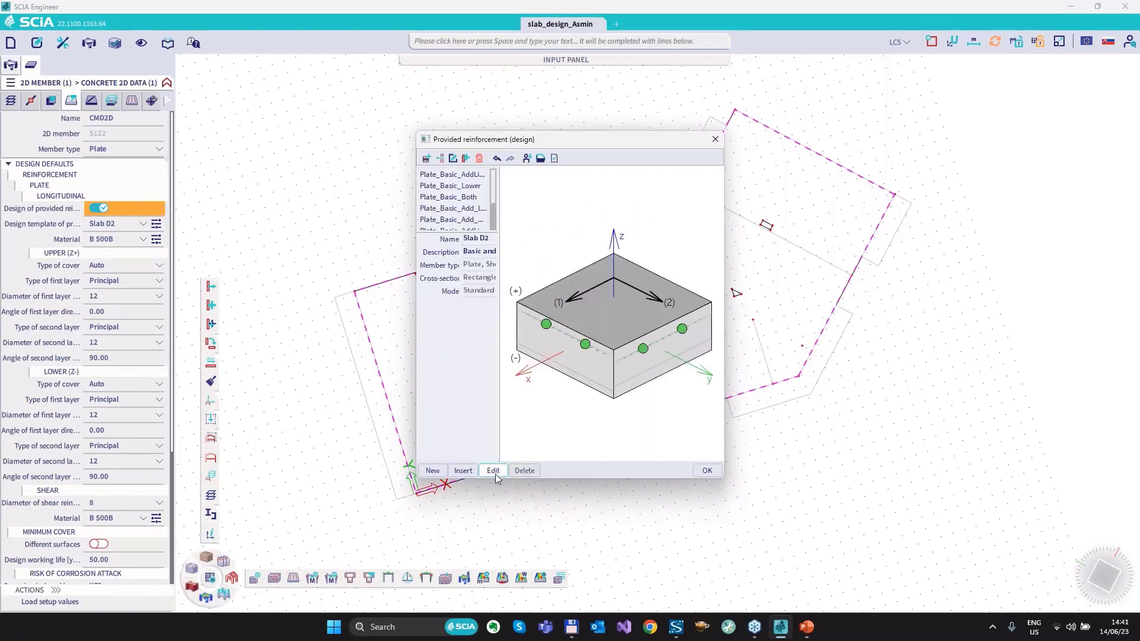
{"action": "left_click", "coordinate": [493, 470]}
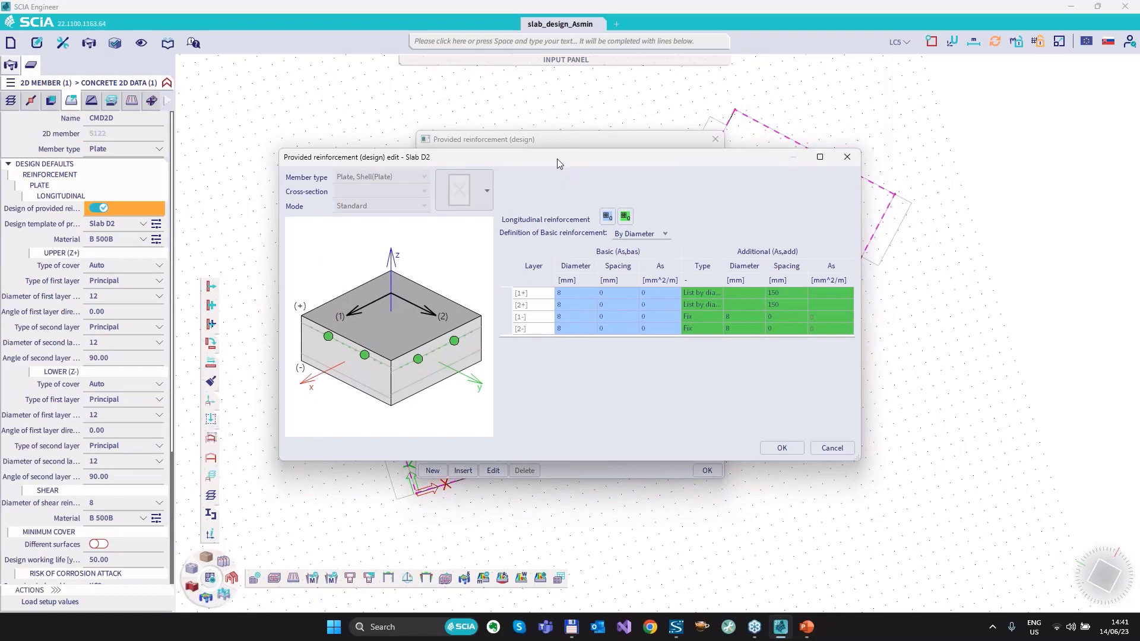
{"action": "left_click_drag", "start_coordinate": [557, 159], "coordinate": [511, 156]}
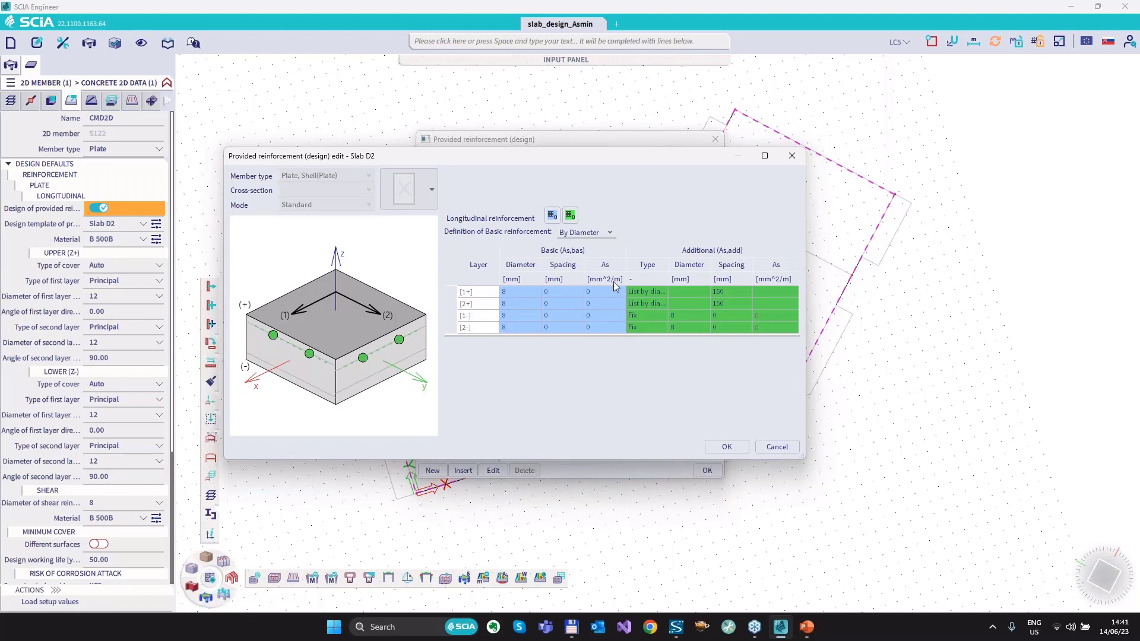
{"action": "left_click", "coordinate": [647, 292]}
{"action": "left_click", "coordinate": [661, 292]}
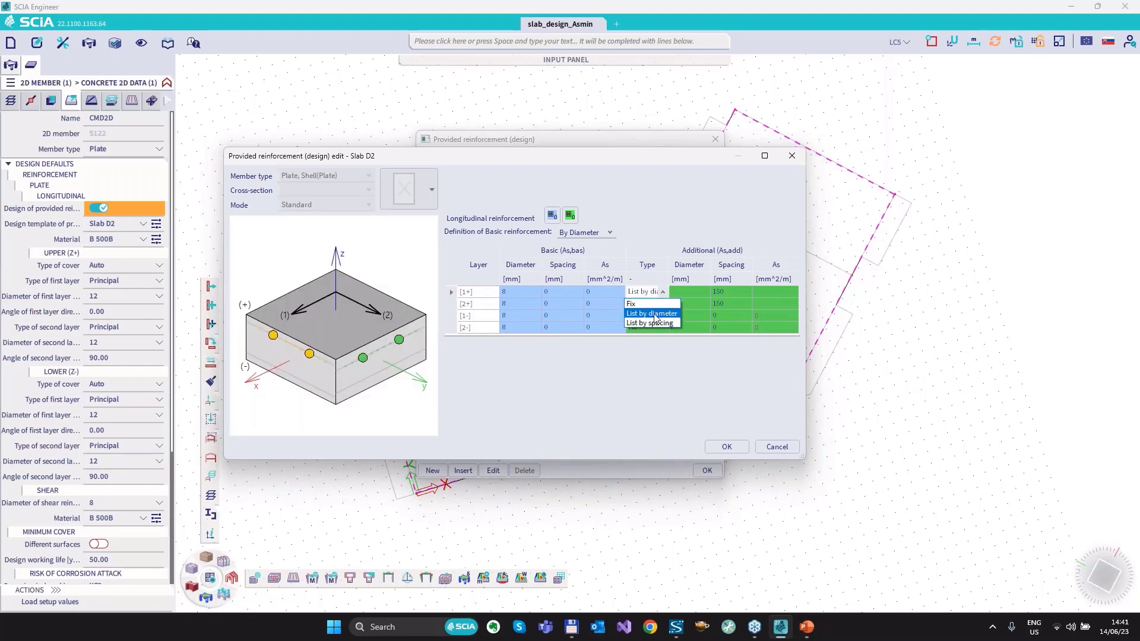
{"action": "left_click", "coordinate": [658, 314]}
{"action": "left_click", "coordinate": [658, 316]}
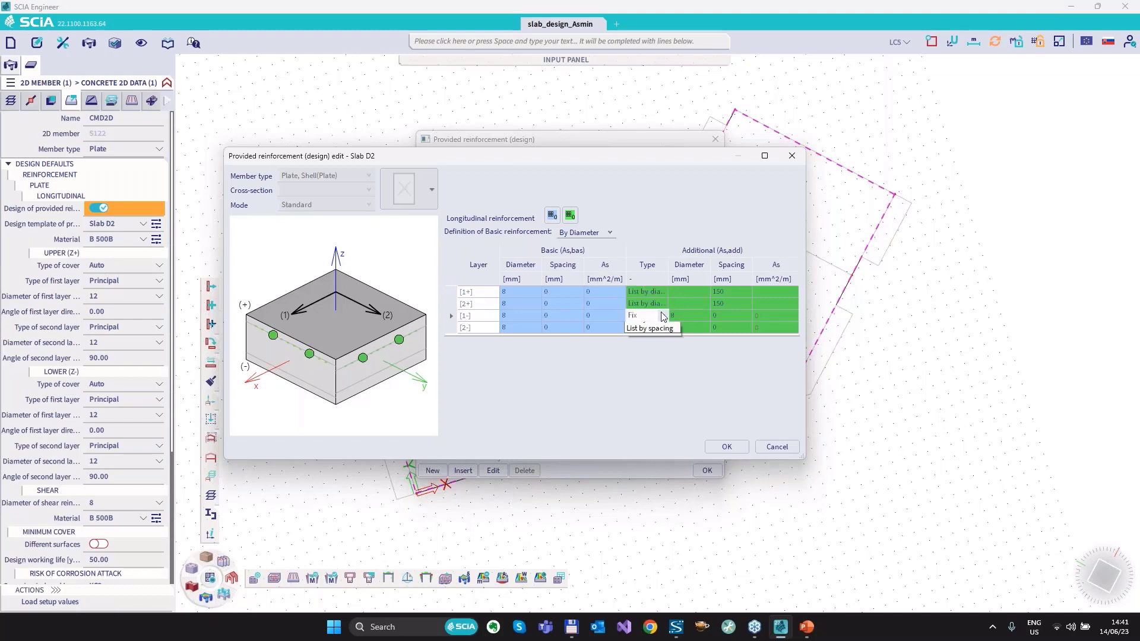
{"action": "left_click", "coordinate": [657, 334]}
{"action": "left_click", "coordinate": [658, 329]}
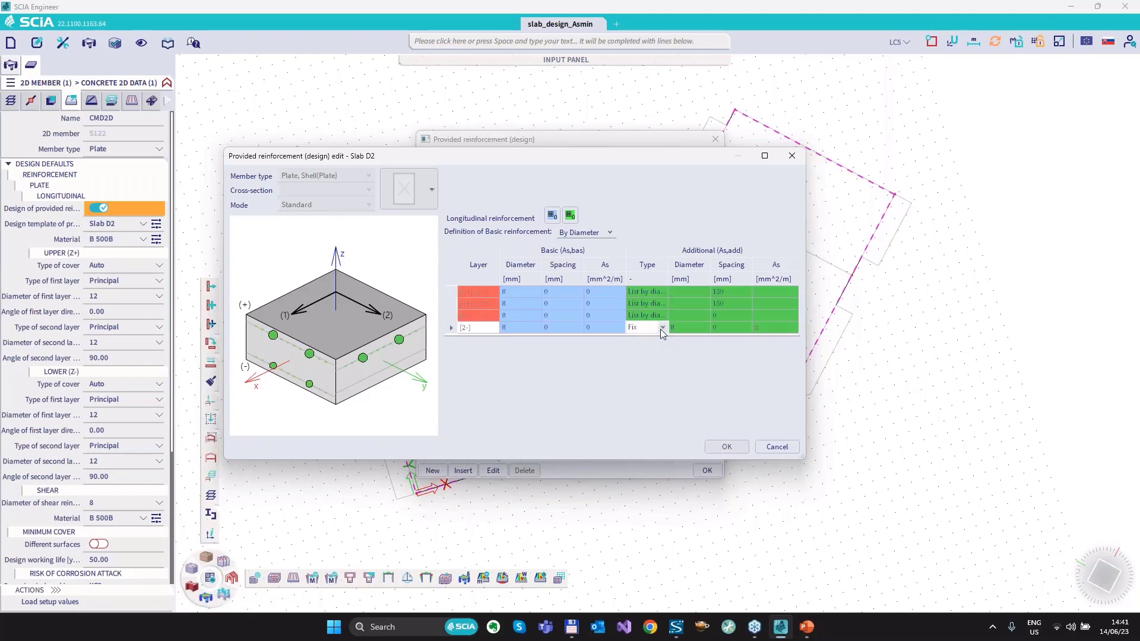
{"action": "left_click", "coordinate": [663, 329]}
{"action": "left_click", "coordinate": [658, 349]}
Enter the additional reinforcement diameter list 8;12;16 for all four layers of the Slab D2 template.
{"action": "left_click", "coordinate": [686, 291]}
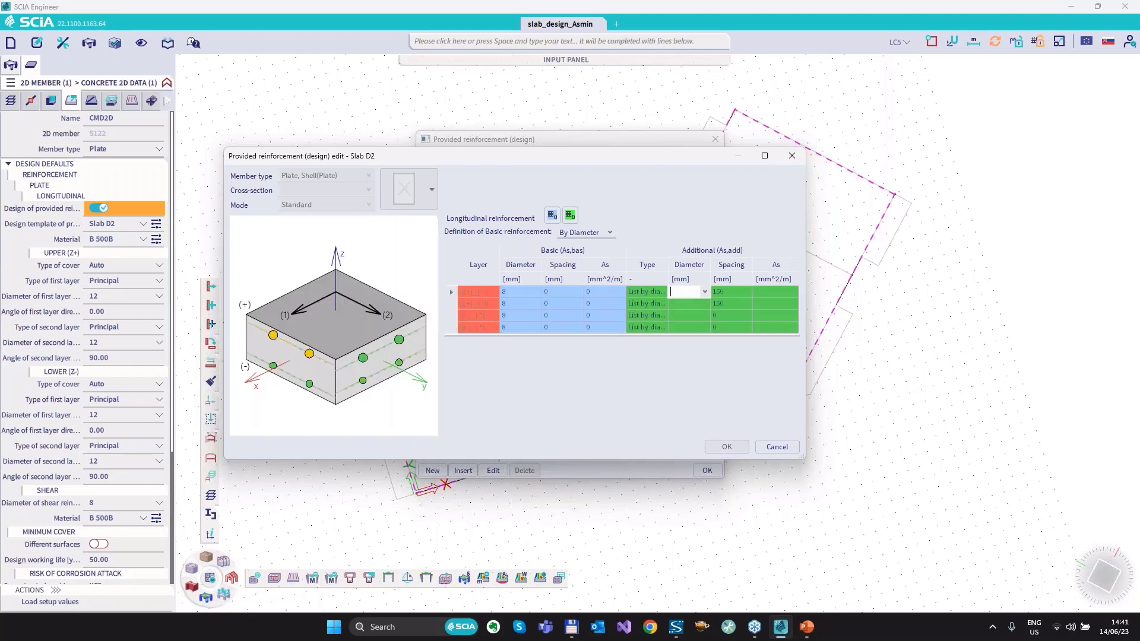
{"action": "type", "text": "8;12;16"}
{"action": "left_click", "coordinate": [718, 293]}
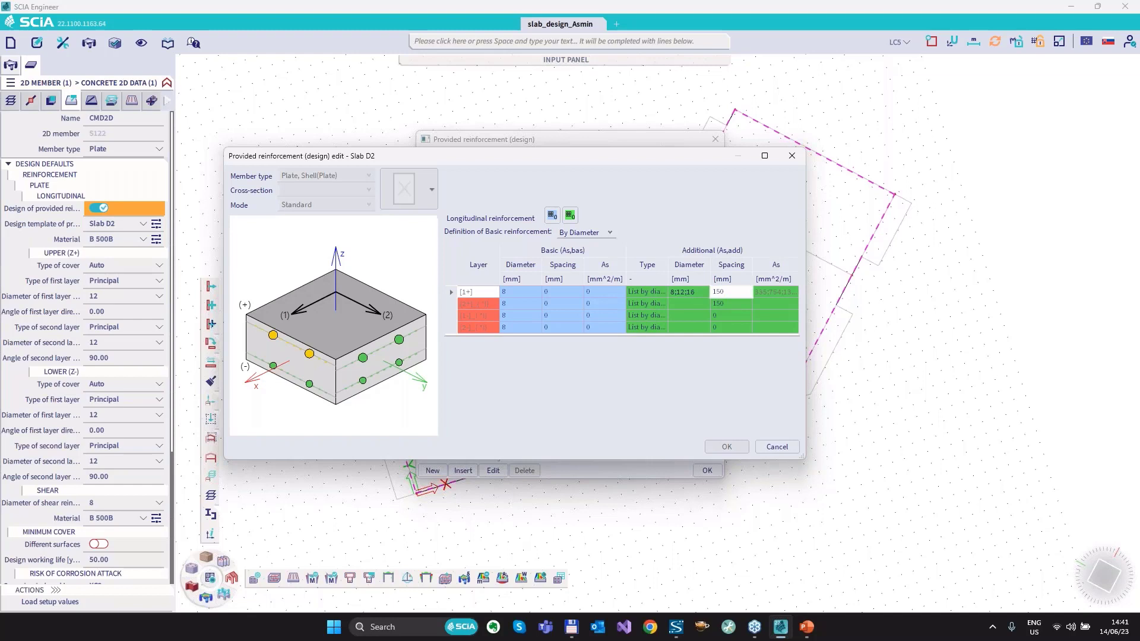
{"action": "left_click", "coordinate": [705, 292]}
{"action": "key", "text": "ctrl+c"}
{"action": "left_click", "coordinate": [683, 304]}
{"action": "key", "text": "ctrl+v"}
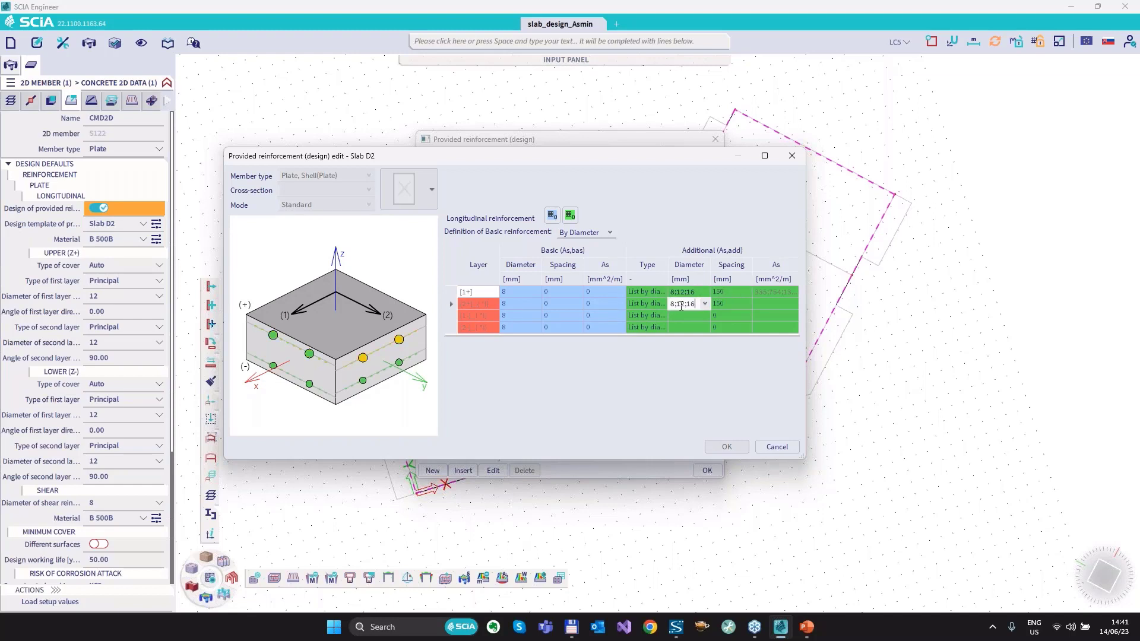
{"action": "left_click", "coordinate": [681, 315]}
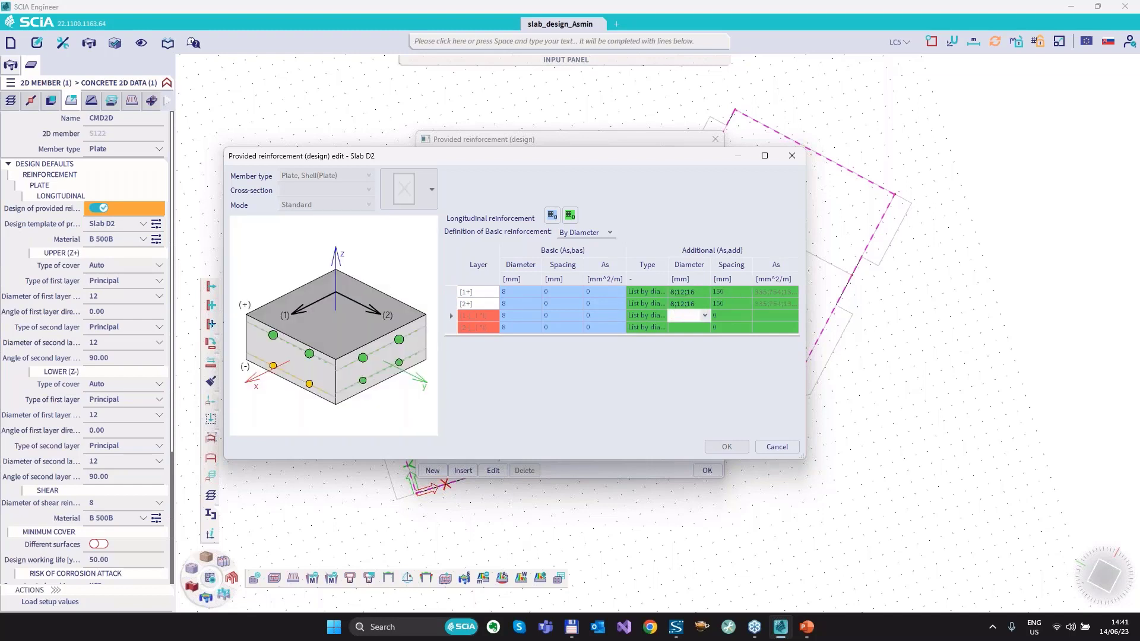
{"action": "key", "text": "ctrl+v"}
{"action": "left_click", "coordinate": [680, 327]}
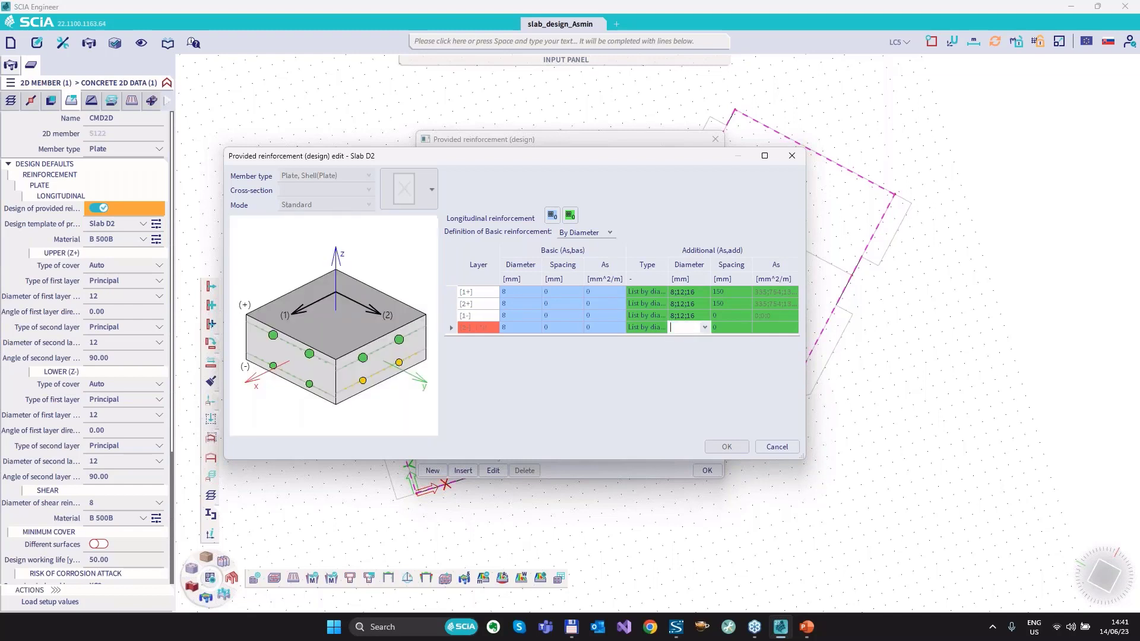
{"action": "key", "text": "ctrl+v"}
Set the additional reinforcement spacing to 150 mm for layers [1-] and [2-], and confirm the Slab D2 template.
{"action": "left_click", "coordinate": [722, 315]}
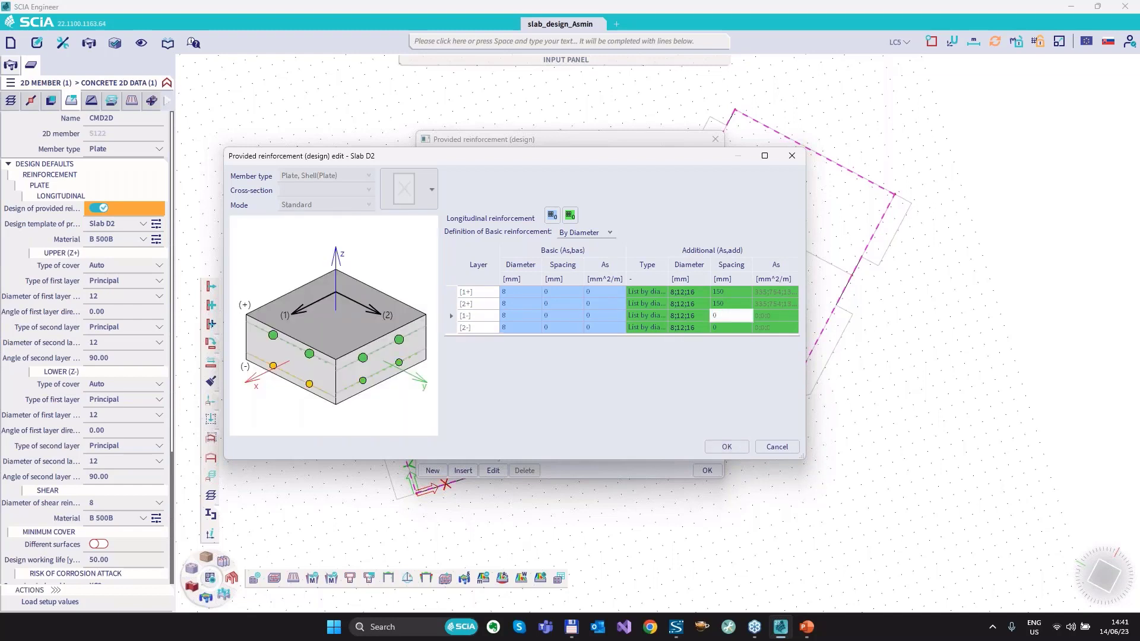
{"action": "type", "text": "150"}
{"action": "key", "text": "Return"}
{"action": "type", "text": "150"}
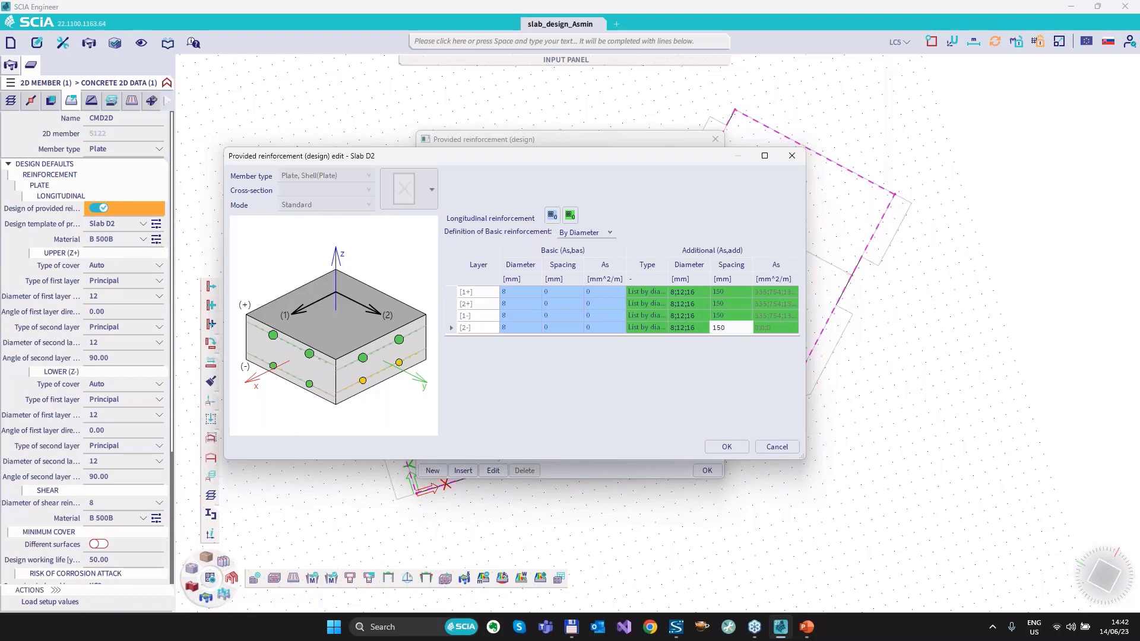
{"action": "key", "text": "Return"}
{"action": "left_click", "coordinate": [726, 447]}
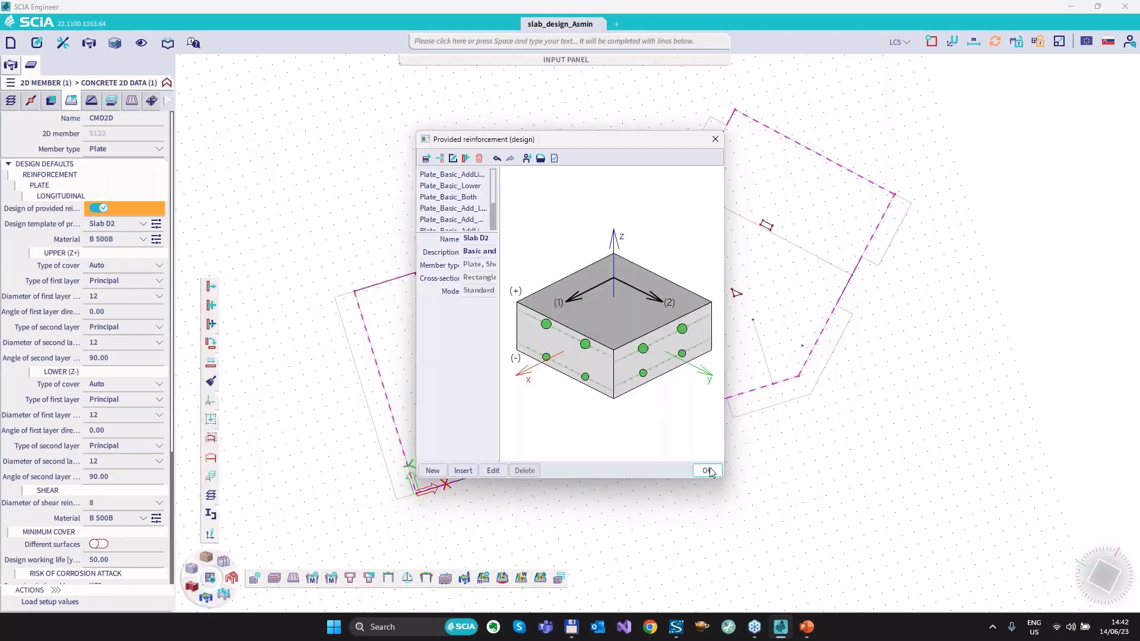
{"action": "left_click", "coordinate": [708, 471]}
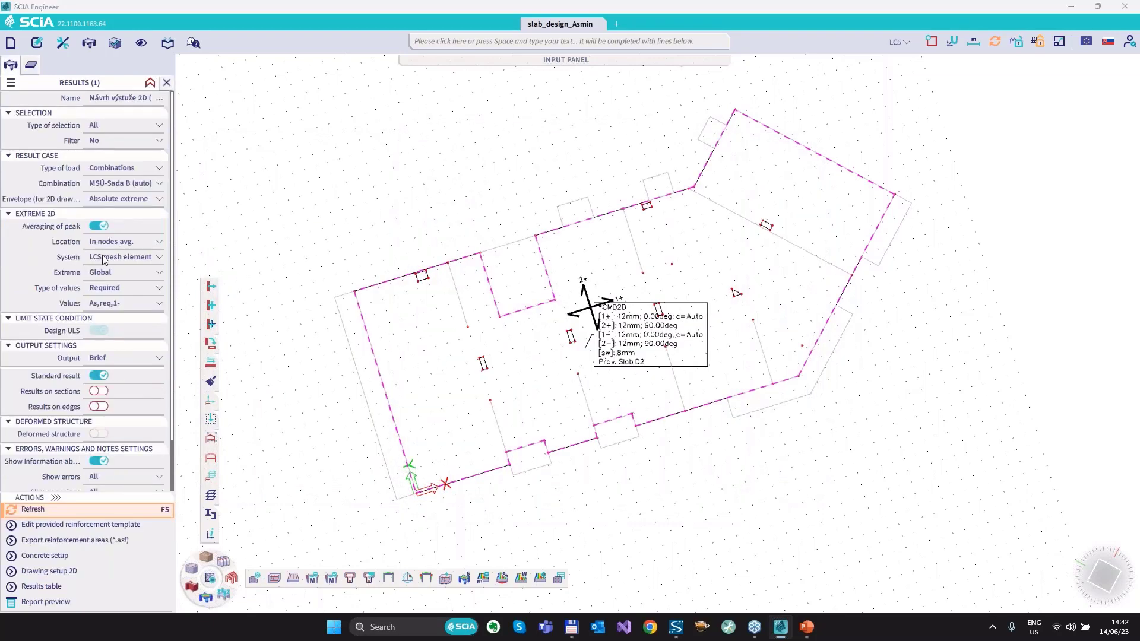
Show Provided values Nø,prov,1- for the 2D reinforcement design without considering user reinforcement, and refresh the results.
{"action": "left_click", "coordinate": [107, 288]}
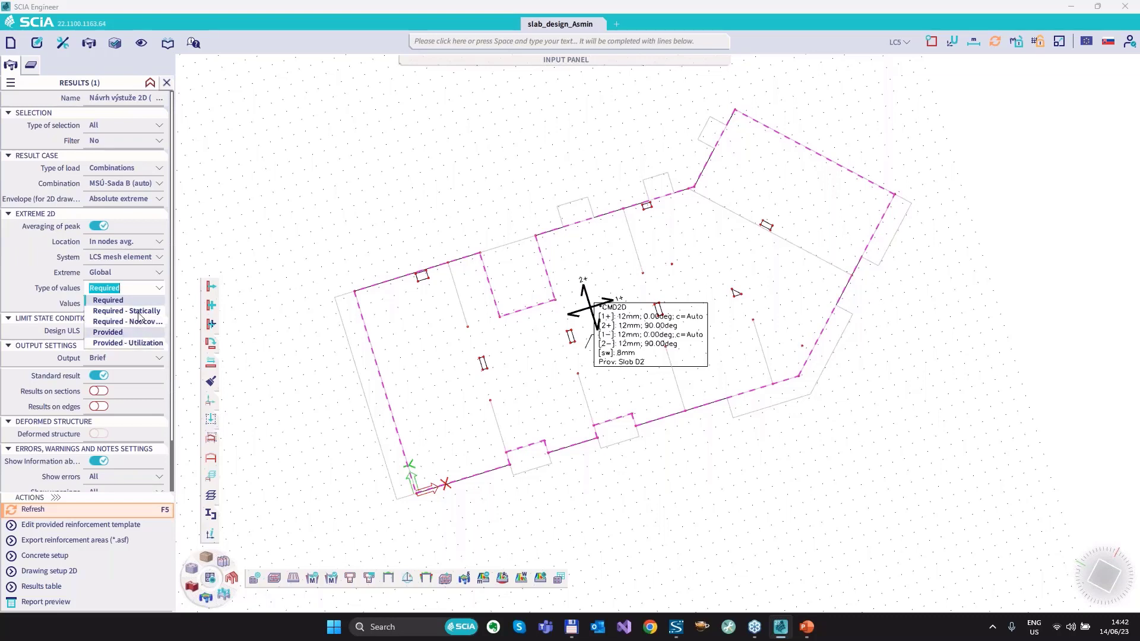
{"action": "left_click", "coordinate": [108, 332]}
{"action": "left_click", "coordinate": [127, 306]}
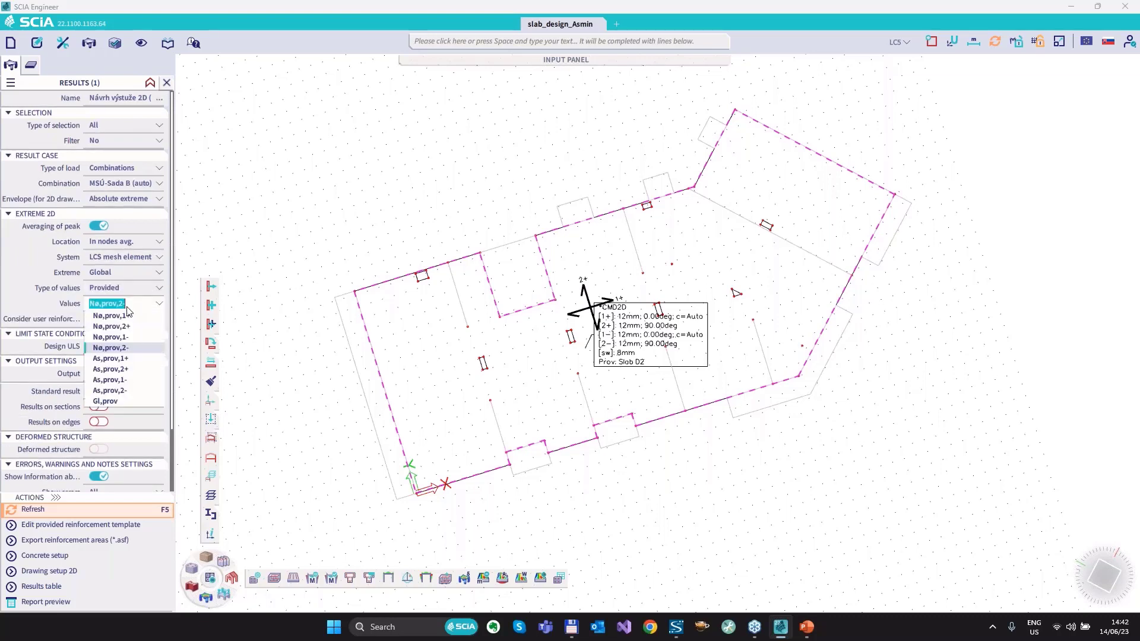
{"action": "left_click", "coordinate": [110, 336]}
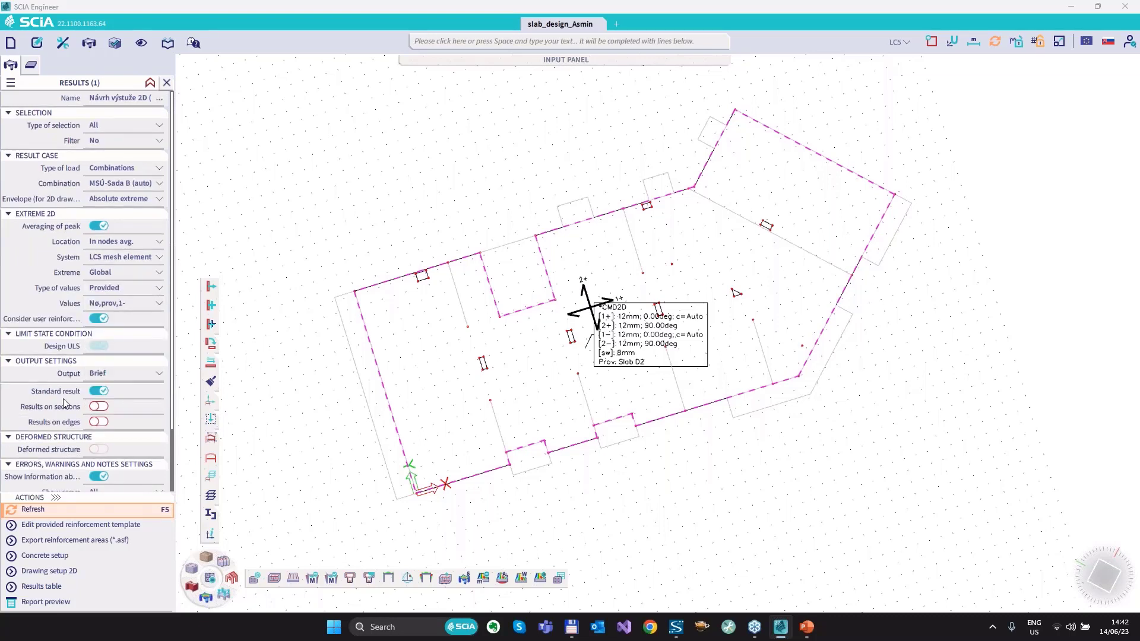
{"action": "left_click", "coordinate": [98, 318]}
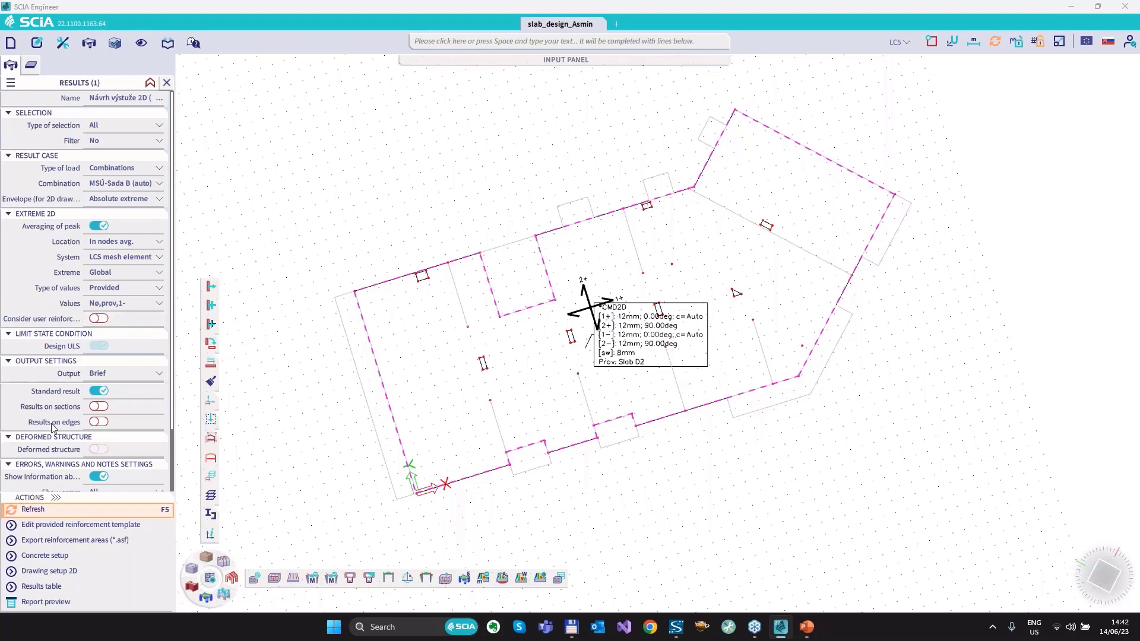
{"action": "left_click", "coordinate": [50, 510]}
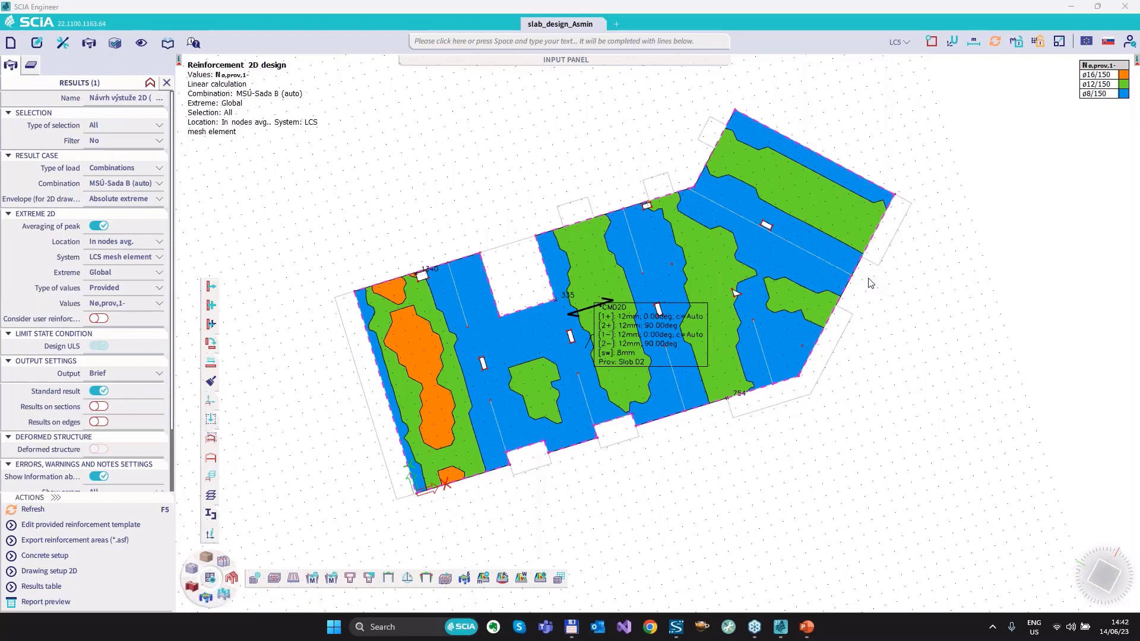
Edit slab S122's provided reinforcement template so layer [1-] uses additional diameters 6;8;12;16, and apply the change to all assigned members.
{"action": "left_click", "coordinate": [64, 525]}
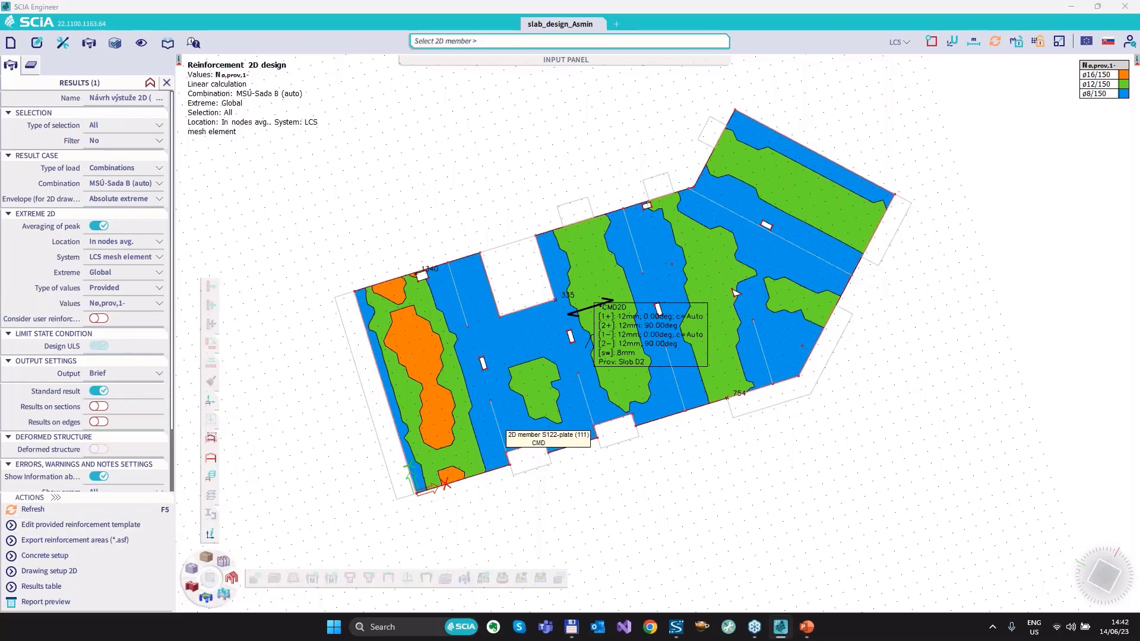
{"action": "left_click", "coordinate": [503, 424]}
{"action": "left_click", "coordinate": [673, 292]}
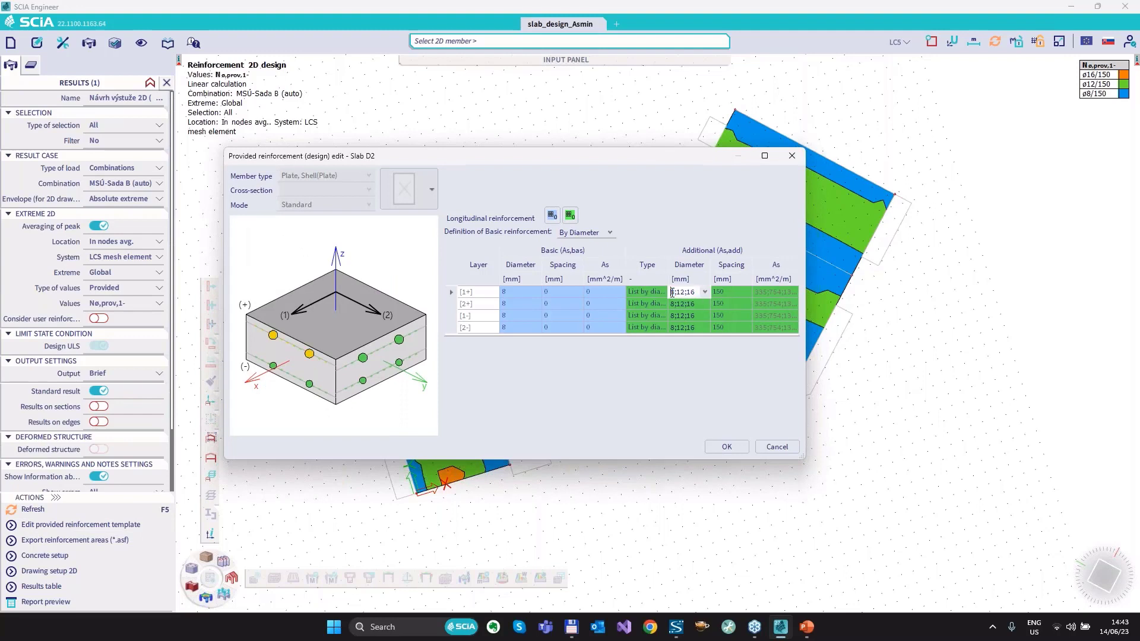
{"action": "left_click", "coordinate": [672, 315]}
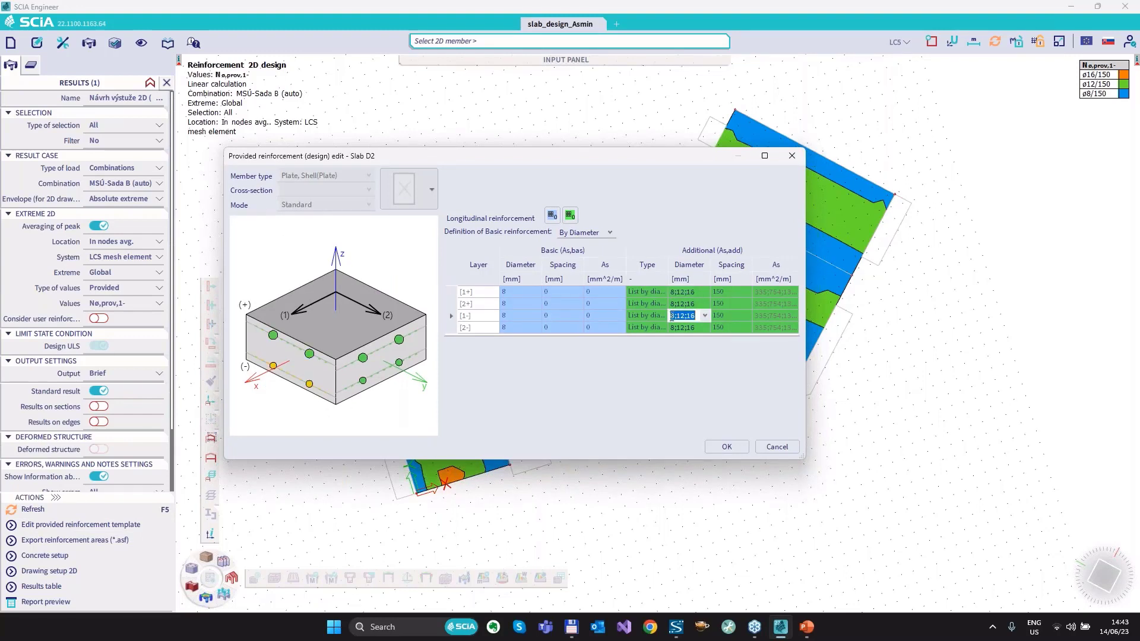
{"action": "type", "text": "6;"}
{"action": "key", "text": "Return"}
{"action": "left_click", "coordinate": [726, 448]}
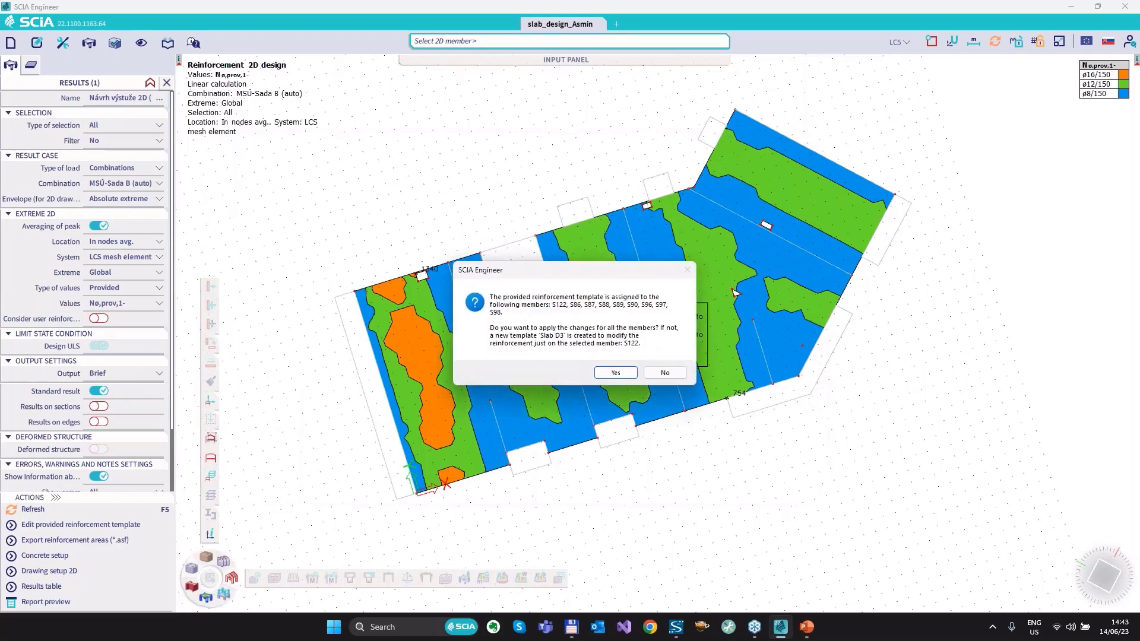
{"action": "left_click", "coordinate": [615, 373]}
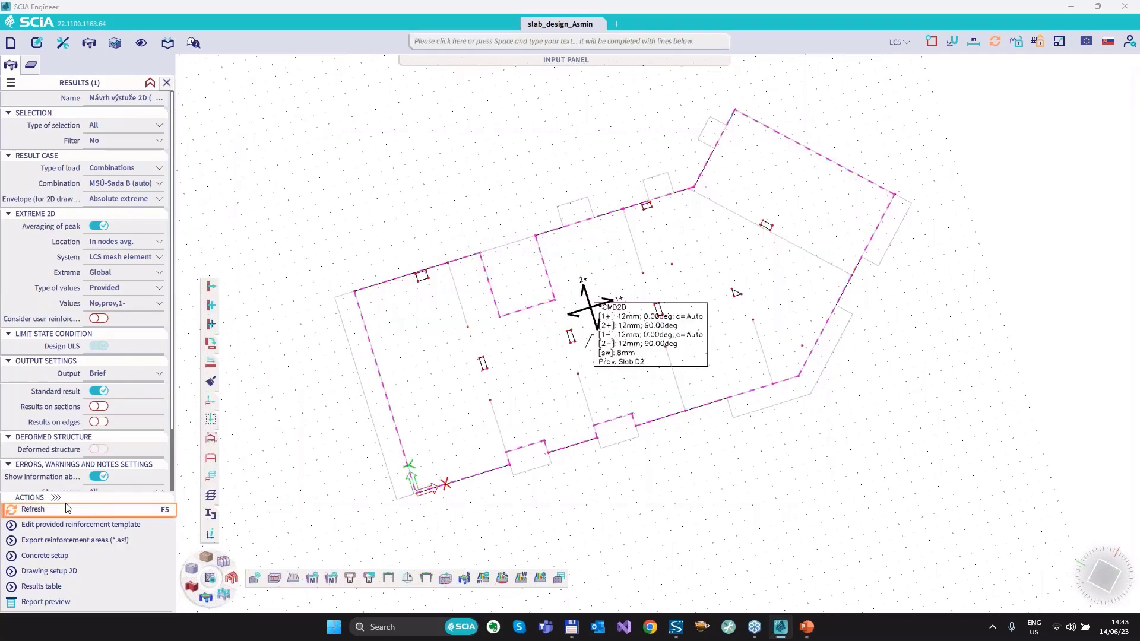
Refresh the 2D reinforcement design for Nø,prov,1-, and set the displayed value to As,prov,1-.
{"action": "left_click", "coordinate": [40, 511]}
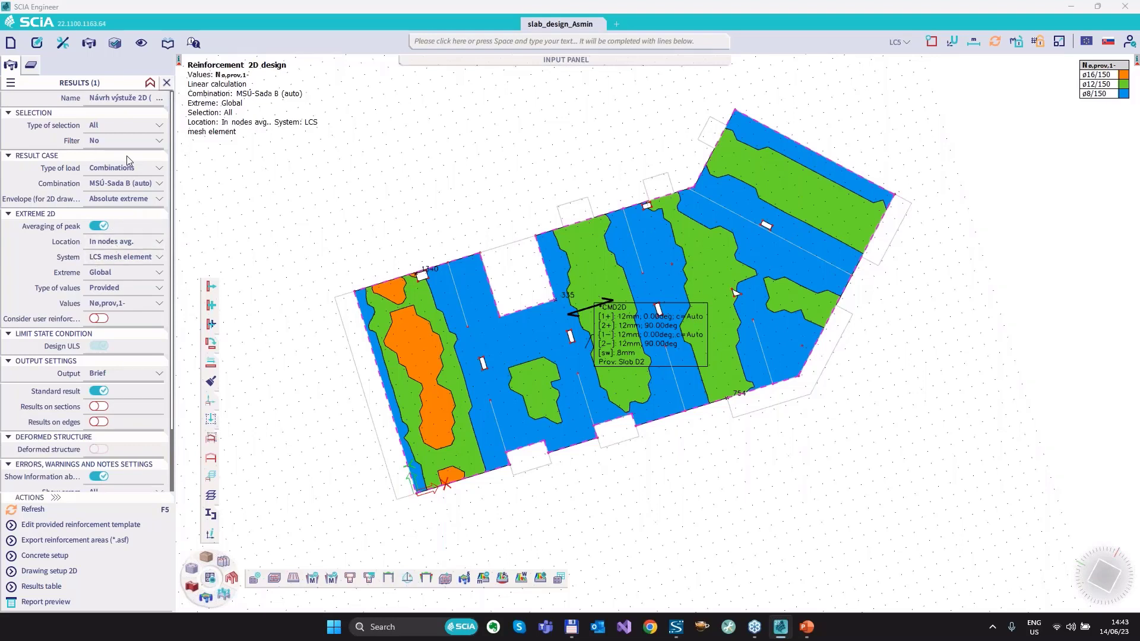
{"action": "left_click", "coordinate": [120, 304]}
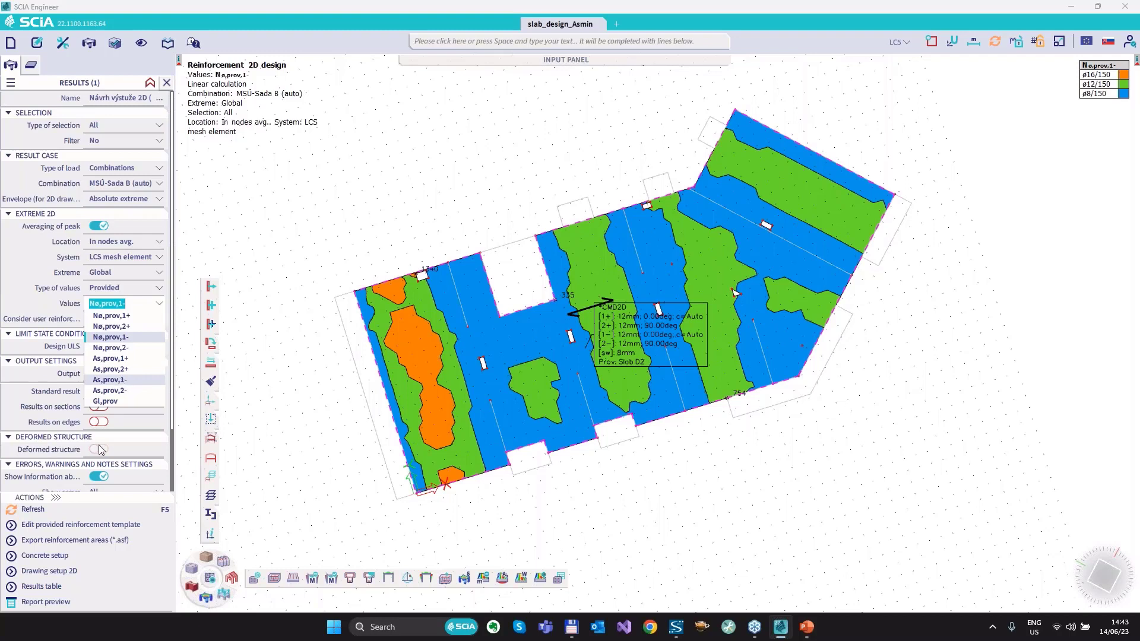
{"action": "key", "text": "Return"}
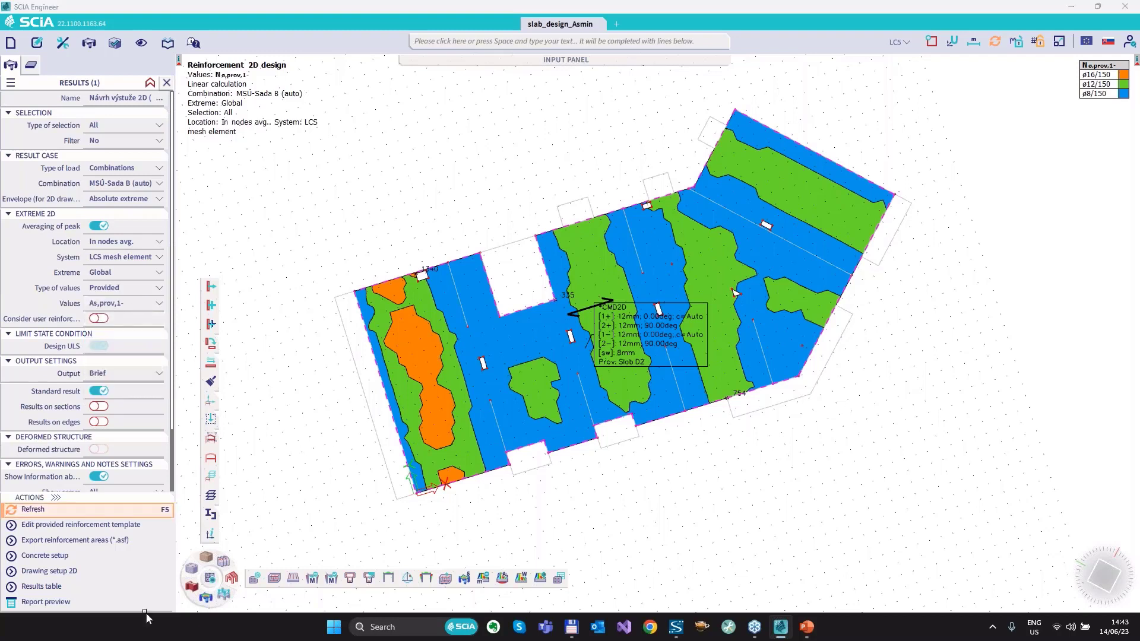
Check the diameters and reinforcement areas in slab S122's provided reinforcement template, and close it without changes.
{"action": "left_click", "coordinate": [71, 526]}
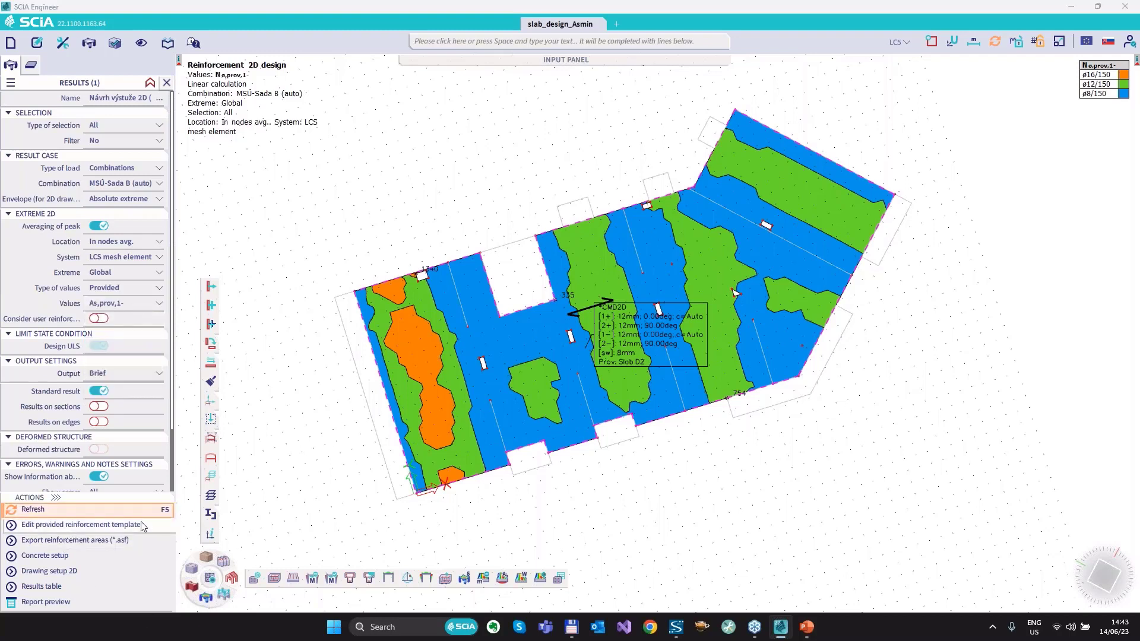
{"action": "left_click", "coordinate": [572, 450]}
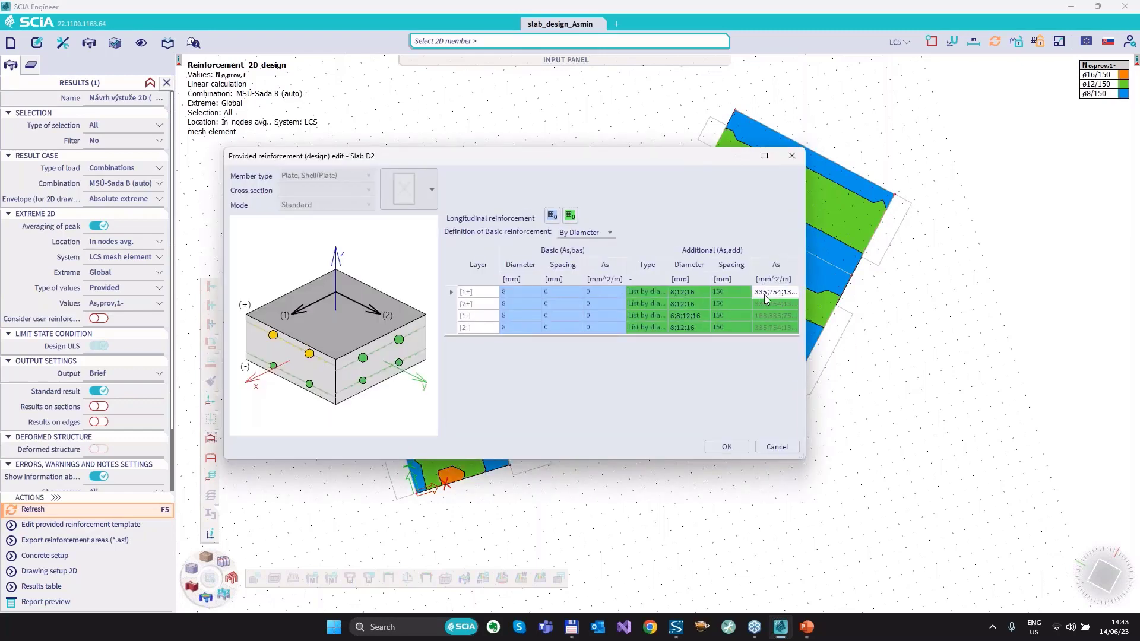
{"action": "left_click", "coordinate": [777, 447]}
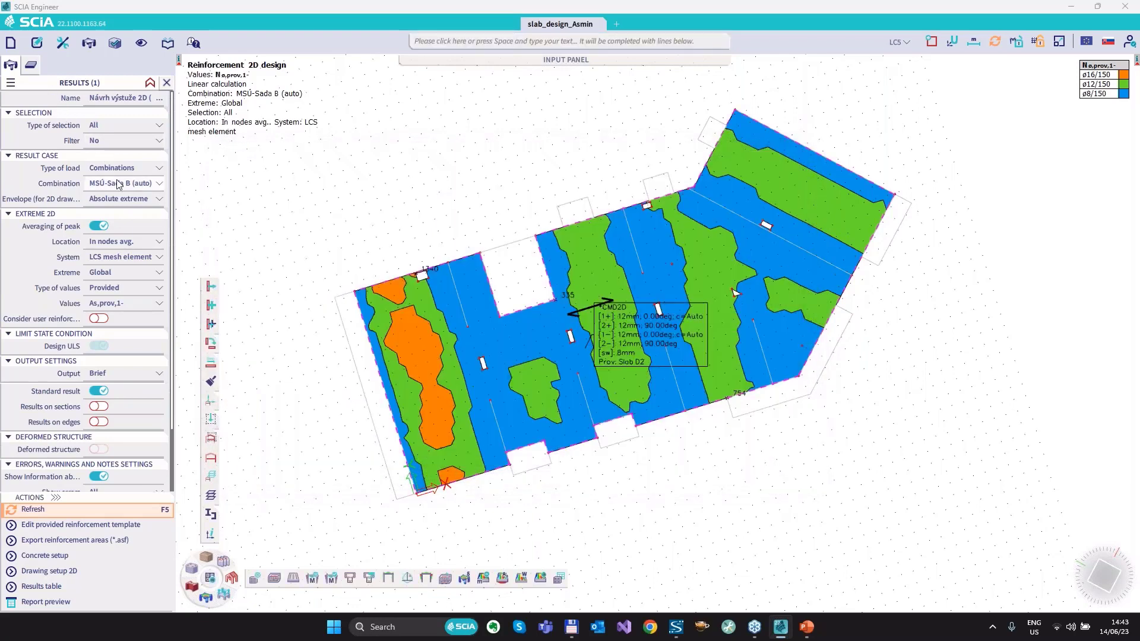
Display the Required reinforcement As,req,1- on the slab, and check it against slab S122's provided reinforcement template.
{"action": "left_click", "coordinate": [116, 290]}
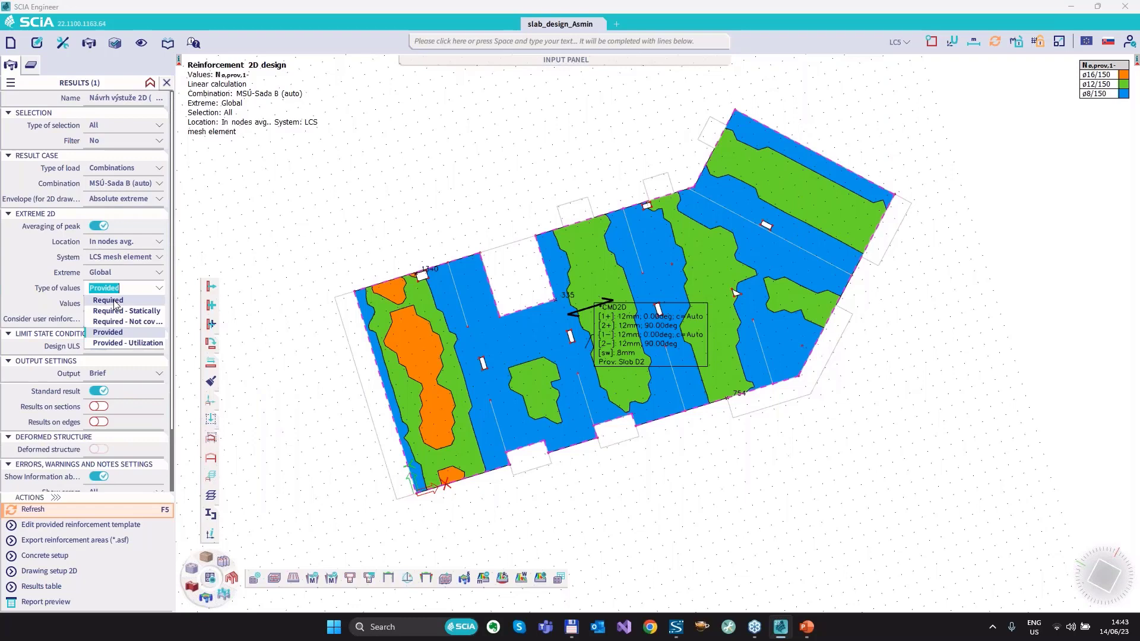
{"action": "left_click", "coordinate": [115, 304]}
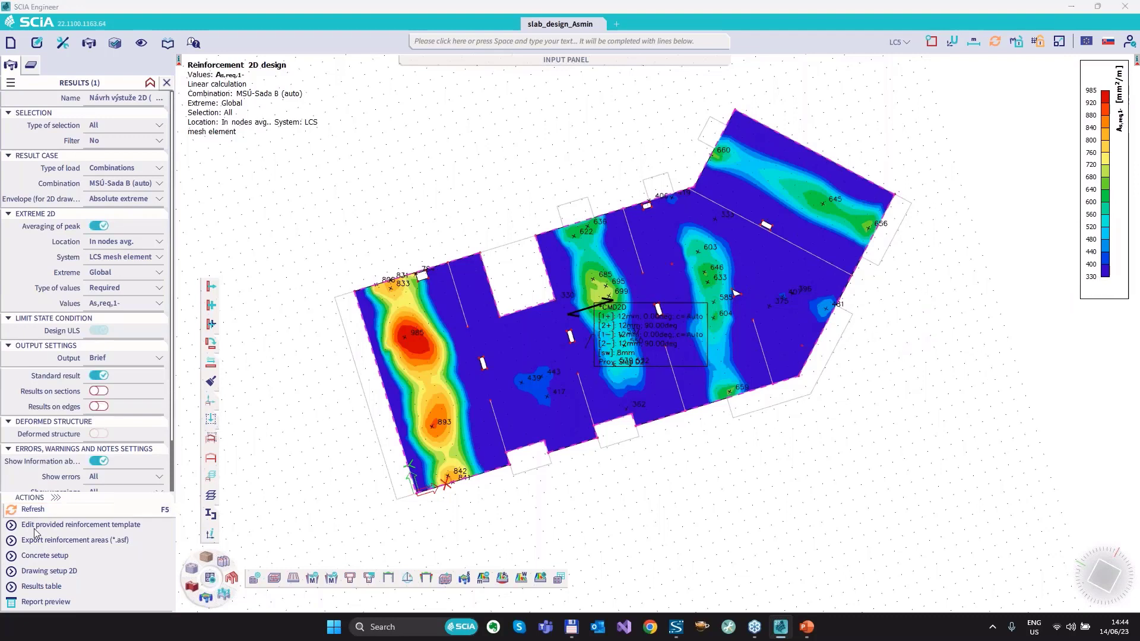
{"action": "left_click", "coordinate": [574, 449]}
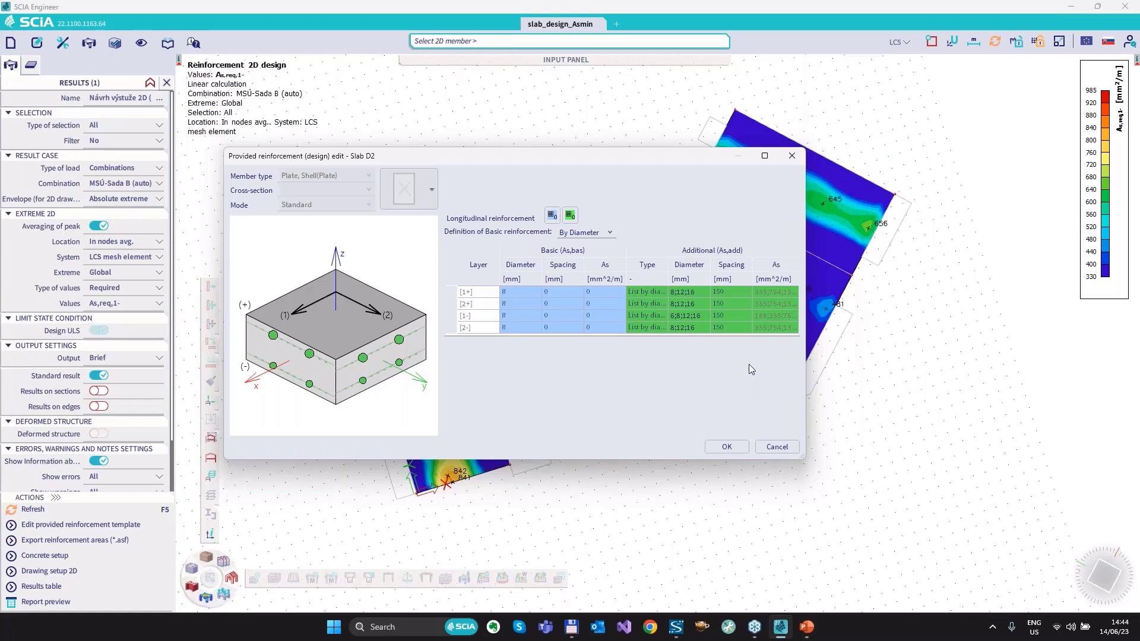
{"action": "left_click", "coordinate": [778, 448]}
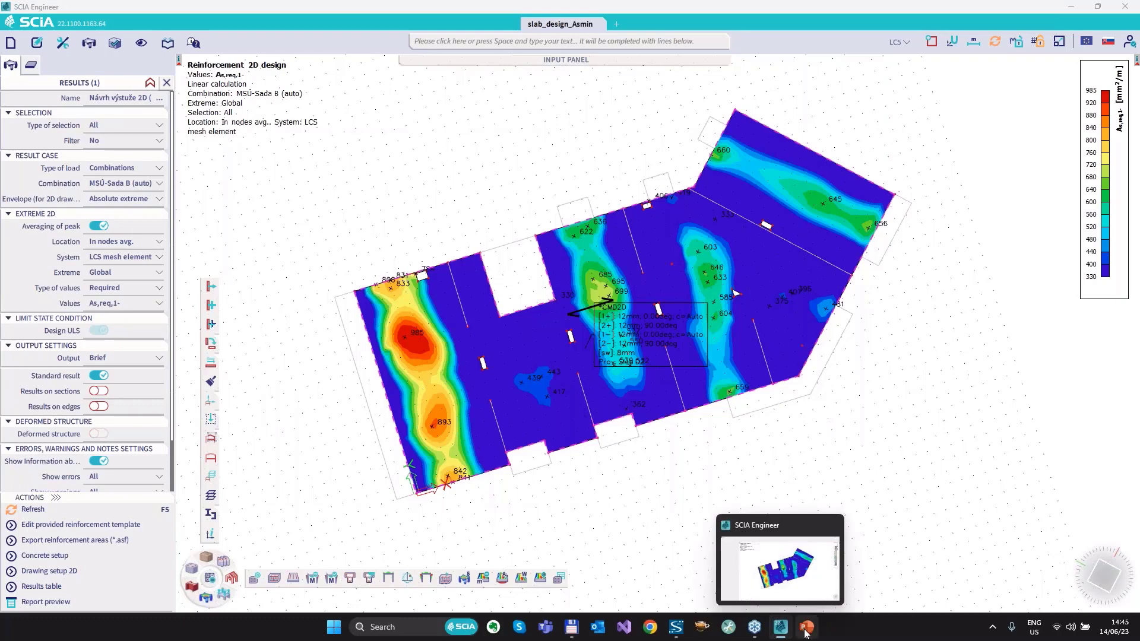
Switch to the PowerPoint slide show and advance to the slide on the bill of material including 2D reinforcement.
{"action": "mouse_move", "coordinate": [806, 627]}
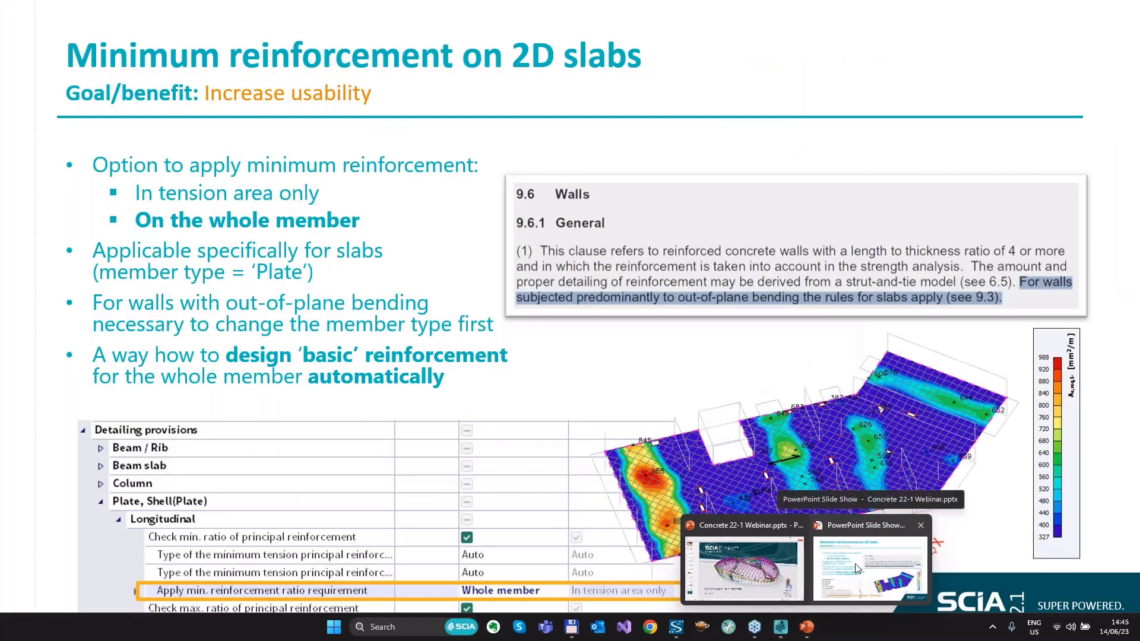
{"action": "left_click", "coordinate": [858, 569]}
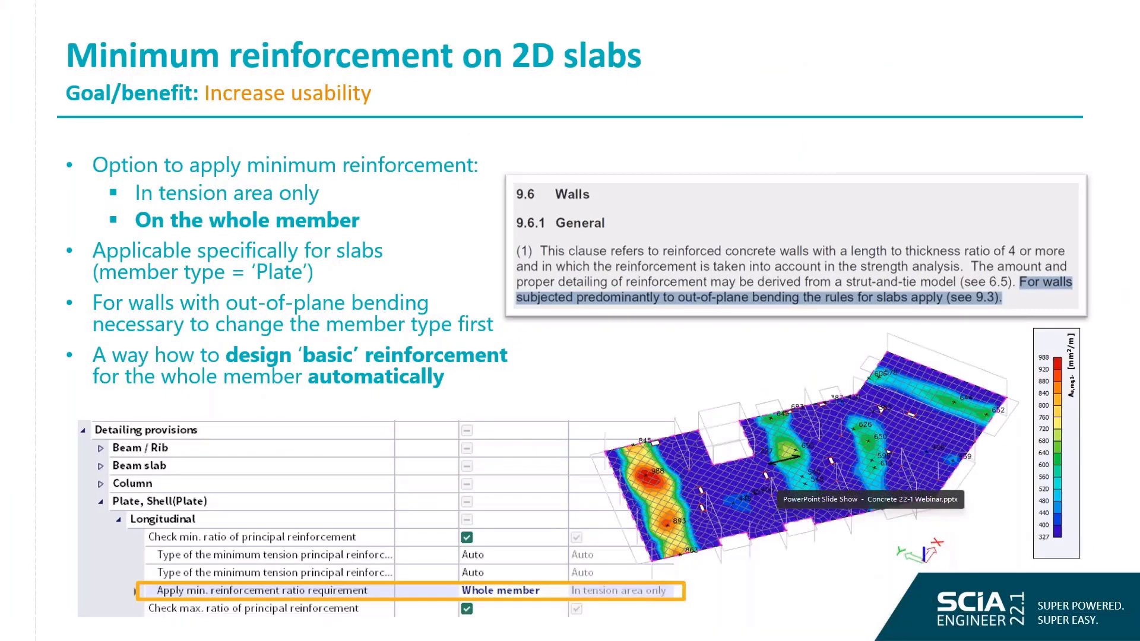
{"action": "left_click", "coordinate": [512, 337]}
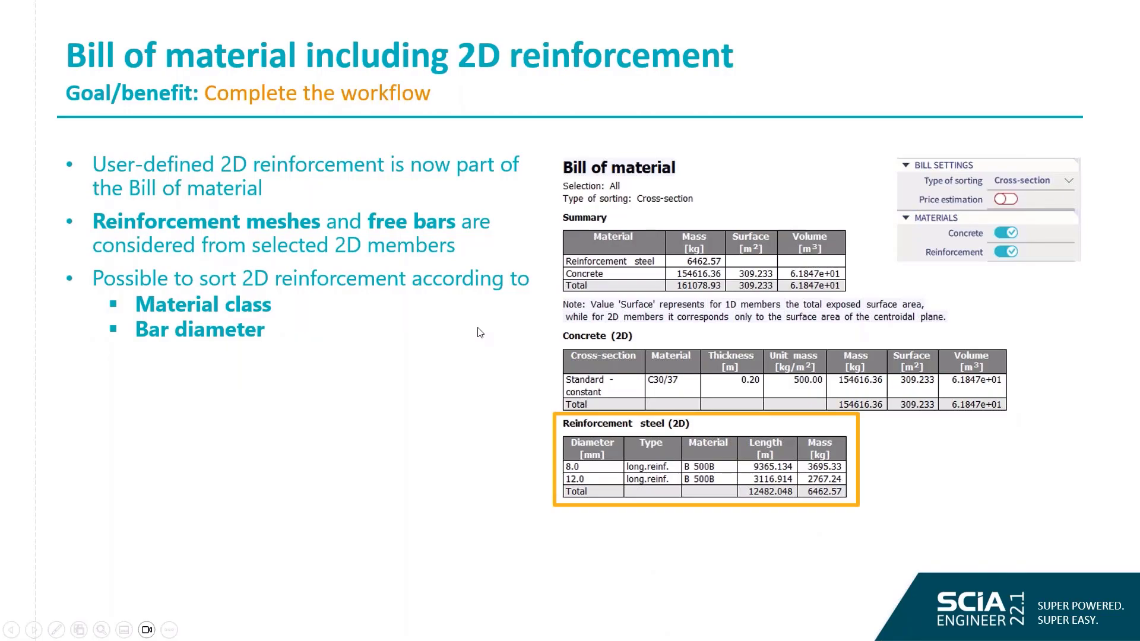
Return to SCIA Engineer, review the report preview of the required 2D reinforcement design, and close it.
{"action": "key", "text": "alt+Tab"}
{"action": "left_click", "coordinate": [109, 289]}
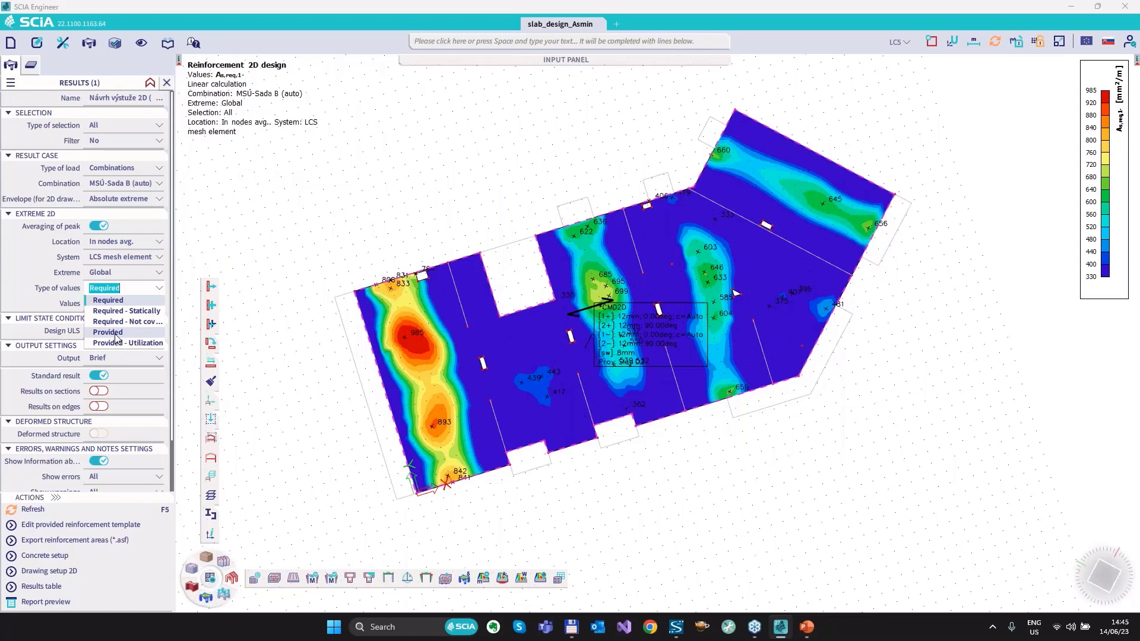
{"action": "left_click", "coordinate": [53, 606]}
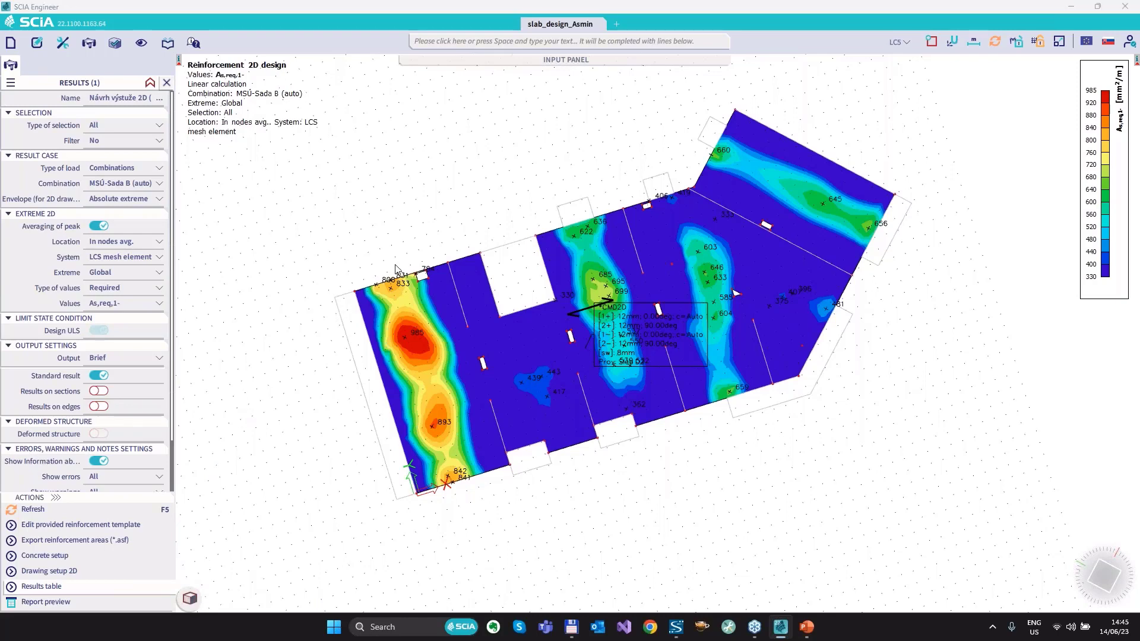
{"action": "scroll", "coordinate": [618, 251], "scroll_direction": "down", "scroll_amount": 1}
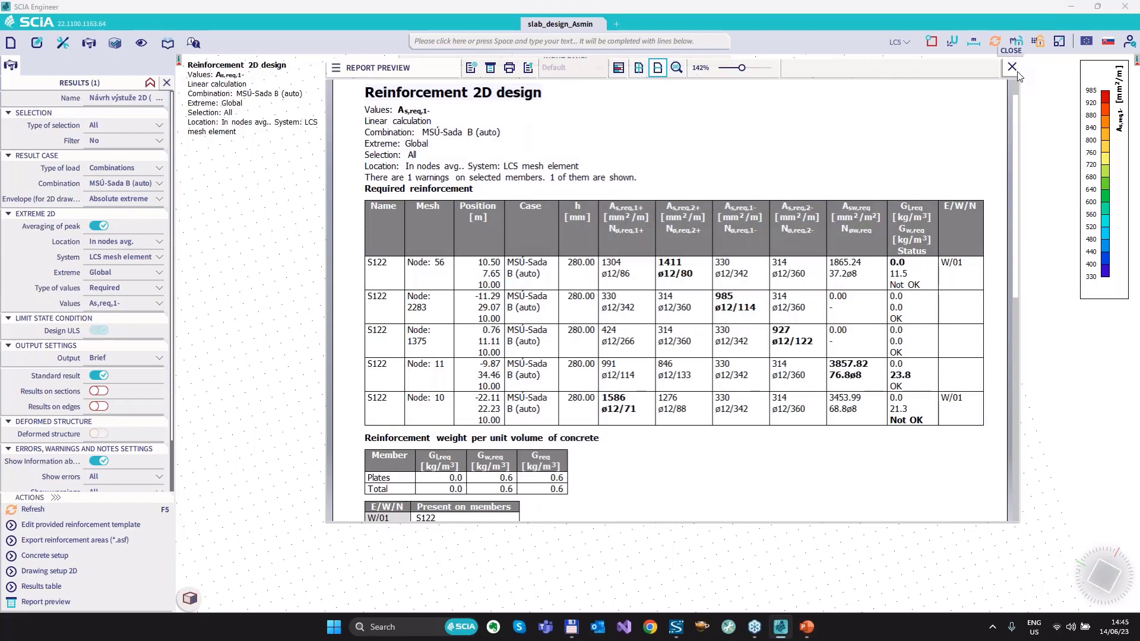
{"action": "left_click", "coordinate": [1013, 67]}
Set the 2D reinforcement design's type of values to Provided, and check the reinforcement weight per unit volume in the report preview.
{"action": "left_click", "coordinate": [114, 289]}
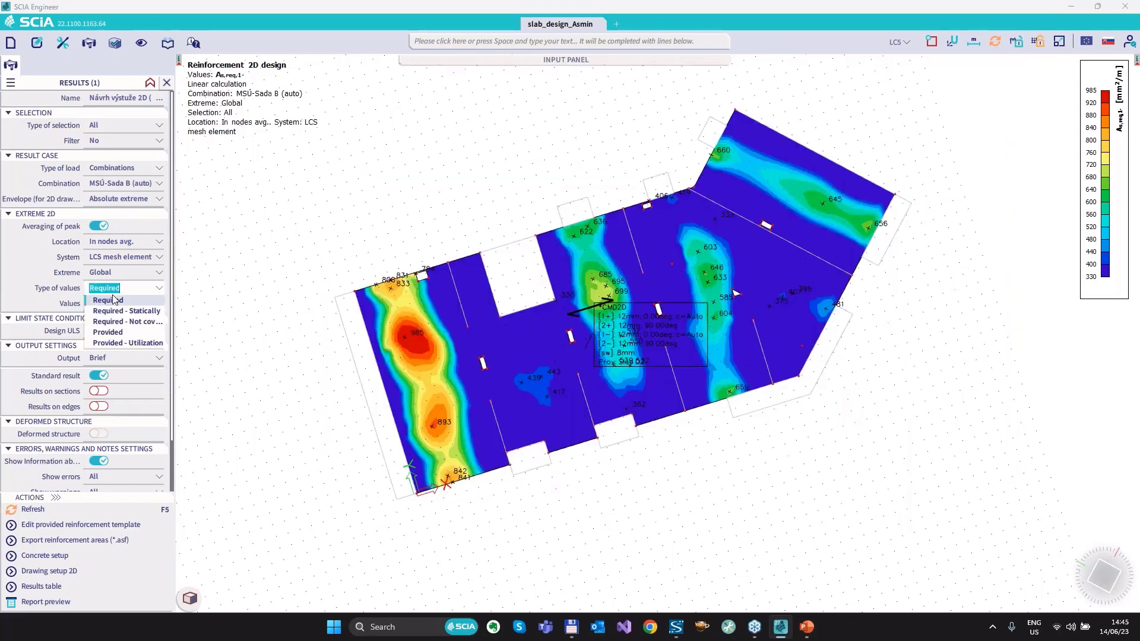
{"action": "left_click", "coordinate": [121, 334]}
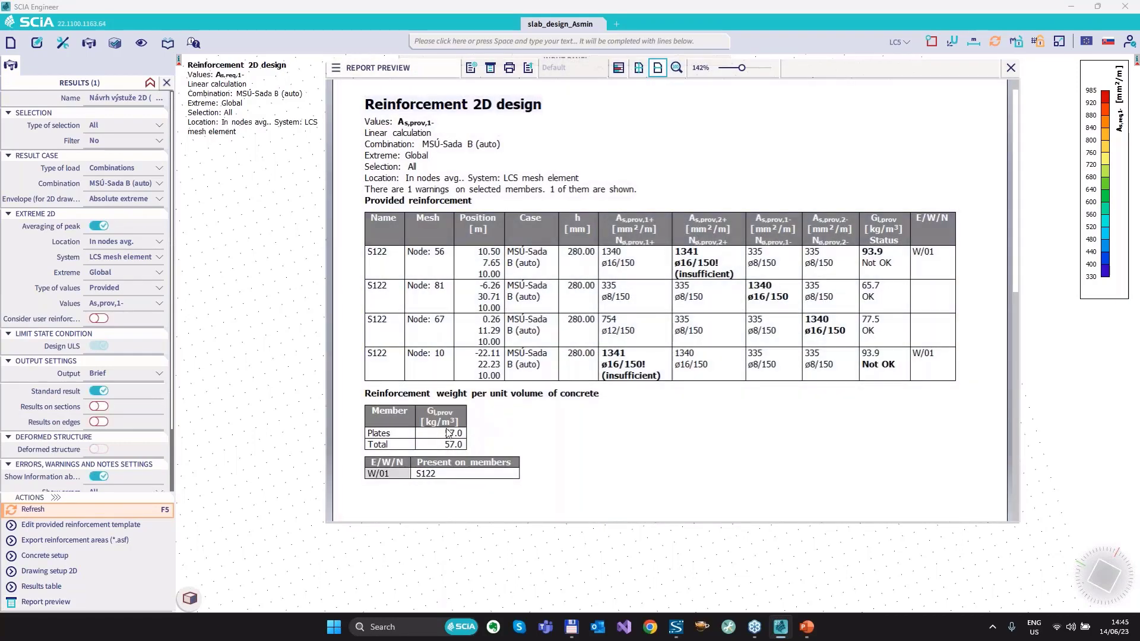
{"action": "mouse_move", "coordinate": [441, 424]}
{"action": "left_mouse_down"}
{"action": "mouse_move", "coordinate": [441, 450]}
{"action": "mouse_move", "coordinate": [452, 454]}
{"action": "mouse_move", "coordinate": [456, 427]}
{"action": "left_mouse_up"}
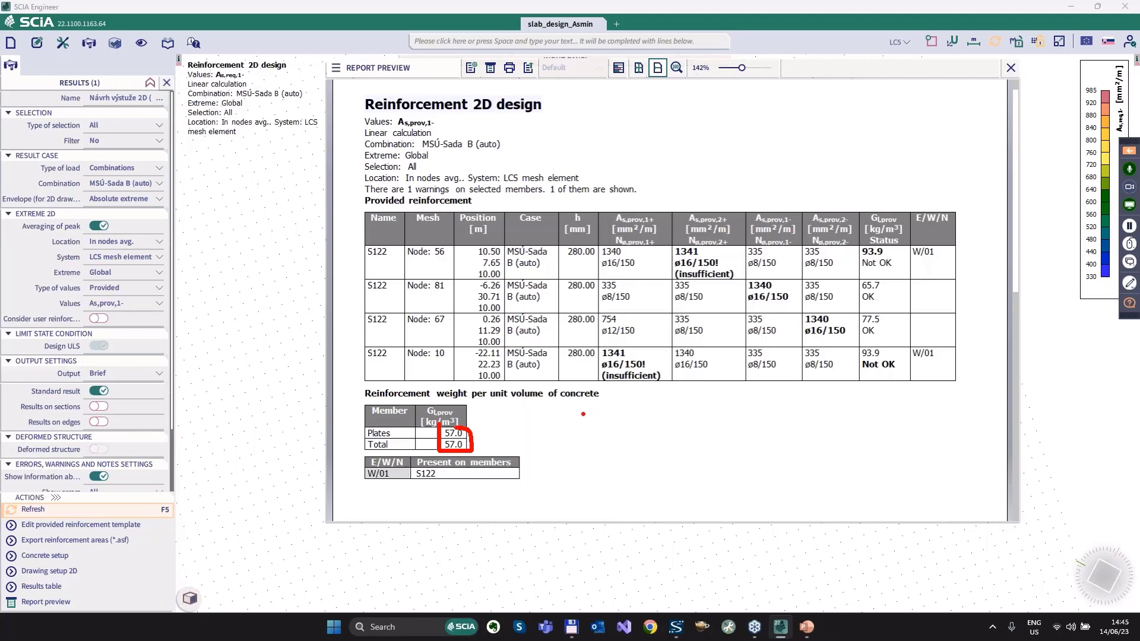
{"action": "left_click", "coordinate": [1011, 68]}
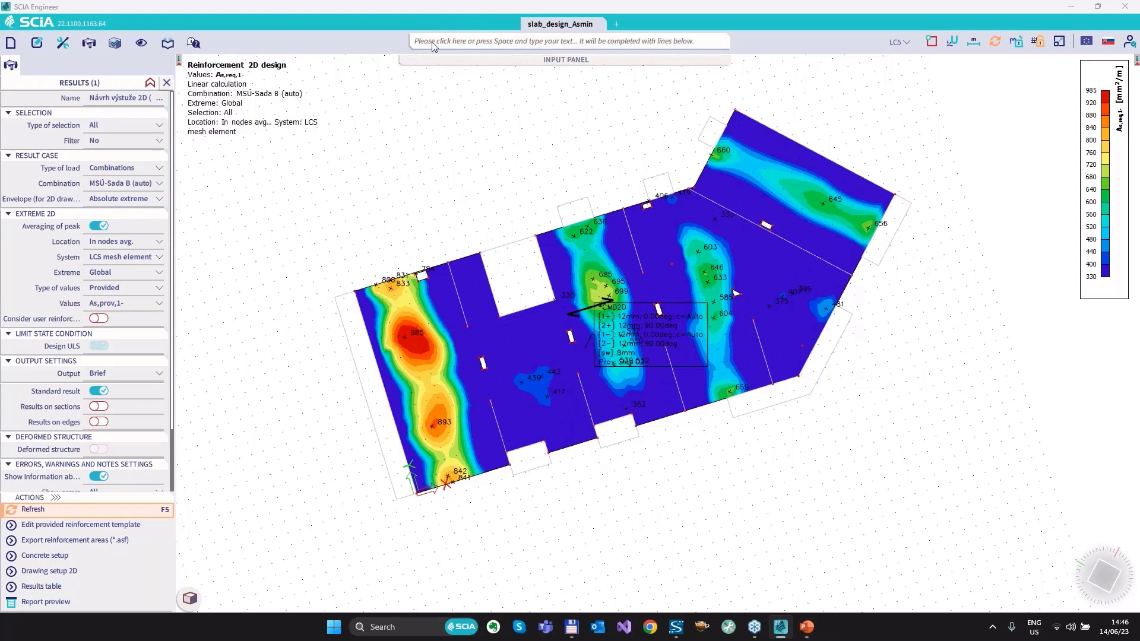
Change the view settings for 2D reinforcement regions to display the lower layer instead of the upper layer.
{"action": "right_click", "coordinate": [379, 201]}
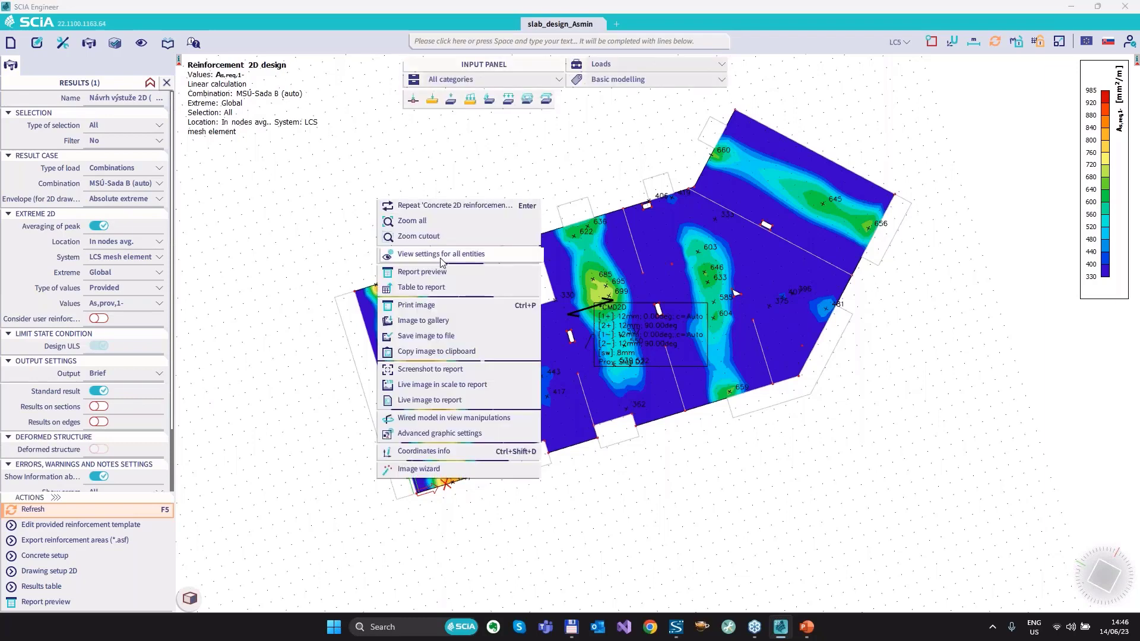
{"action": "left_click", "coordinate": [442, 255]}
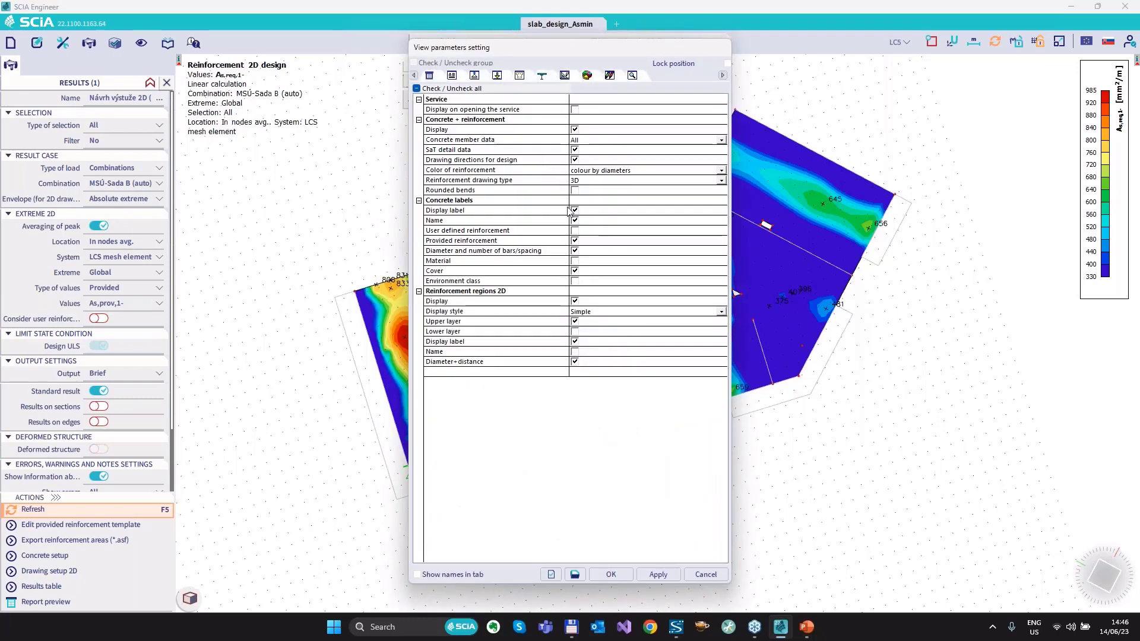
{"action": "left_click", "coordinate": [575, 331]}
{"action": "left_click", "coordinate": [575, 321]}
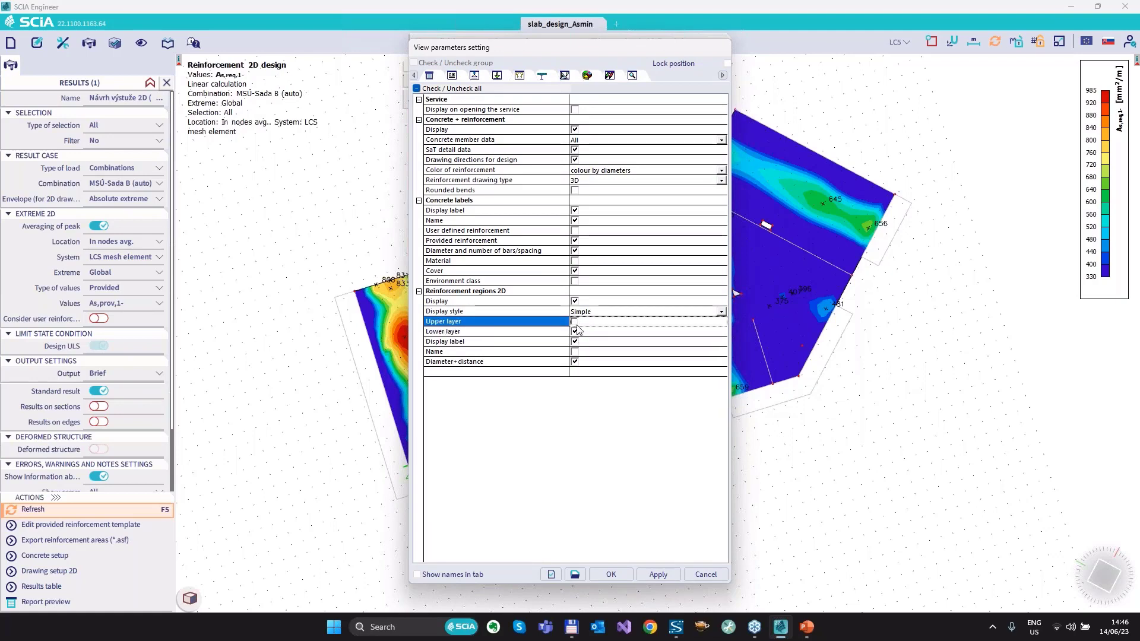
{"action": "left_click", "coordinate": [616, 575]}
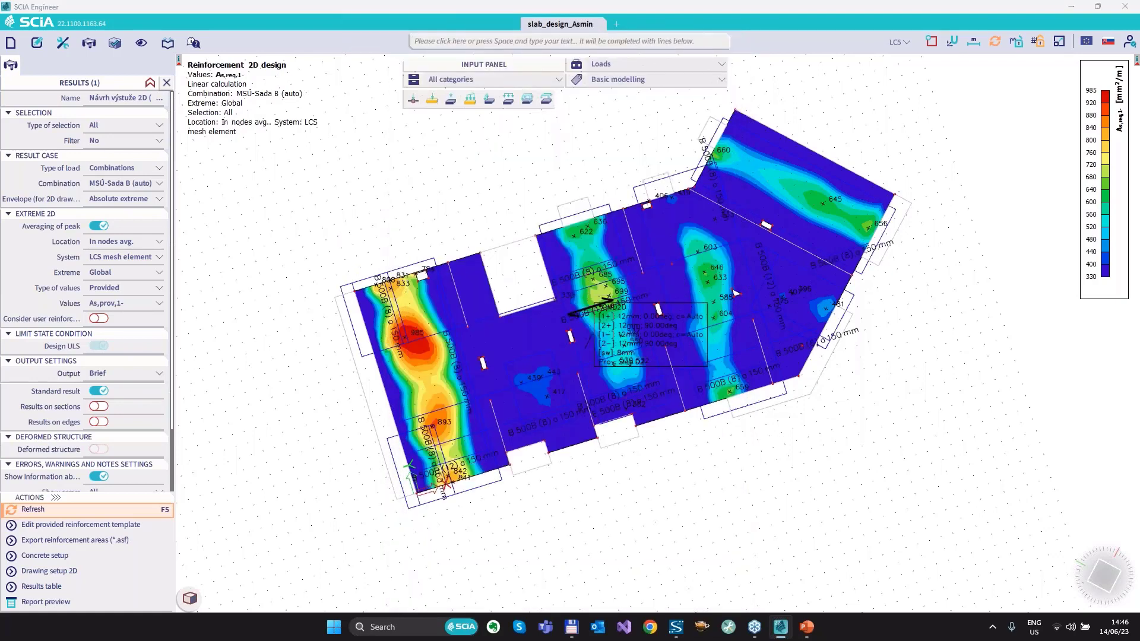
Find and open the Bill of reinforcement for all members, and preview its report.
{"action": "left_click", "coordinate": [429, 44]}
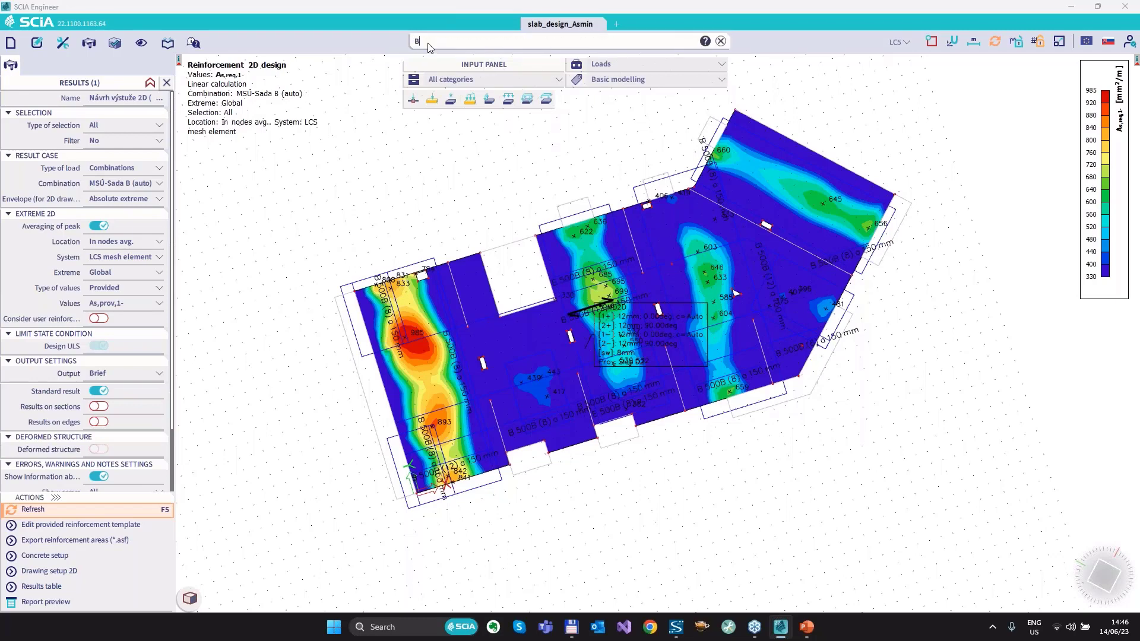
{"action": "type", "text": "Bill"}
{"action": "left_click", "coordinate": [443, 73]}
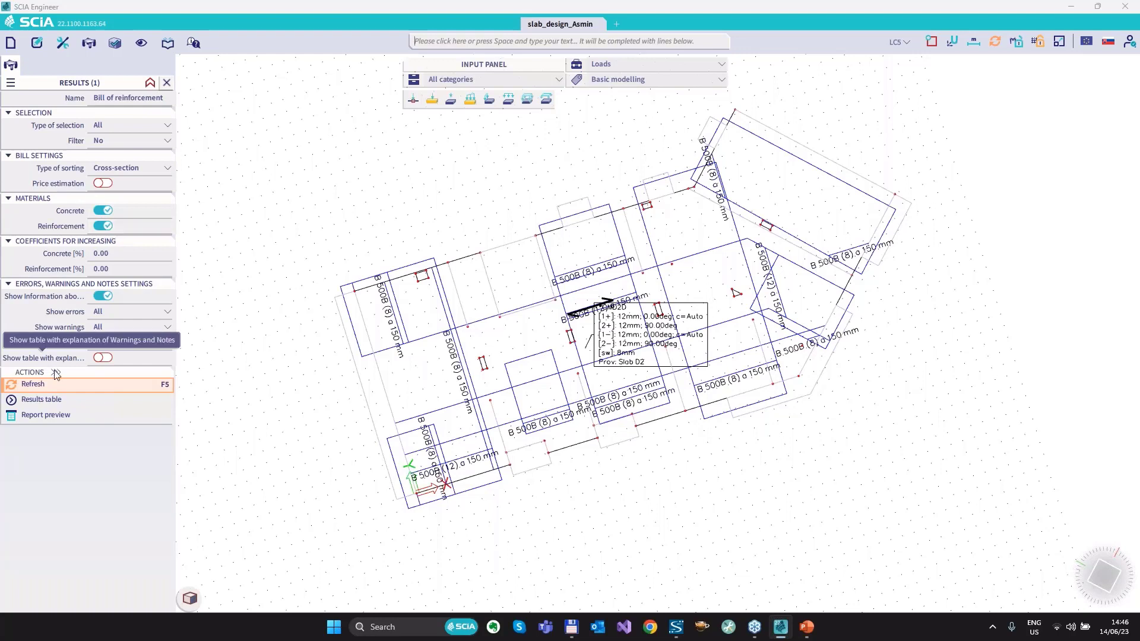
{"action": "left_click", "coordinate": [108, 388]}
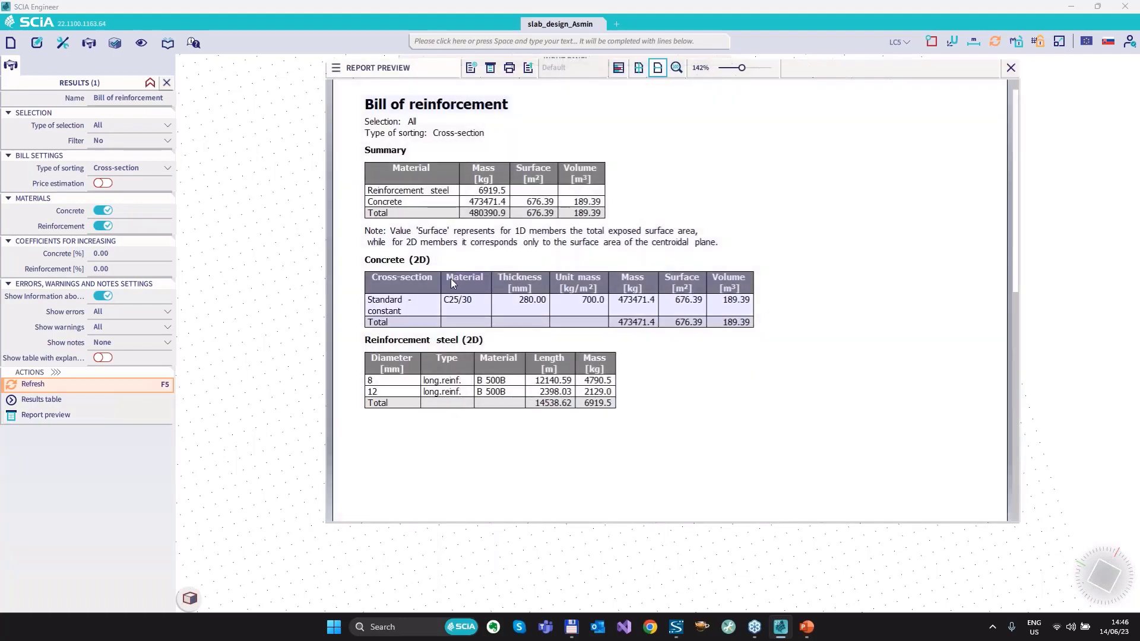
Examine the Concrete (2D) and Reinforcement steel (2D) tables in the bill sorted by cross-section, and close the preview.
{"action": "mouse_move", "coordinate": [360, 255]}
{"action": "left_mouse_down"}
{"action": "mouse_move", "coordinate": [363, 326]}
{"action": "mouse_move", "coordinate": [753, 331]}
{"action": "mouse_move", "coordinate": [759, 259]}
{"action": "mouse_move", "coordinate": [519, 255]}
{"action": "left_mouse_up"}
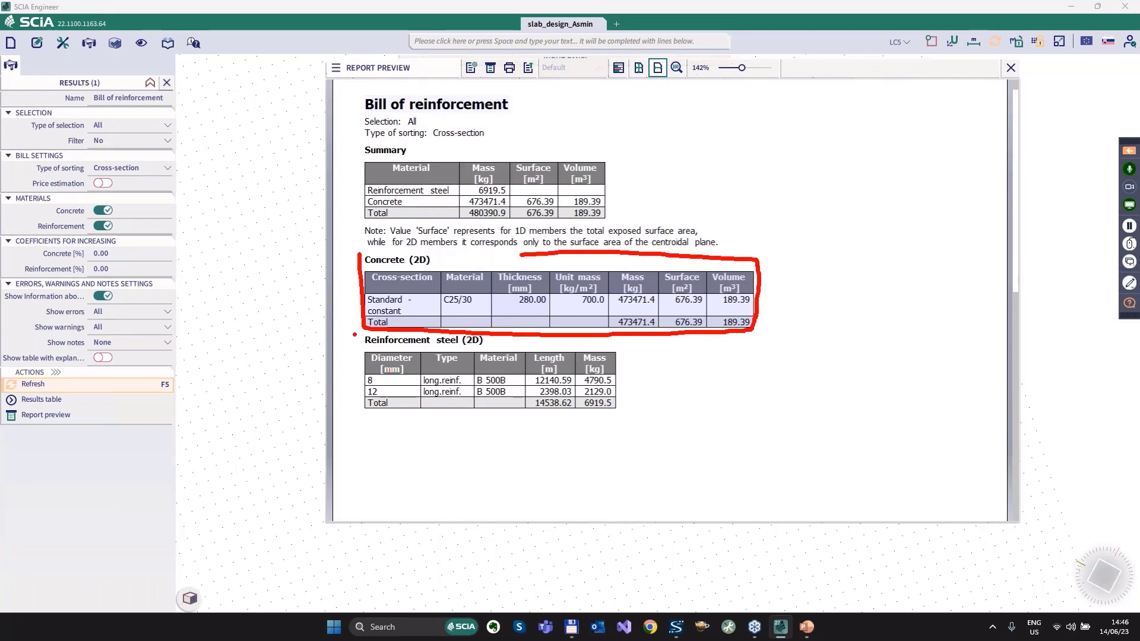
{"action": "mouse_move", "coordinate": [355, 334]}
{"action": "left_mouse_down"}
{"action": "mouse_move", "coordinate": [358, 423]}
{"action": "mouse_move", "coordinate": [643, 374]}
{"action": "mouse_move", "coordinate": [629, 358]}
{"action": "left_mouse_up"}
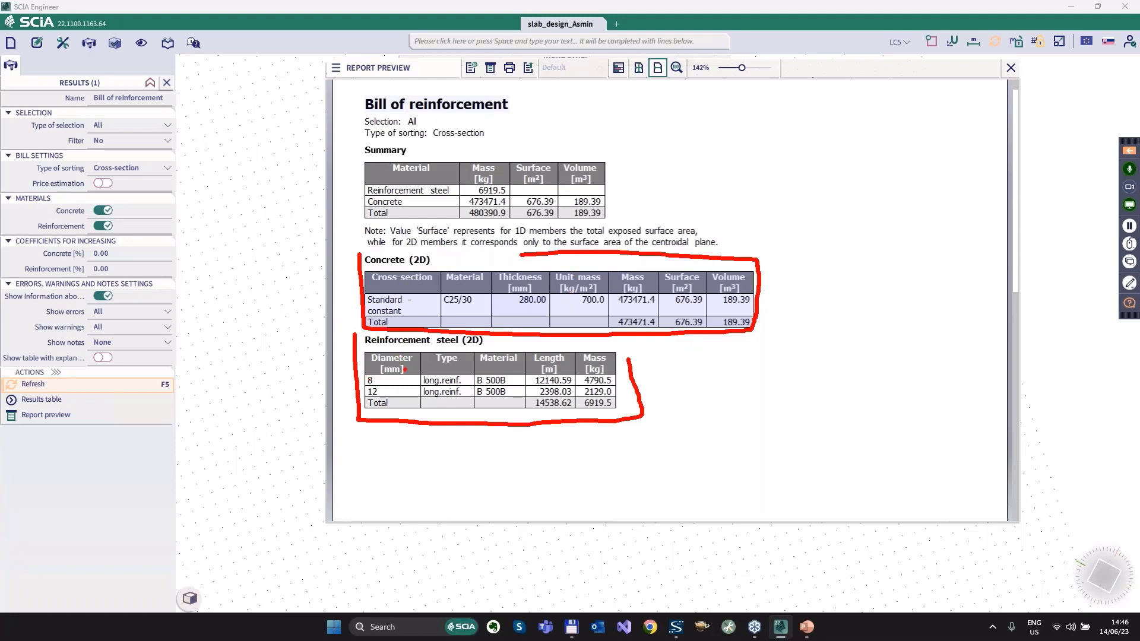
{"action": "mouse_move", "coordinate": [87, 167]}
{"action": "left_mouse_down"}
{"action": "mouse_move", "coordinate": [146, 176]}
{"action": "mouse_move", "coordinate": [150, 161]}
{"action": "left_mouse_up"}
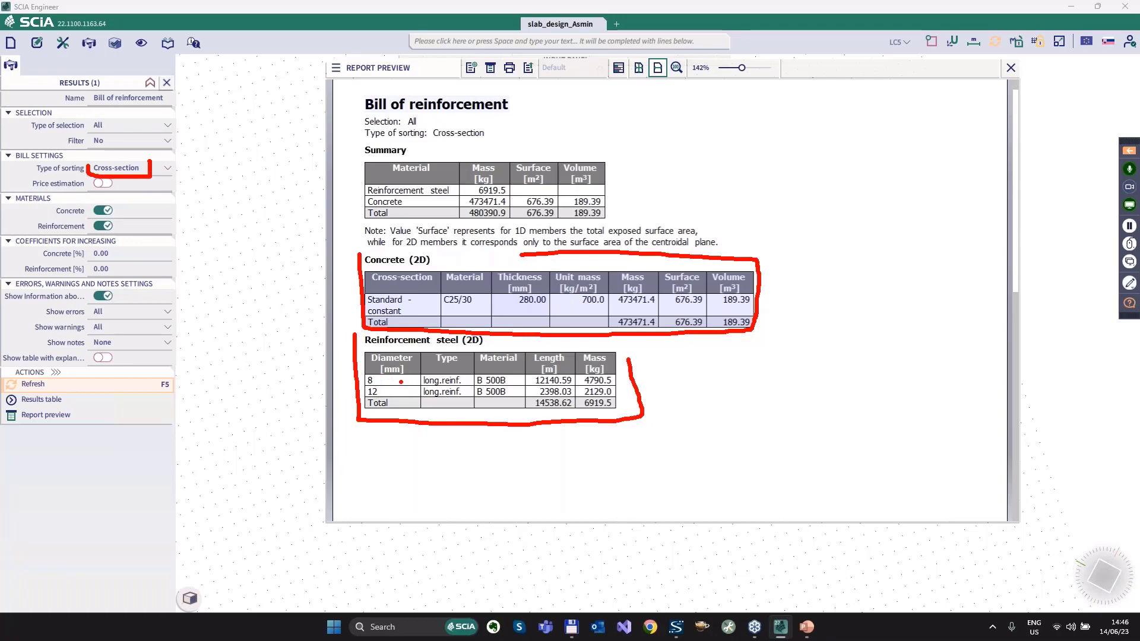
{"action": "key", "text": "super"}
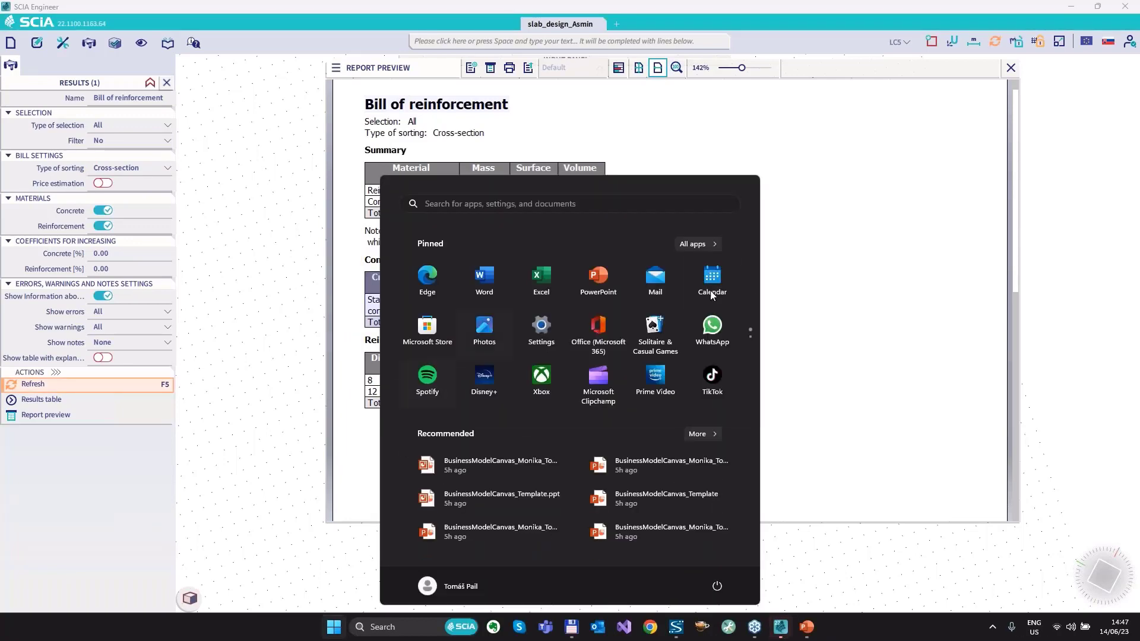
{"action": "left_click", "coordinate": [810, 322]}
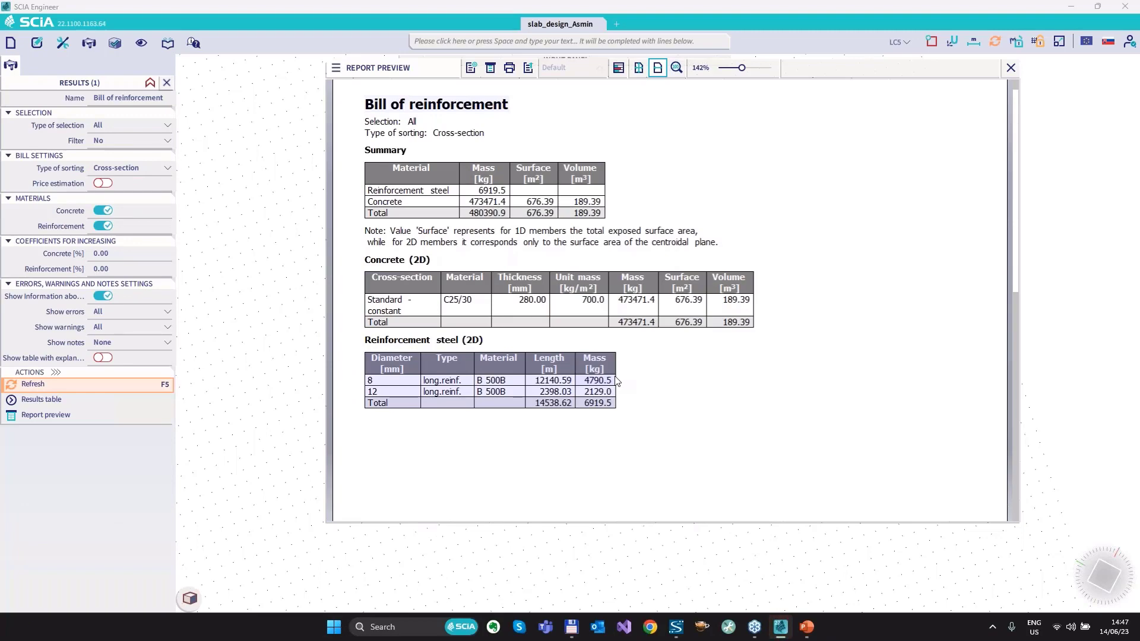
{"action": "left_click", "coordinate": [1012, 68]}
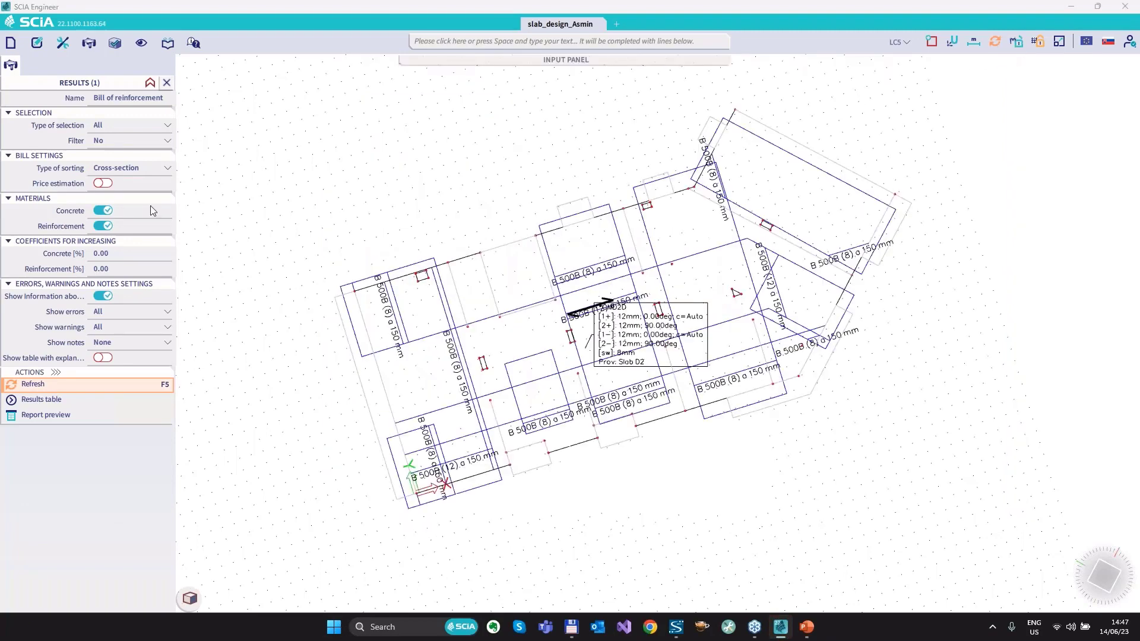
Sort the bill of reinforcement by Material, and review the resulting concrete and steel tables in the report preview.
{"action": "left_click", "coordinate": [116, 169]}
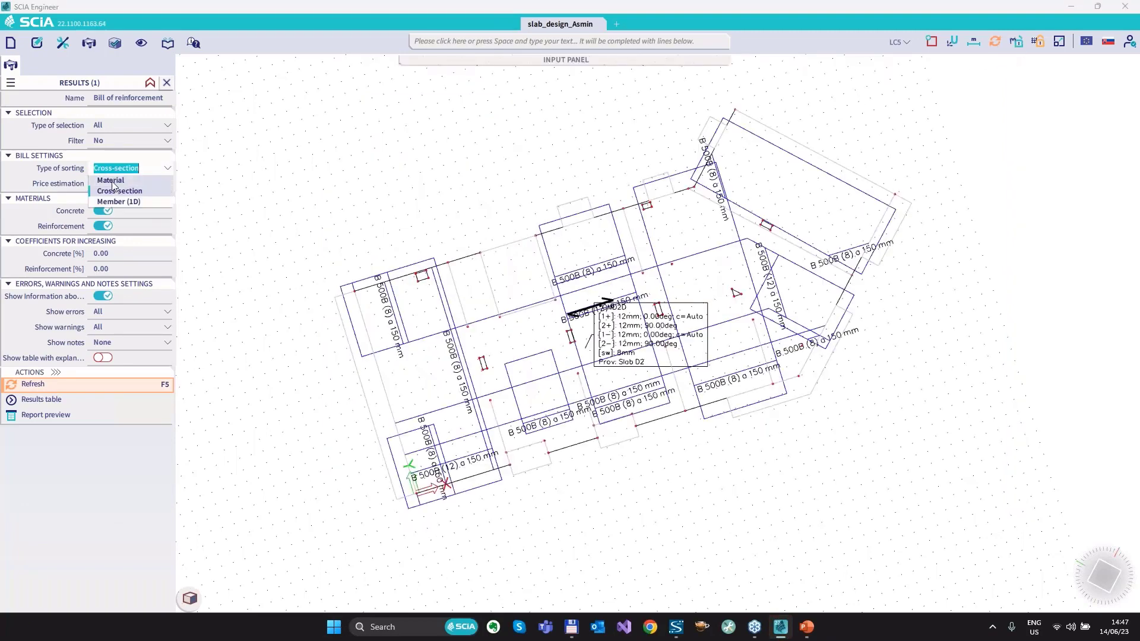
{"action": "left_click", "coordinate": [112, 181]}
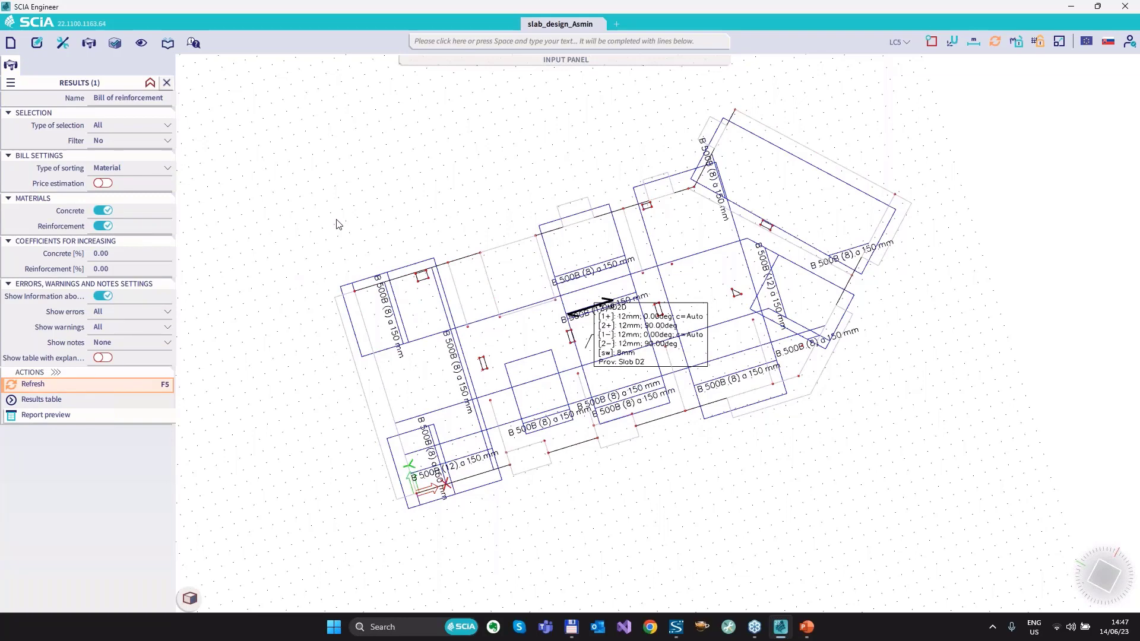
{"action": "key", "text": "alt+Tab"}
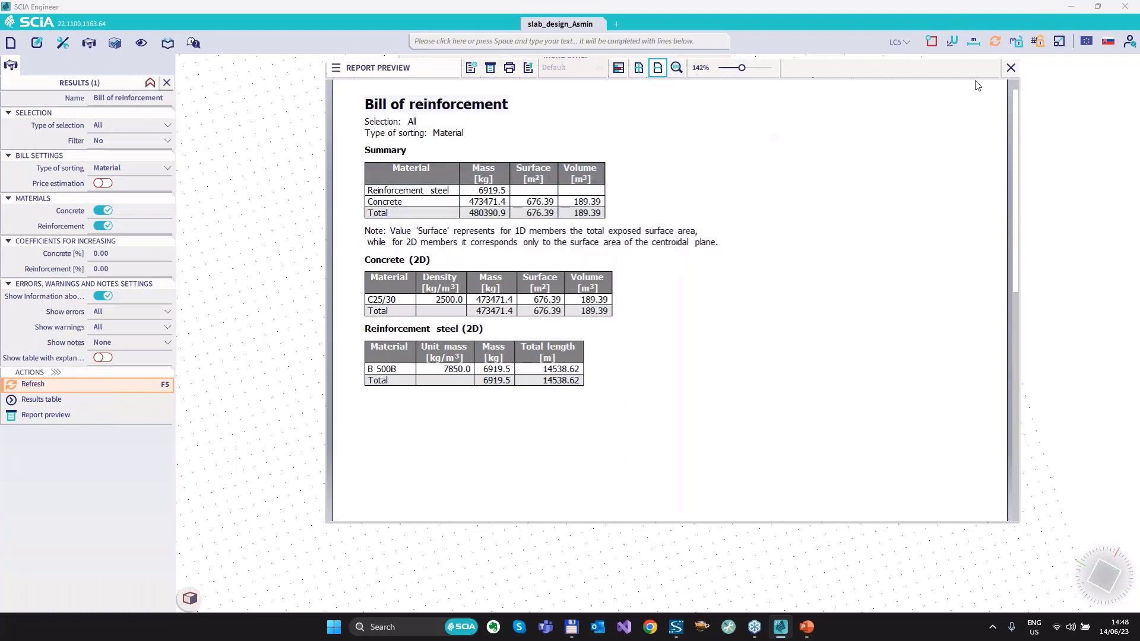
{"action": "left_click", "coordinate": [1012, 68]}
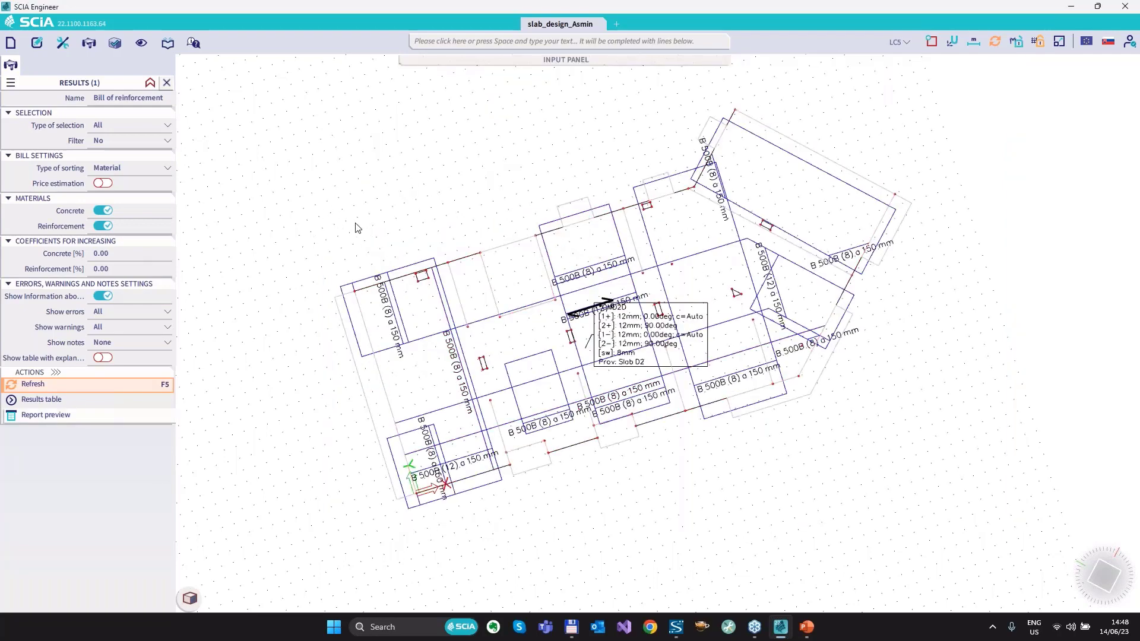
{"action": "key", "text": "alt+Tab"}
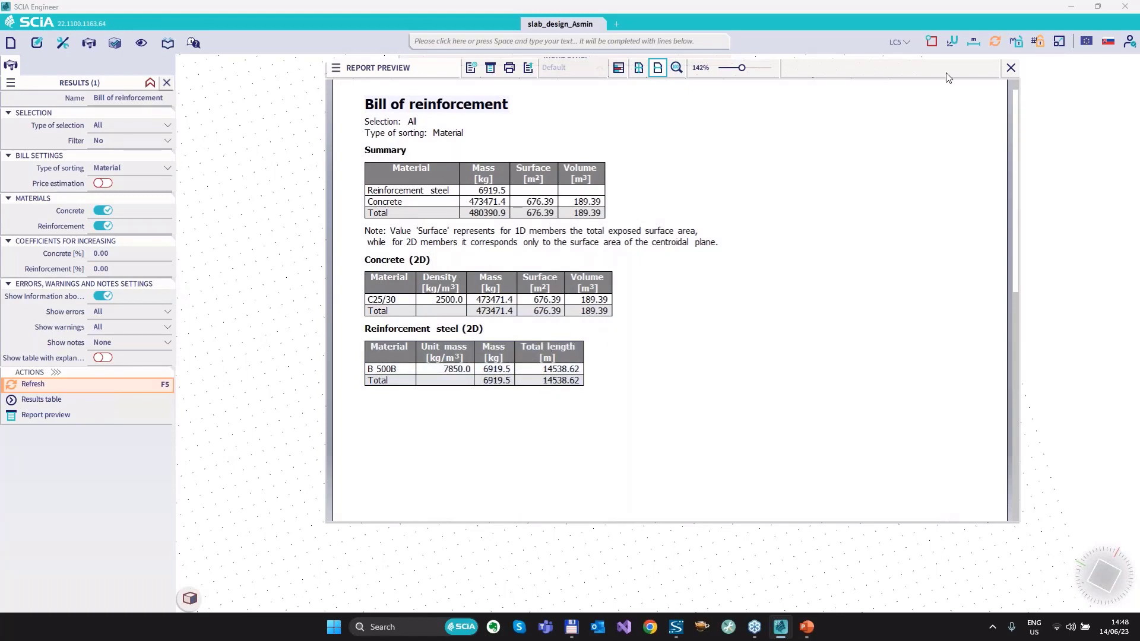
{"action": "left_click", "coordinate": [1013, 67]}
Set the increasing coefficient for reinforcement to 10 %, and preview the bill of reinforcement report.
{"action": "left_click", "coordinate": [115, 270]}
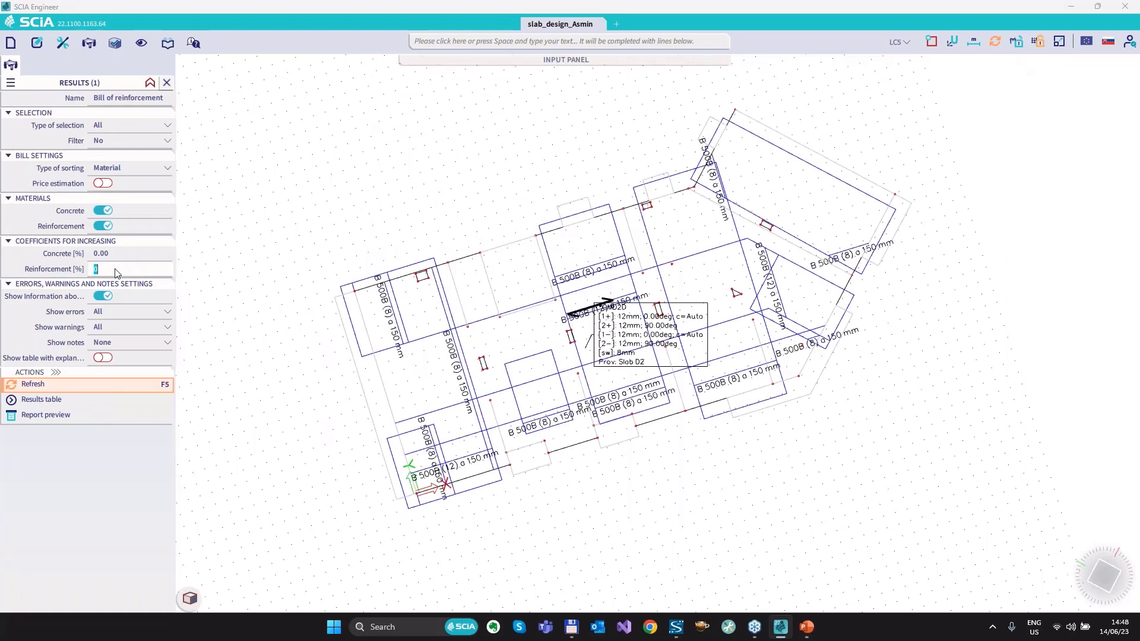
{"action": "type", "text": "20"}
{"action": "key", "text": "BackSpace"}
{"action": "type", "text": "10"}
{"action": "key", "text": "Return"}
{"action": "left_click", "coordinate": [45, 415]}
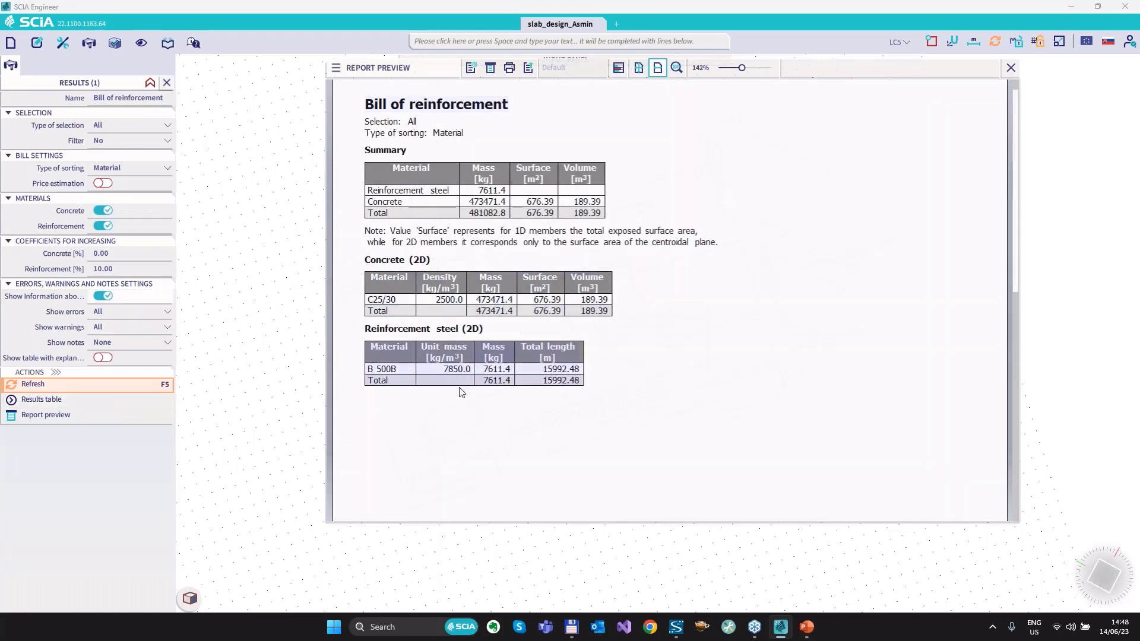
Check the B 500B mass in the Reinforcement steel (2D) table, and close the report preview.
{"action": "key", "text": "ctrl+2"}
{"action": "mouse_move", "coordinate": [479, 362]}
{"action": "left_mouse_down"}
{"action": "mouse_move", "coordinate": [478, 377]}
{"action": "mouse_move", "coordinate": [518, 378]}
{"action": "mouse_move", "coordinate": [479, 359]}
{"action": "left_mouse_up"}
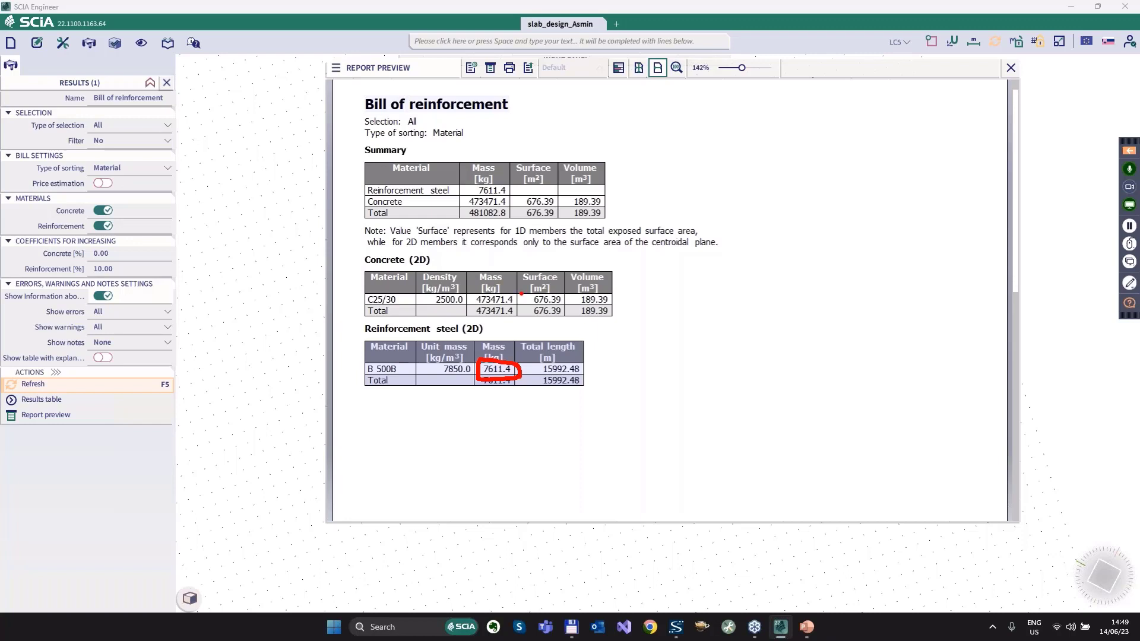
{"action": "key", "text": "Escape"}
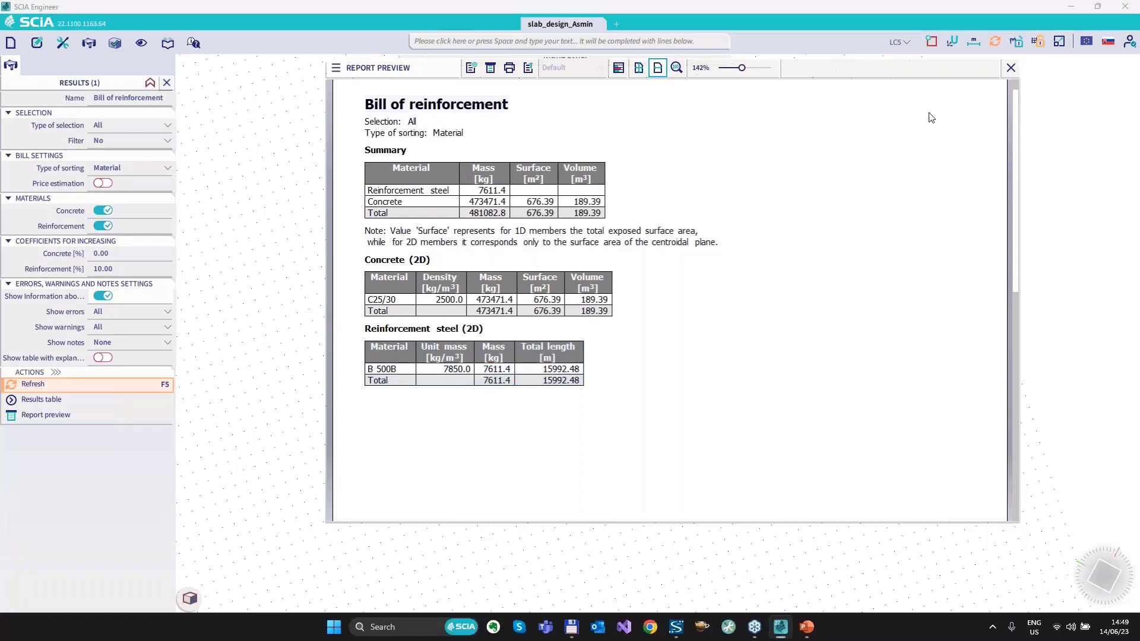
{"action": "left_click", "coordinate": [1011, 68]}
Switch back to the PowerPoint slide show and advance to the closing SCIA slide.
{"action": "key", "text": "alt+Tab"}
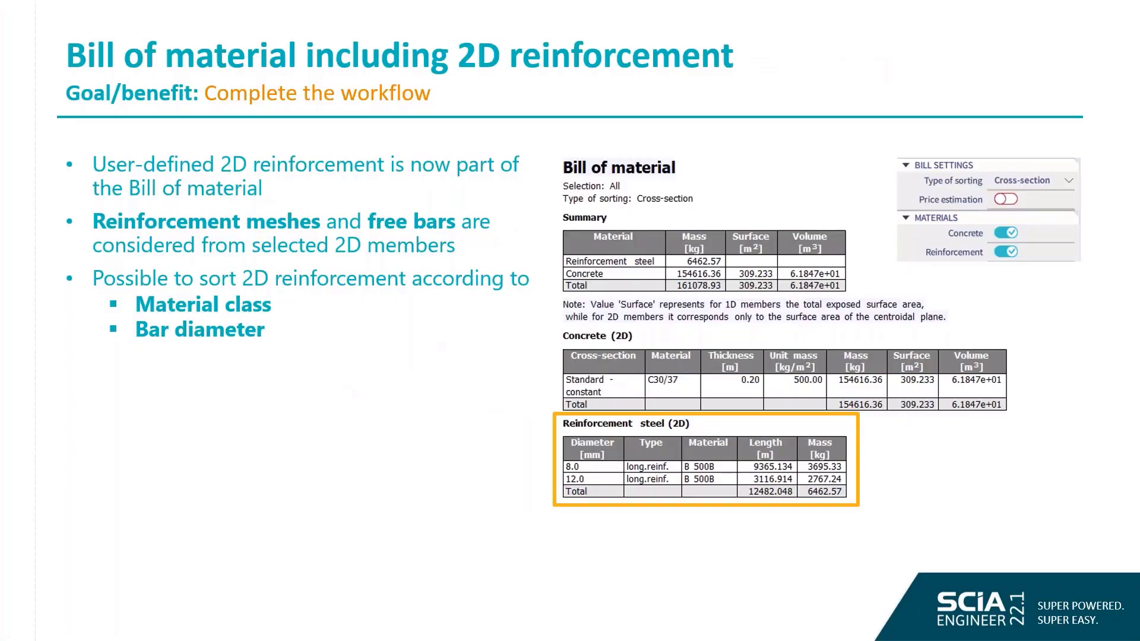
{"action": "key", "text": "Right"}
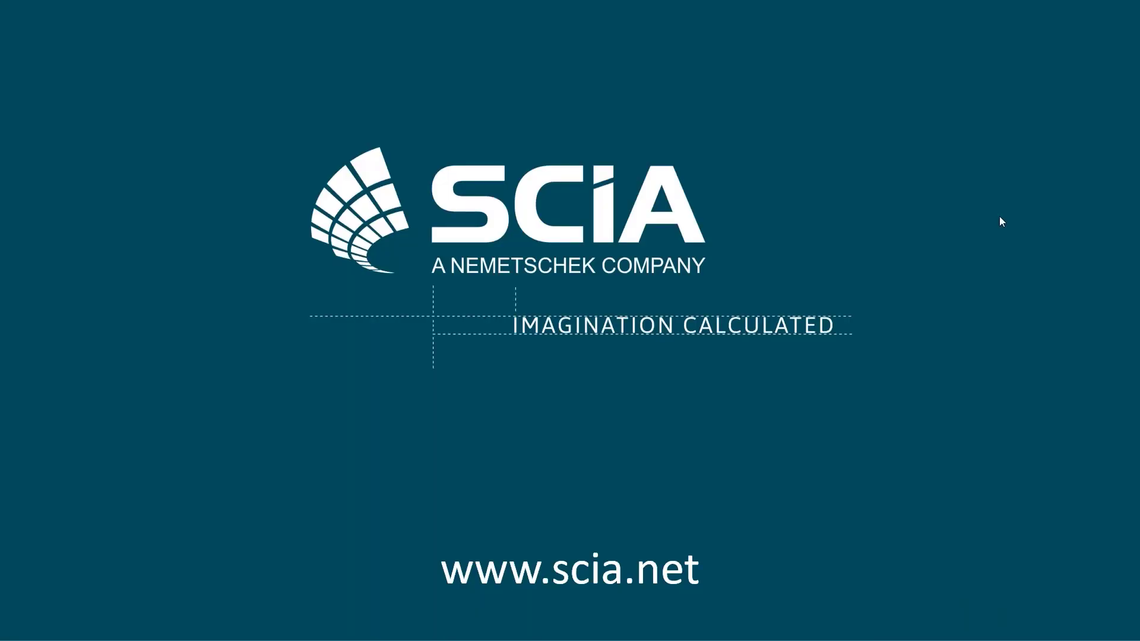